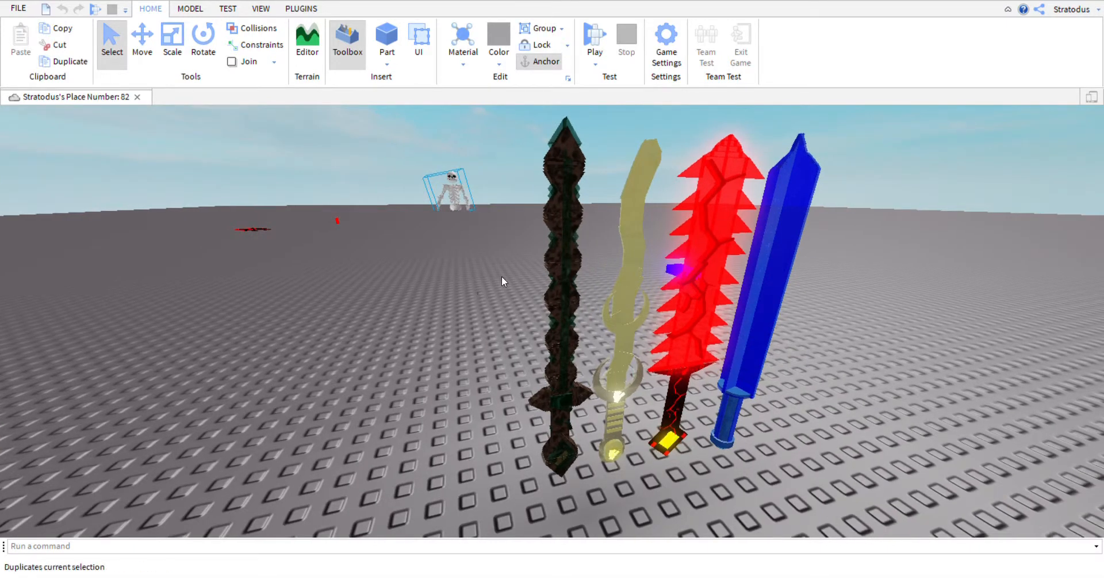
Delete the selected skeleton model in the background, leaving collision checking enabled
{"action": "key", "text": "Delete"}
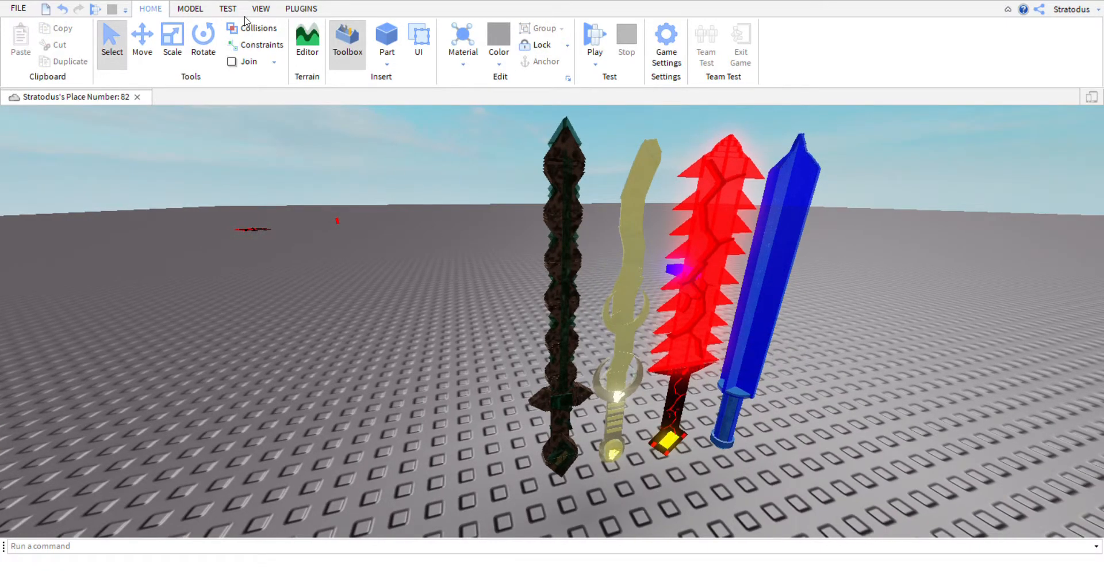
{"action": "left_click", "coordinate": [190, 8]}
{"action": "left_click", "coordinate": [209, 27]}
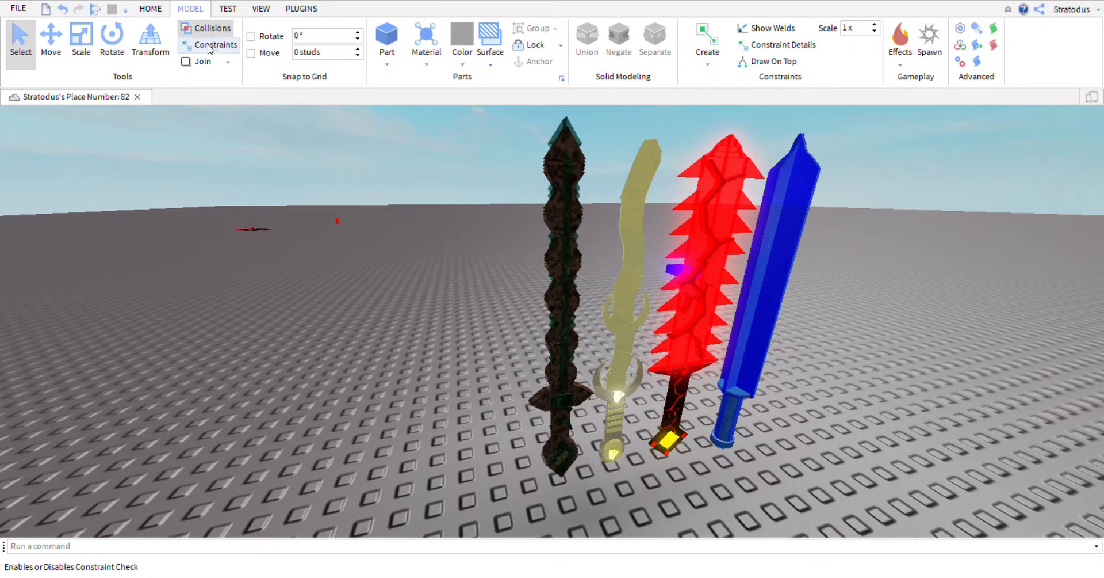
{"action": "left_click", "coordinate": [204, 33]}
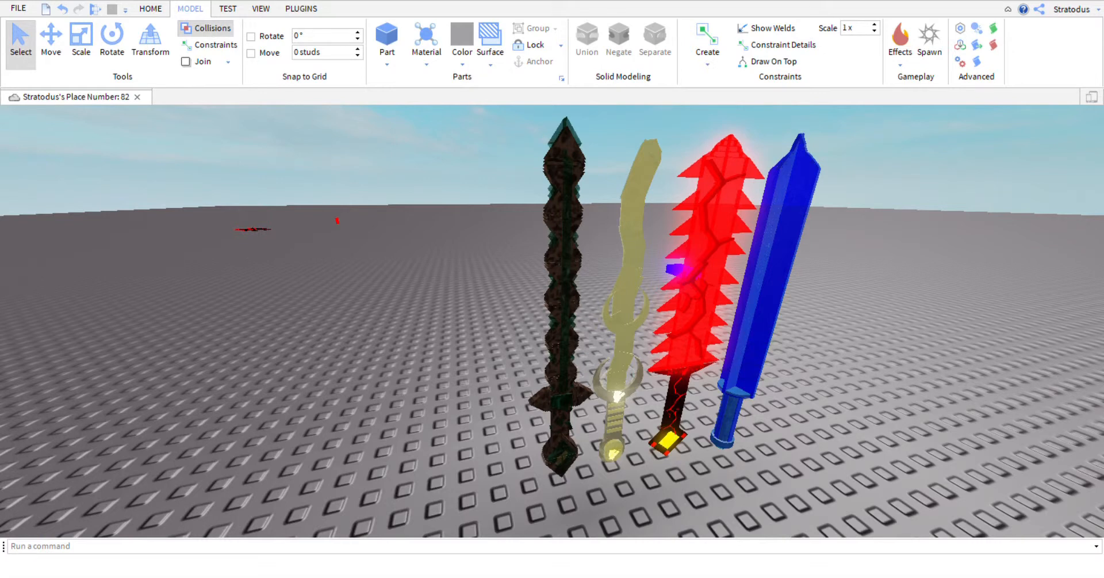
Set the rotation snap to 45° and the move snap to 45 studs
{"action": "left_click", "coordinate": [322, 36]}
{"action": "type", "text": "45"}
{"action": "left_click", "coordinate": [322, 53]}
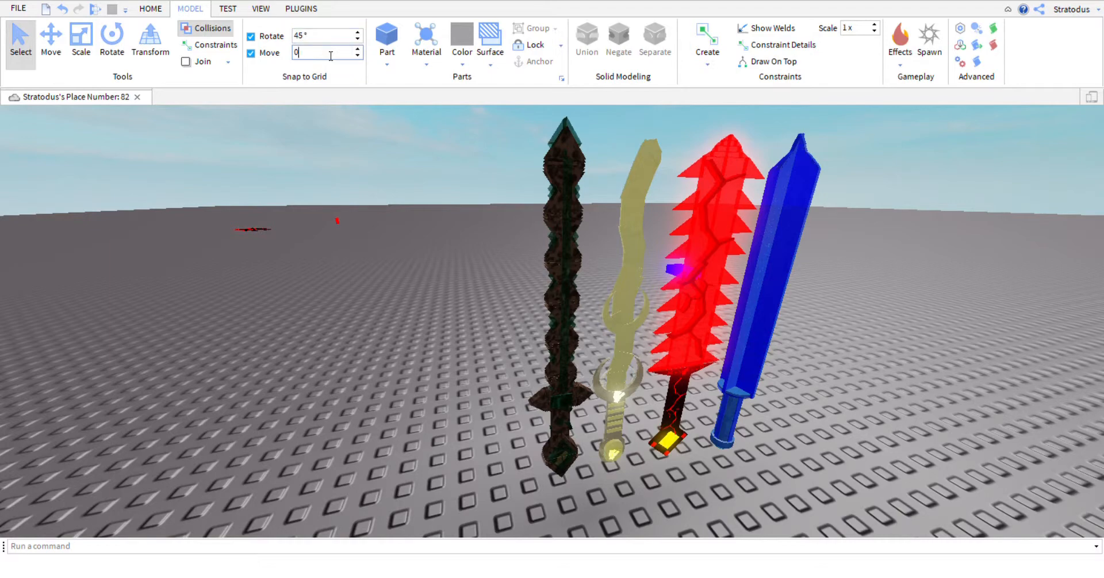
{"action": "left_click", "coordinate": [337, 205]}
Select the blue neon block on the baseplate for moving and turn off collision checking
{"action": "right_click_drag", "start_coordinate": [552, 345], "coordinate": [482, 273]}
{"action": "key", "text": "w"}
{"action": "left_click", "coordinate": [482, 273]}
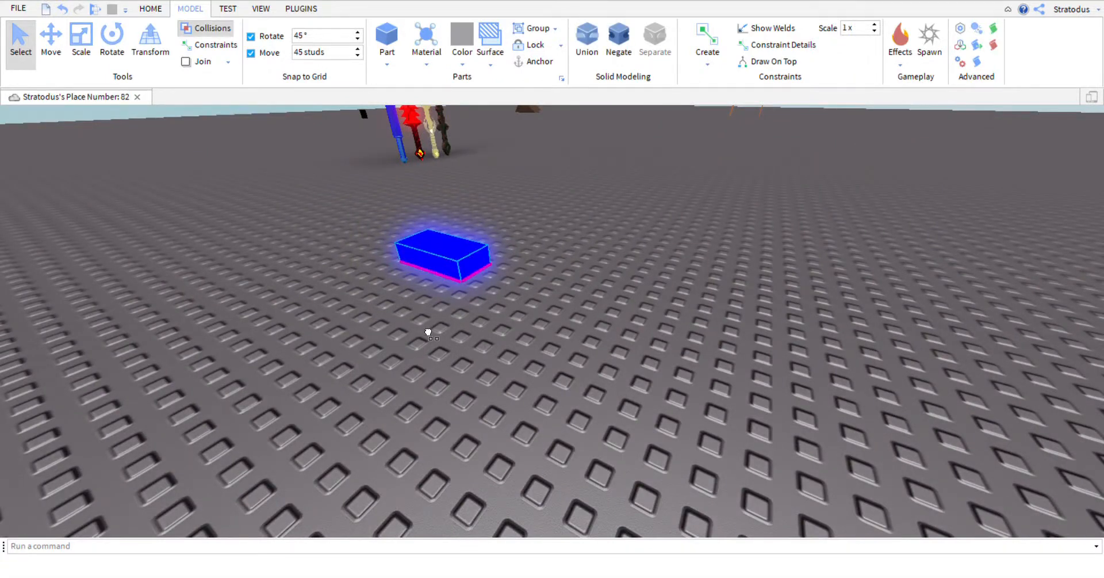
{"action": "left_click", "coordinate": [51, 41]}
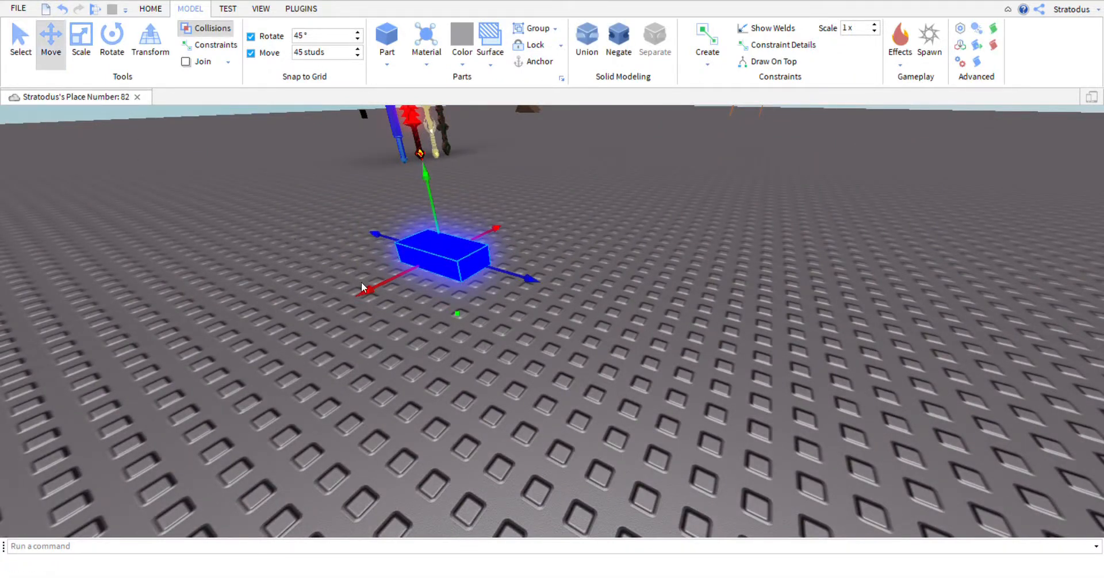
{"action": "left_click", "coordinate": [313, 318]}
{"action": "left_click", "coordinate": [415, 274]}
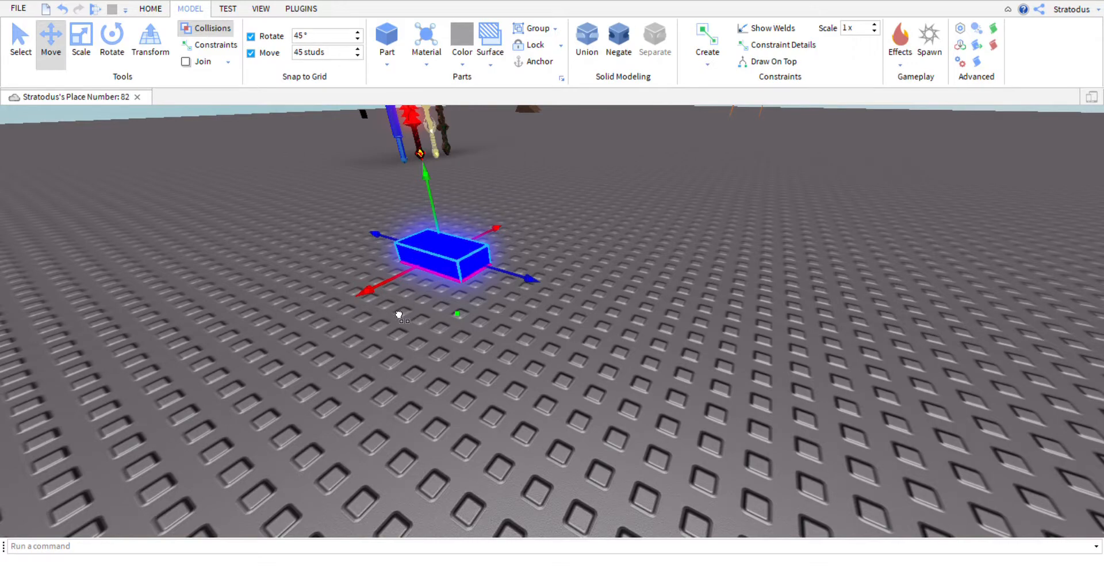
{"action": "scroll", "coordinate": [464, 360], "scroll_direction": "down", "scroll_amount": 5}
{"action": "scroll", "coordinate": [577, 314], "scroll_direction": "up", "scroll_amount": 7}
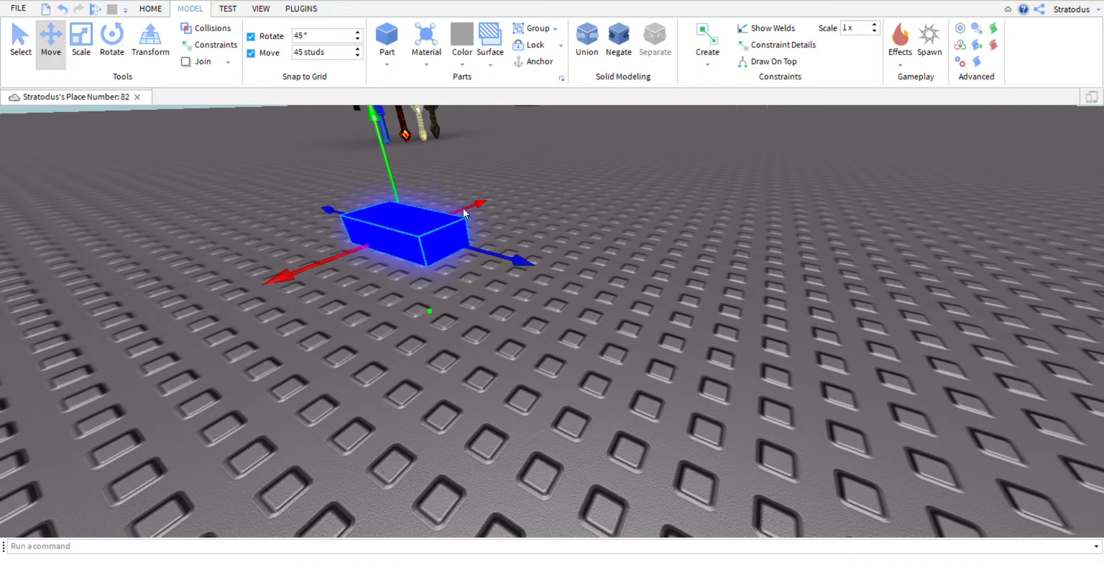
{"action": "key", "text": "s"}
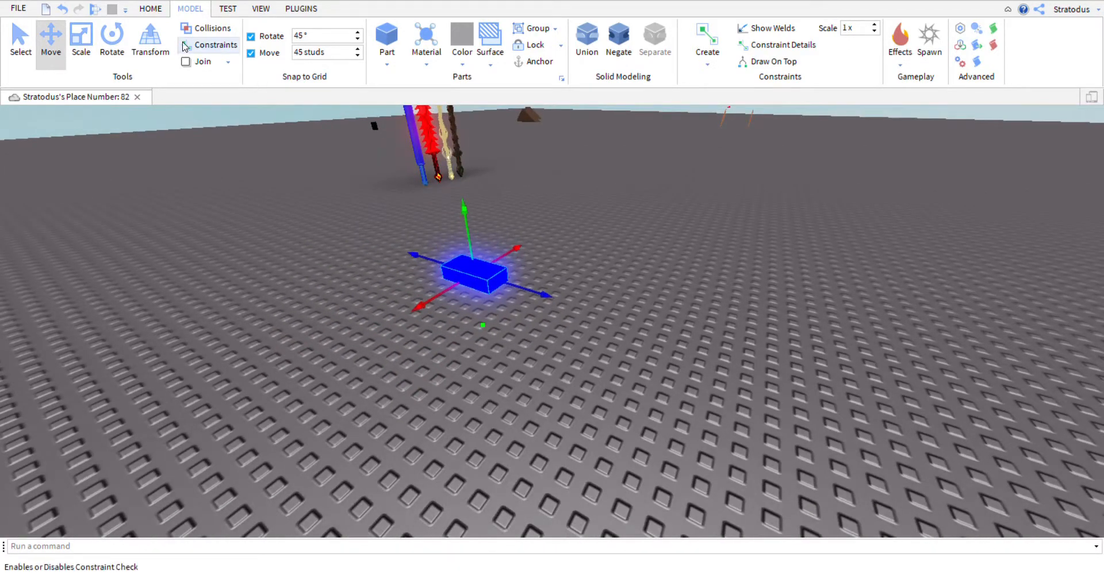
Rotate the blue neon block about its long axis using the 45° snap
{"action": "key", "text": "w"}
{"action": "left_click", "coordinate": [21, 39]}
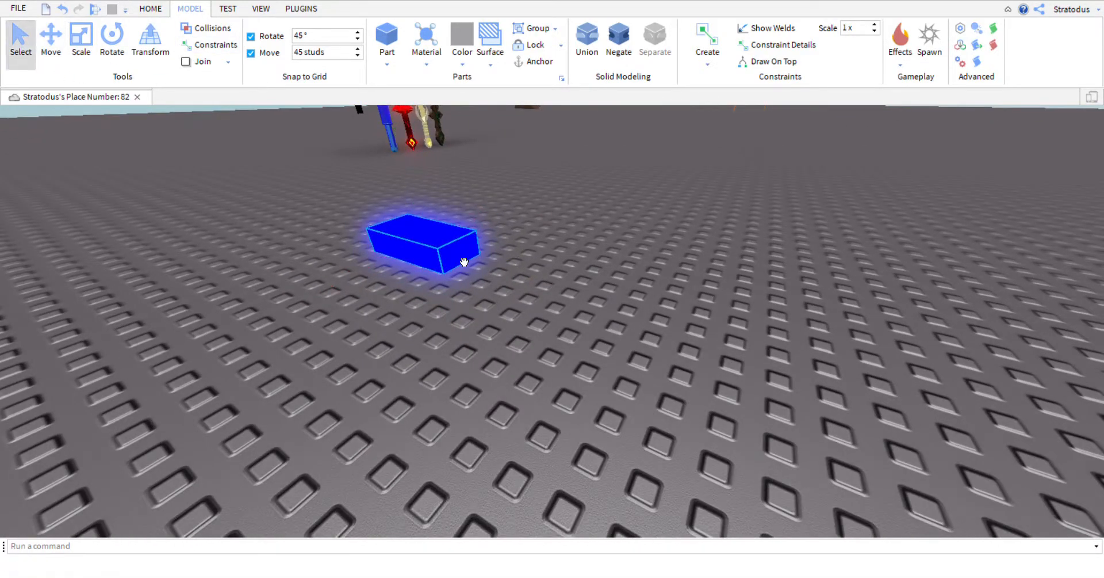
{"action": "left_click", "coordinate": [111, 39]}
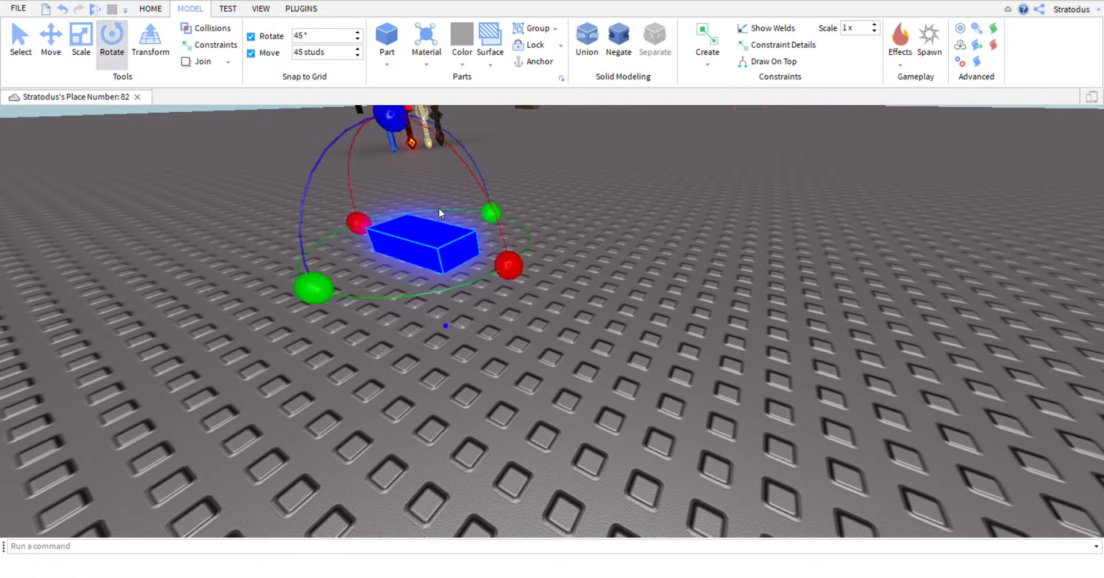
{"action": "left_click_drag", "start_coordinate": [410, 140], "coordinate": [198, 85]}
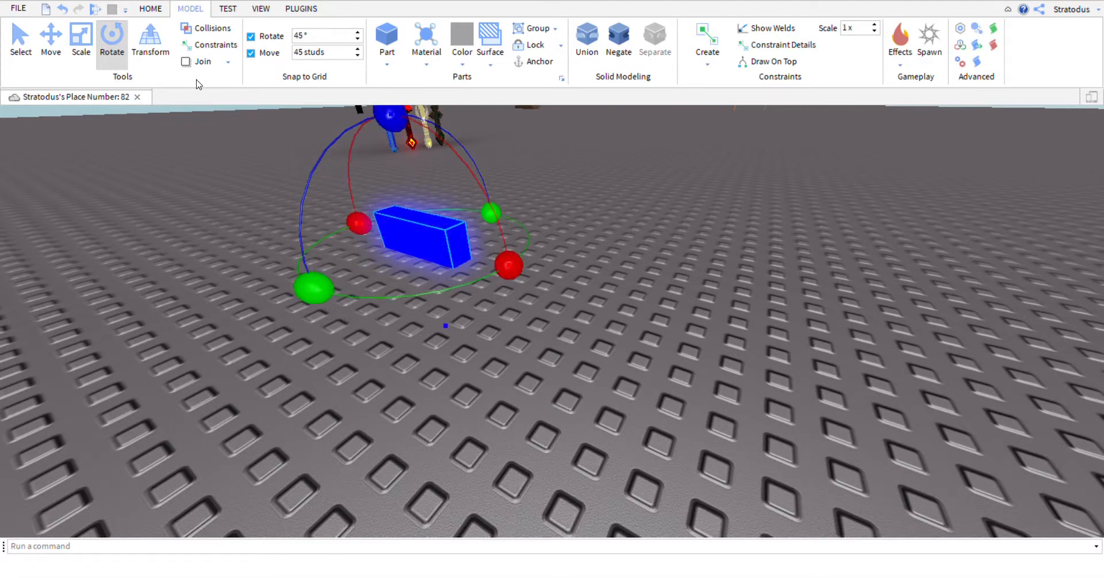
Set the rotation snap to 0° and the move snap to 0 studs
{"action": "left_click", "coordinate": [322, 37]}
{"action": "type", "text": "9"}
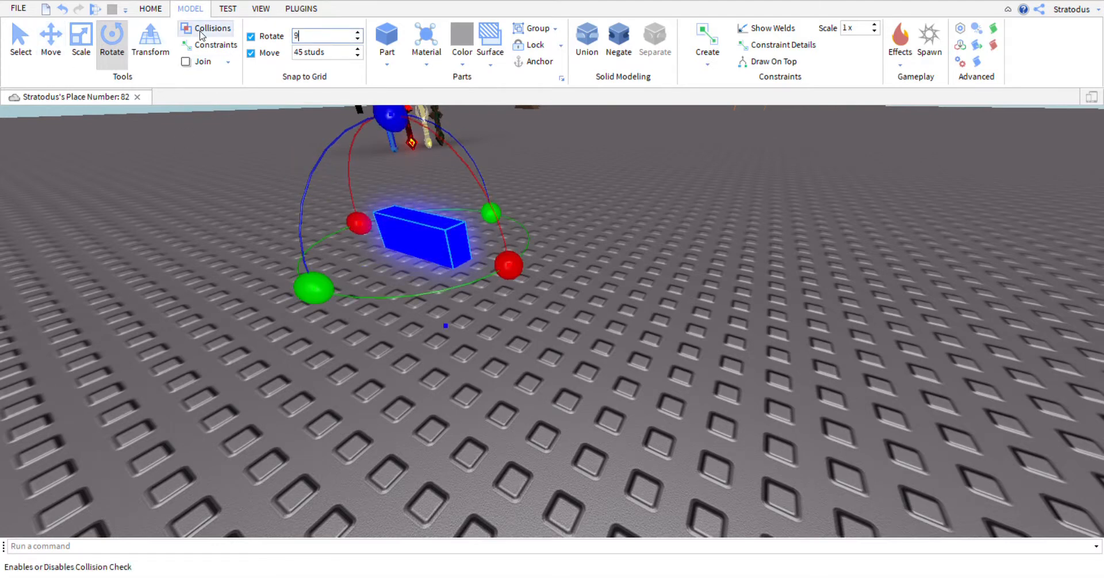
{"action": "left_click", "coordinate": [341, 53]}
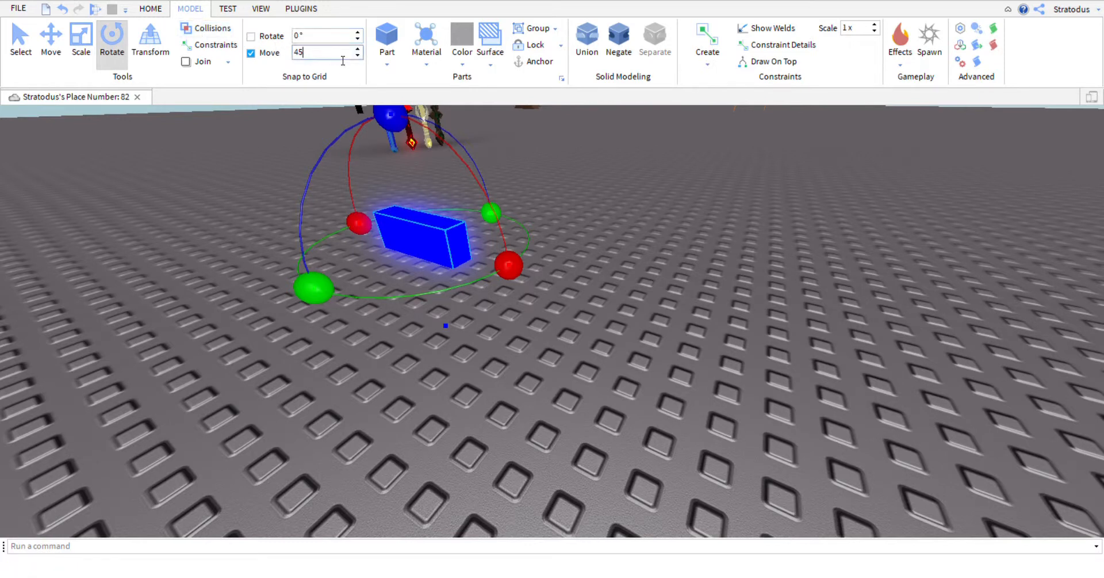
{"action": "left_click_drag", "start_coordinate": [407, 132], "coordinate": [382, 99]}
{"action": "double_click", "coordinate": [322, 52]}
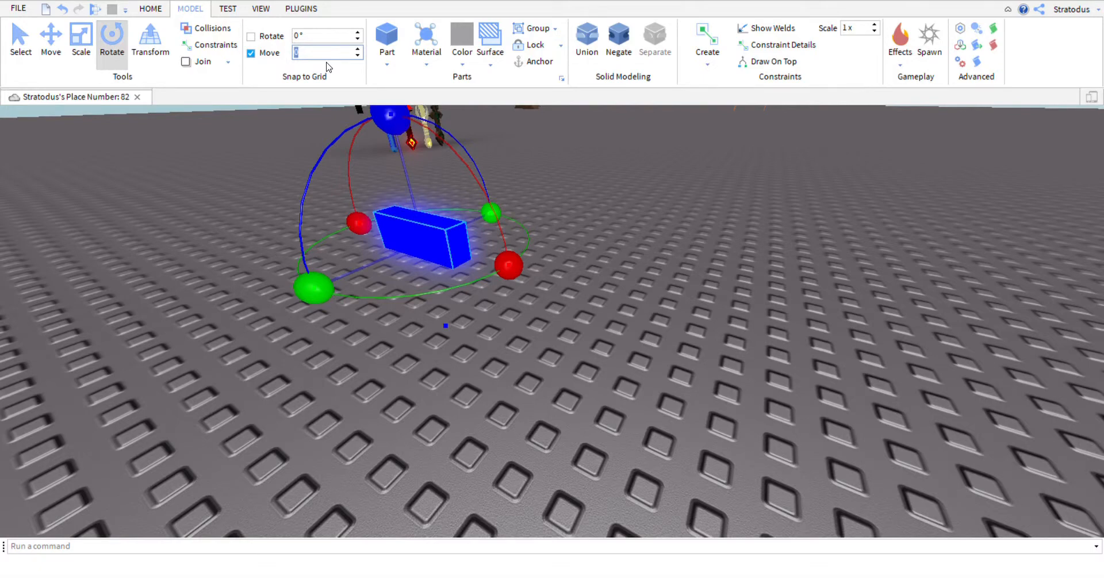
{"action": "left_click", "coordinate": [597, 249]}
Move the blue neon block freely across the baseplate without snapping and deselect it
{"action": "left_click_drag", "start_coordinate": [450, 248], "coordinate": [596, 397]}
{"action": "scroll", "coordinate": [419, 318], "scroll_direction": "down", "scroll_amount": 5}
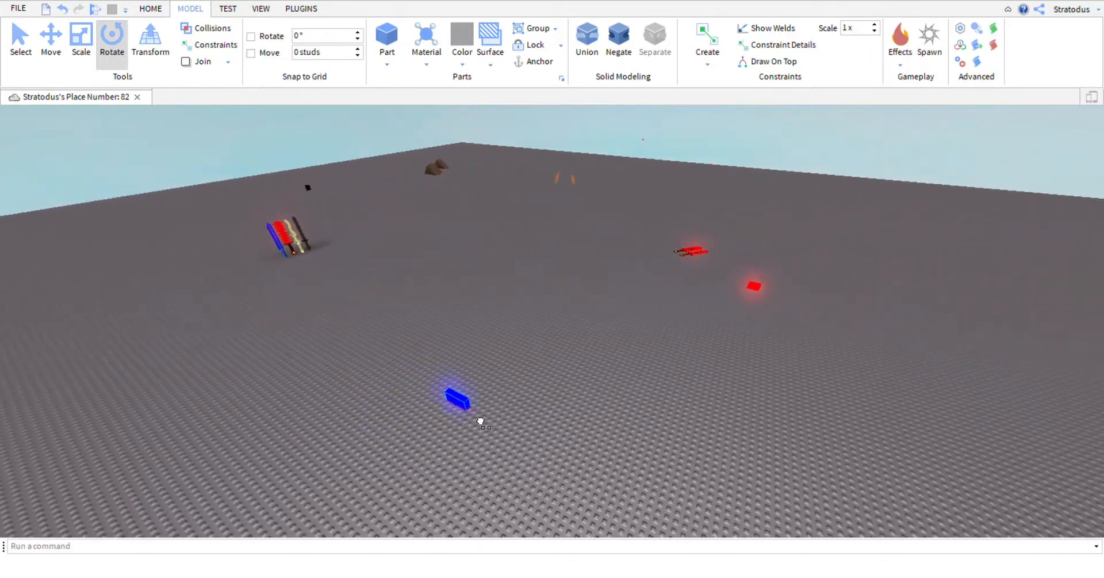
{"action": "key", "text": "w"}
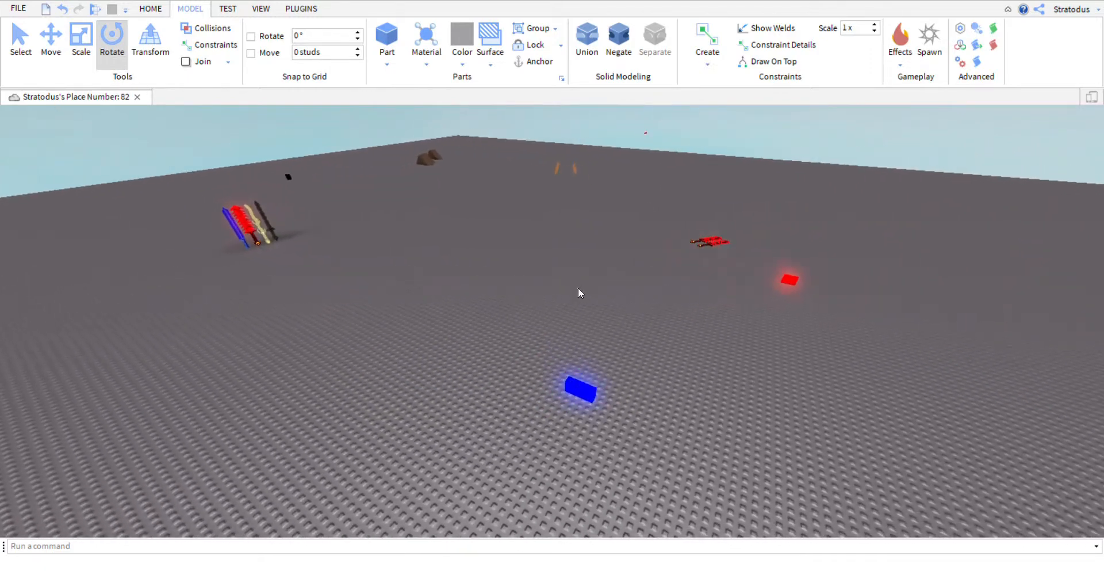
{"action": "left_click", "coordinate": [582, 291]}
{"action": "key", "text": "s"}
{"action": "key", "text": "d"}
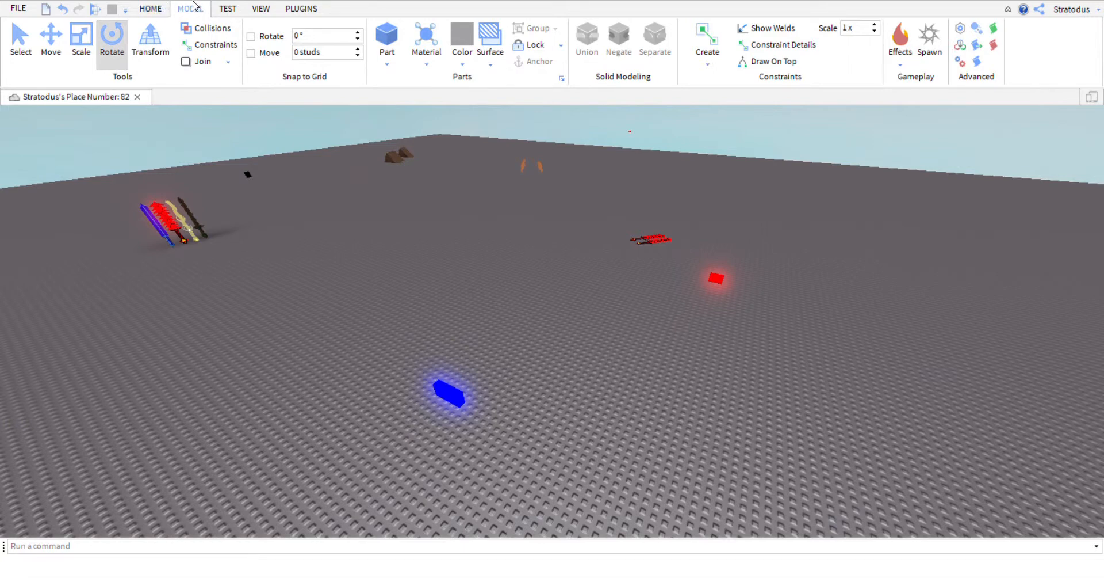
Show the Explorer and Properties windows docked together and close the Game window
{"action": "left_click", "coordinate": [224, 8]}
{"action": "left_click", "coordinate": [259, 10]}
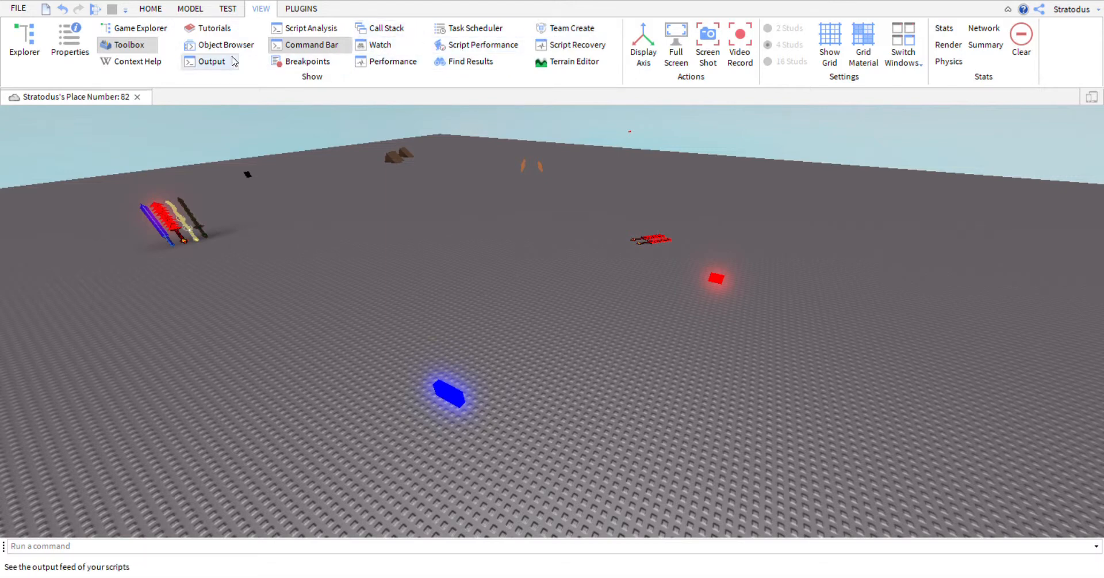
{"action": "left_click", "coordinate": [115, 34]}
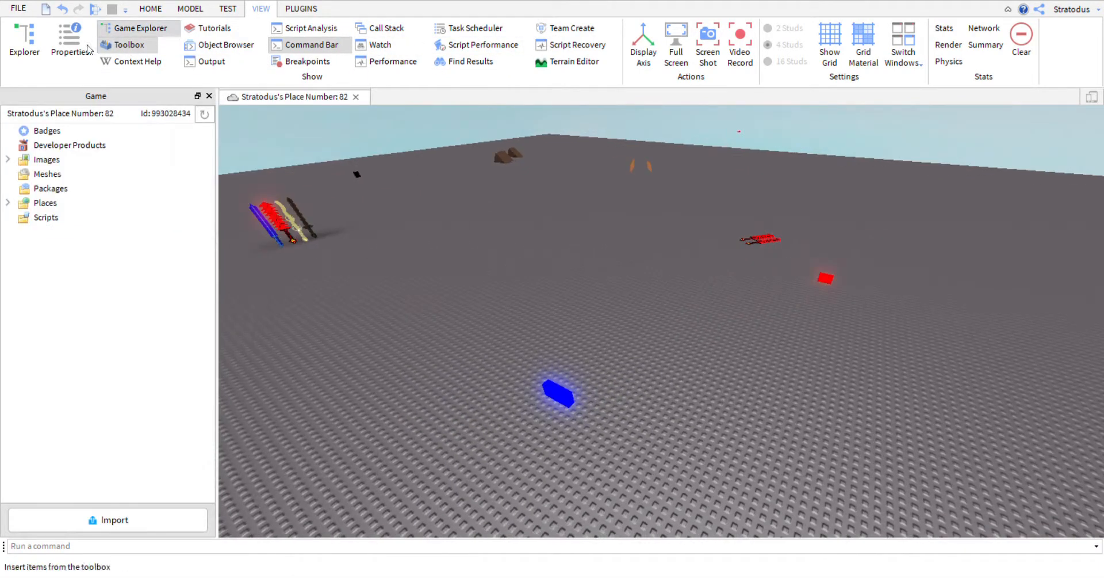
{"action": "left_click", "coordinate": [70, 43]}
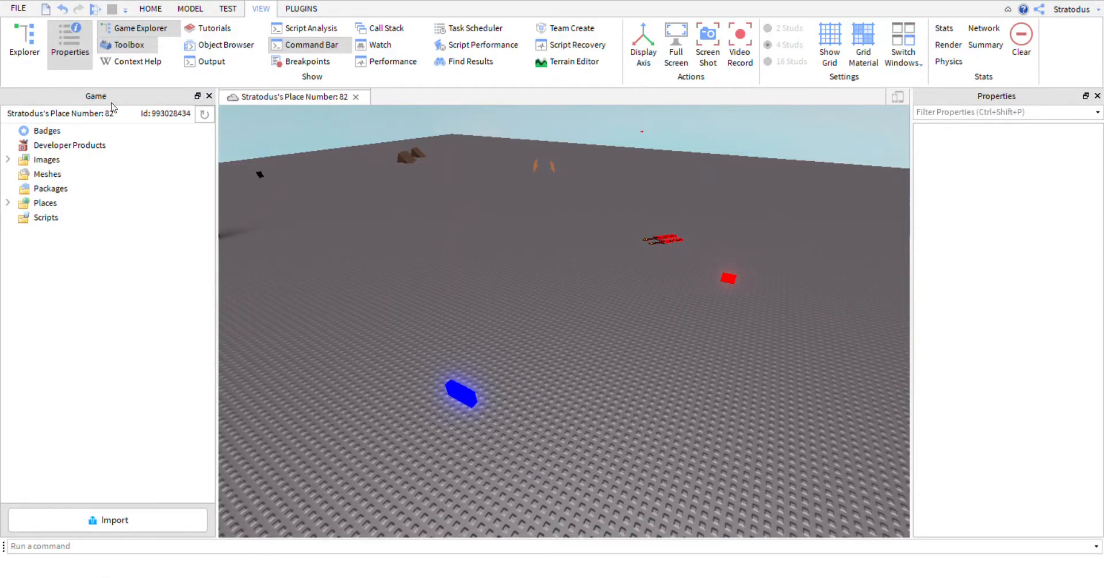
{"action": "left_click_drag", "start_coordinate": [112, 103], "coordinate": [1001, 252]}
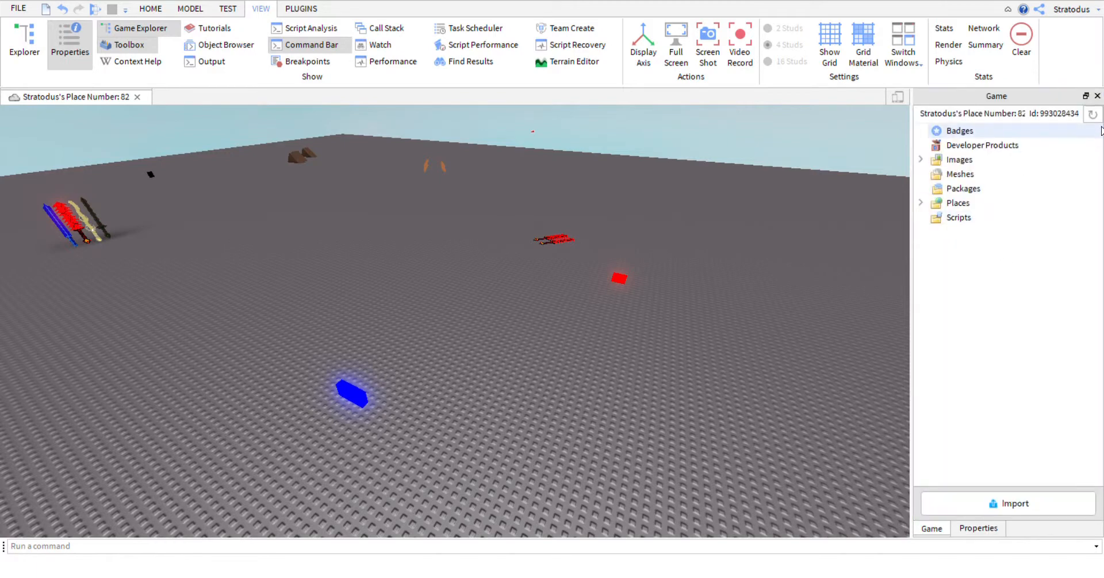
{"action": "left_click", "coordinate": [1097, 96]}
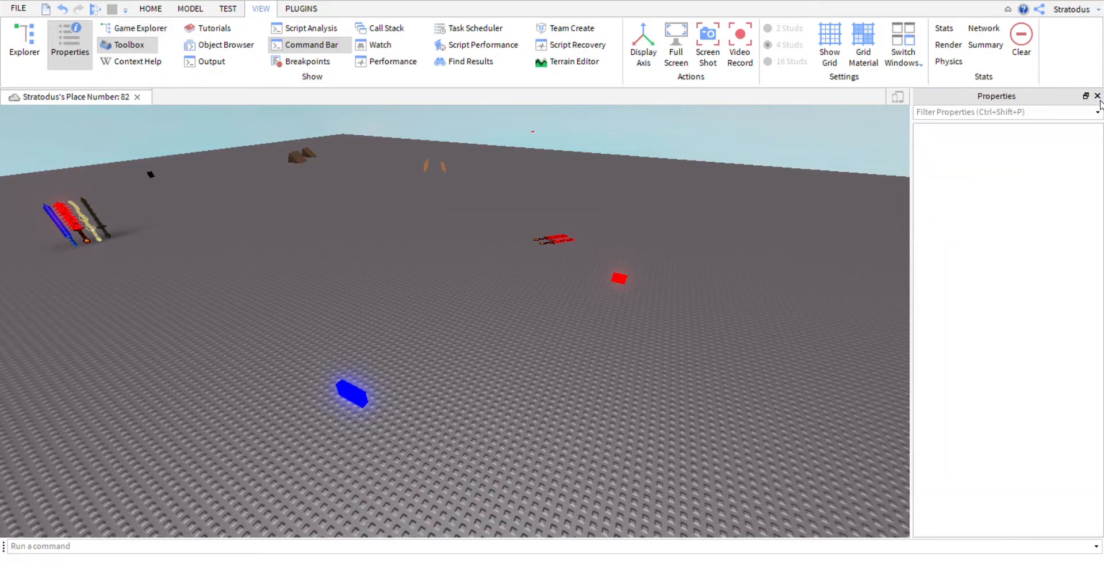
{"action": "left_click", "coordinate": [24, 43]}
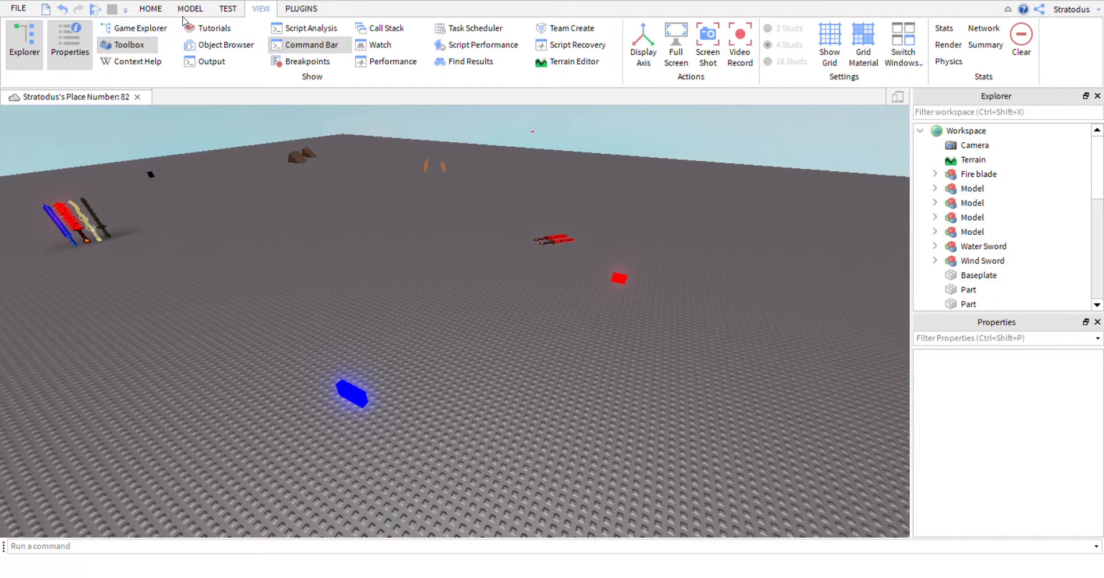
Show the Toolbox with its list of models
{"action": "left_click", "coordinate": [206, 10]}
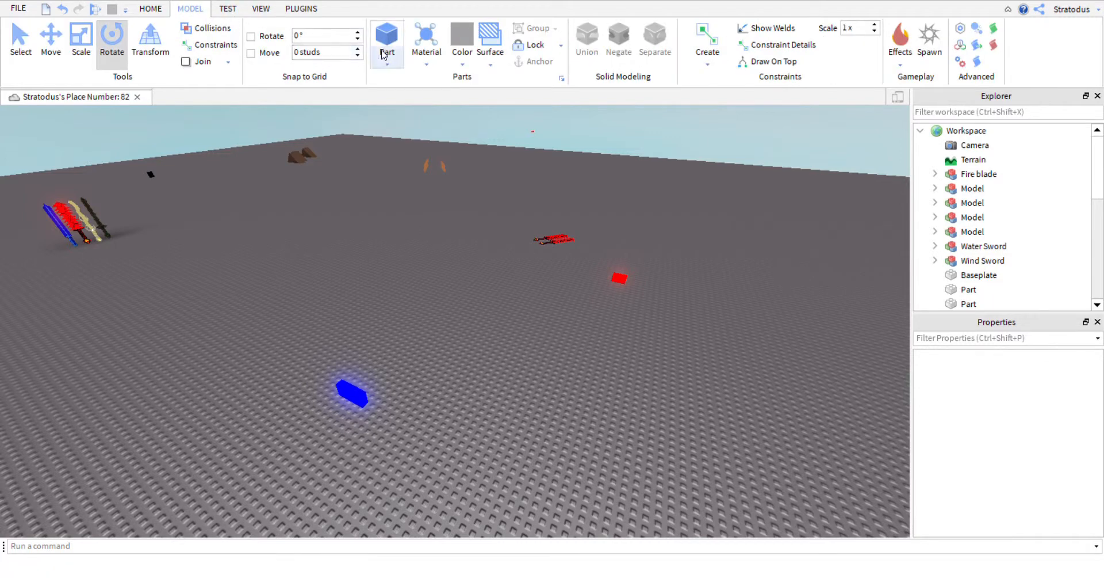
{"action": "left_click", "coordinate": [150, 8]}
{"action": "left_click", "coordinate": [353, 55]}
Reposition the blue neon block on the baseplate and change it to medium stone grey Metal
{"action": "right_click_drag", "start_coordinate": [416, 203], "coordinate": [415, 203]}
{"action": "key", "text": "s"}
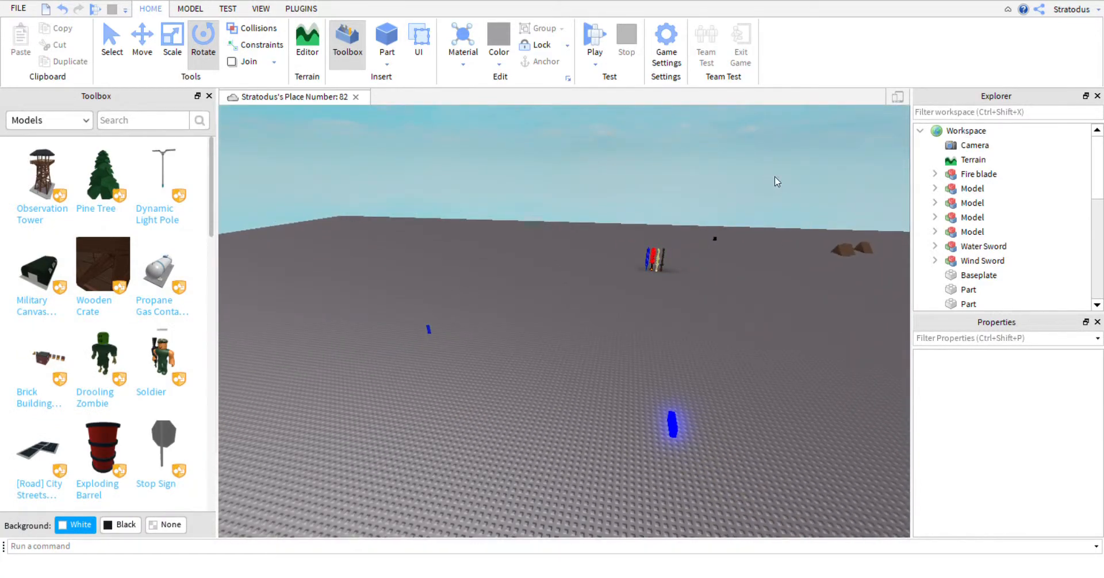
{"action": "right_click_drag", "start_coordinate": [725, 260], "coordinate": [726, 261]}
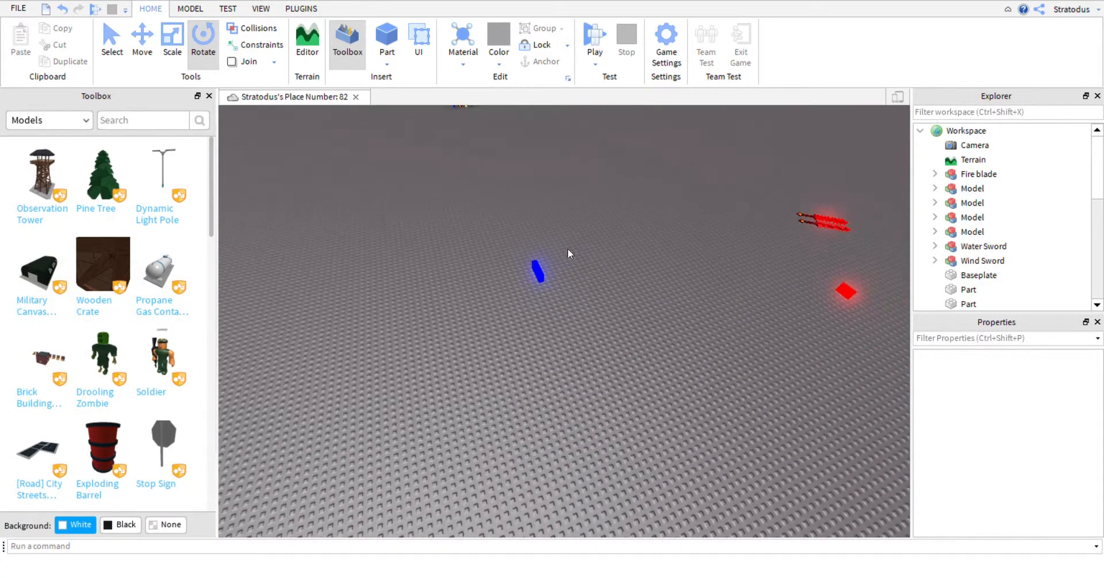
{"action": "right_click_drag", "start_coordinate": [570, 260], "coordinate": [570, 260]}
{"action": "key", "text": "w"}
{"action": "key", "text": "w"}
{"action": "key", "text": "s"}
{"action": "key", "text": "d"}
{"action": "key", "text": "d"}
{"action": "key", "text": "s"}
{"action": "key", "text": "w"}
{"action": "key", "text": "a"}
{"action": "key", "text": "d"}
{"action": "key", "text": "a"}
{"action": "key", "text": "w"}
{"action": "key", "text": "w"}
{"action": "left_click_drag", "start_coordinate": [546, 255], "coordinate": [467, 332]}
{"action": "key", "text": "t"}
{"action": "left_click", "coordinate": [507, 46]}
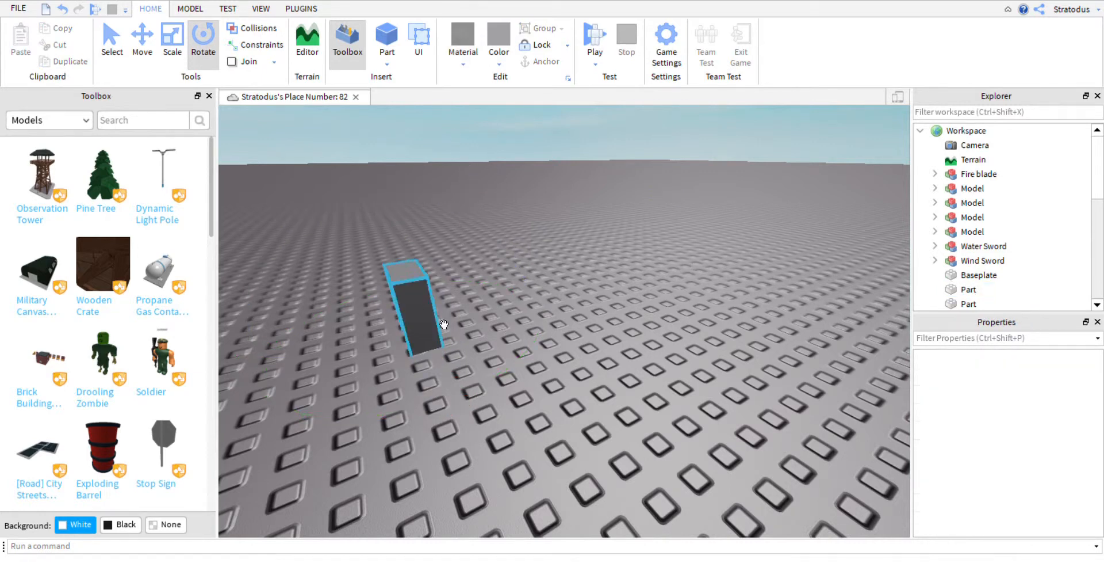
Tilt and rotate the grey block until it lies flat on the baseplate
{"action": "key", "text": "t"}
{"action": "key", "text": "t"}
{"action": "left_click_drag", "start_coordinate": [459, 378], "coordinate": [435, 342]}
{"action": "key", "text": "r"}
{"action": "key", "text": "t"}
{"action": "key", "text": "t"}
{"action": "key", "text": "t"}
{"action": "key", "text": "r"}
{"action": "key", "text": "t"}
{"action": "key", "text": "r"}
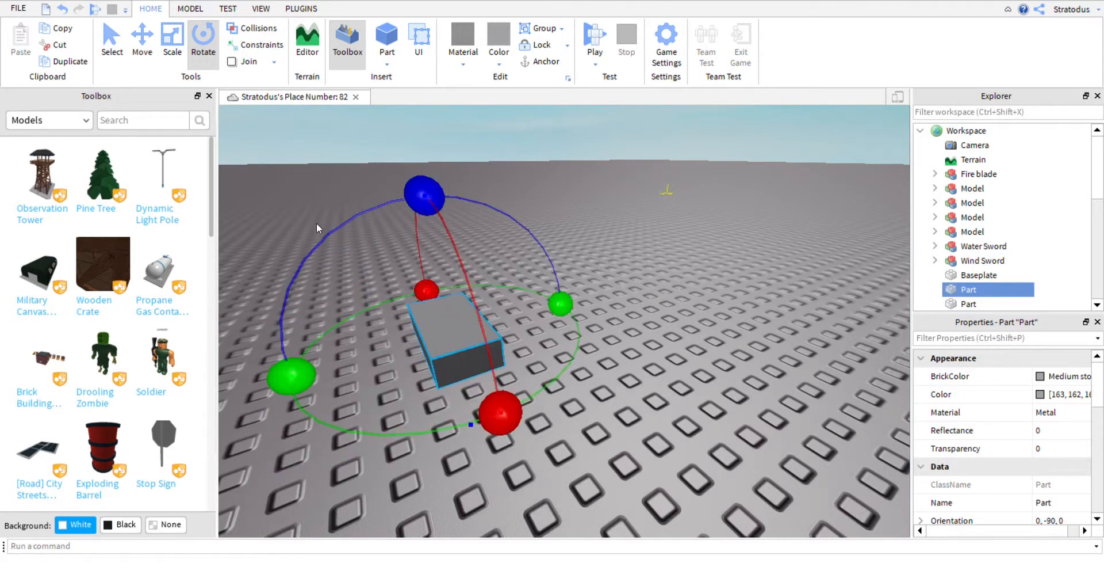
Scale the grey block down in height to make a thin slab
{"action": "left_click", "coordinate": [174, 51]}
{"action": "left_click_drag", "start_coordinate": [450, 268], "coordinate": [454, 289]}
{"action": "left_click", "coordinate": [567, 233]}
{"action": "right_click_drag", "start_coordinate": [568, 233], "coordinate": [538, 263]}
Copy the thin grey slab and place the copy against its short end
{"action": "left_click", "coordinate": [497, 281]}
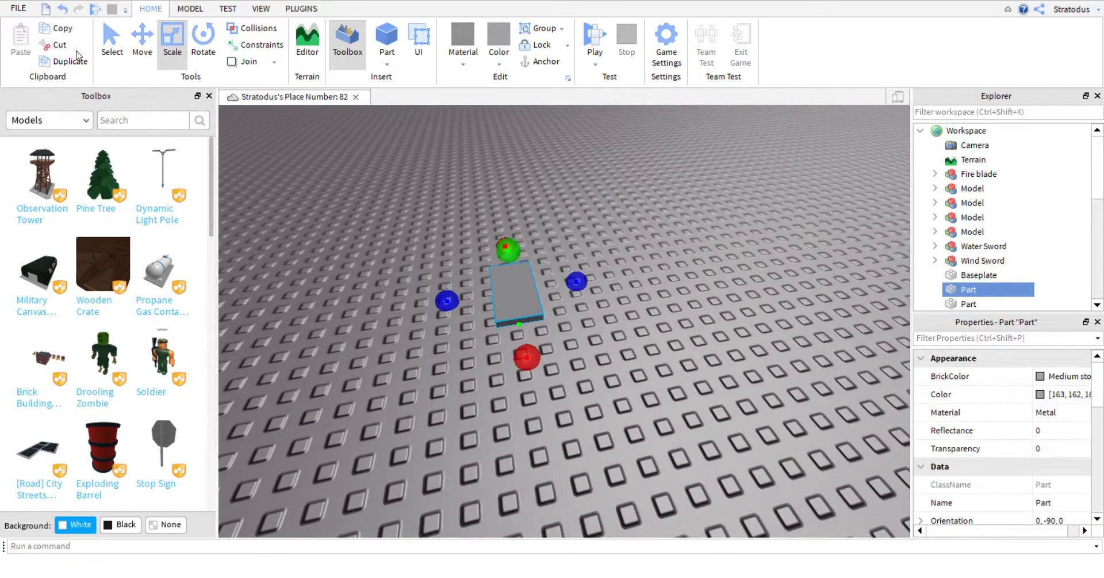
{"action": "left_click", "coordinate": [57, 28]}
{"action": "left_click", "coordinate": [682, 316]}
{"action": "scroll", "coordinate": [581, 311], "scroll_direction": "up", "scroll_amount": 3}
{"action": "left_click_drag", "start_coordinate": [498, 301], "coordinate": [698, 405]}
Scale the copied slab down in length to about half of the original
{"action": "key", "text": "a"}
{"action": "scroll", "coordinate": [634, 467], "scroll_direction": "down", "scroll_amount": 3}
{"action": "scroll", "coordinate": [694, 395], "scroll_direction": "up", "scroll_amount": 4}
{"action": "right_click_drag", "start_coordinate": [692, 395], "coordinate": [682, 396]}
{"action": "scroll", "coordinate": [682, 396], "scroll_direction": "down", "scroll_amount": 2}
{"action": "key", "text": "s"}
{"action": "key", "text": "d"}
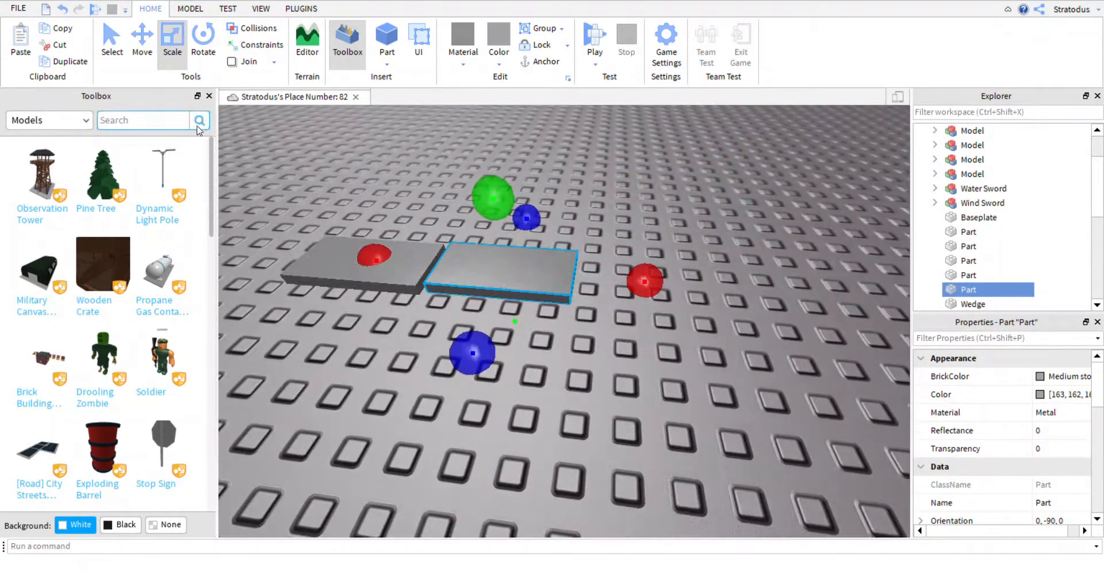
{"action": "left_click_drag", "start_coordinate": [645, 281], "coordinate": [556, 278]}
Delete the longer original slab, keeping the shortened copy
{"action": "left_click", "coordinate": [550, 229]}
{"action": "left_click", "coordinate": [389, 283]}
{"action": "right_click_drag", "start_coordinate": [388, 284], "coordinate": [399, 287]}
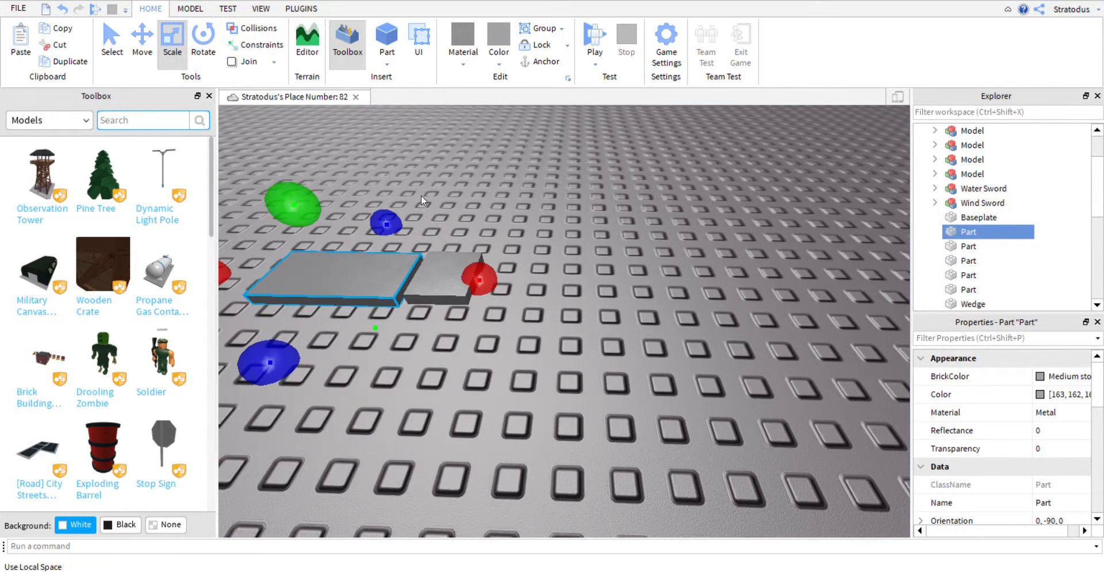
{"action": "key", "text": "Delete"}
Duplicate the short grey slab and place the copy flush beside it
{"action": "left_click", "coordinate": [470, 287]}
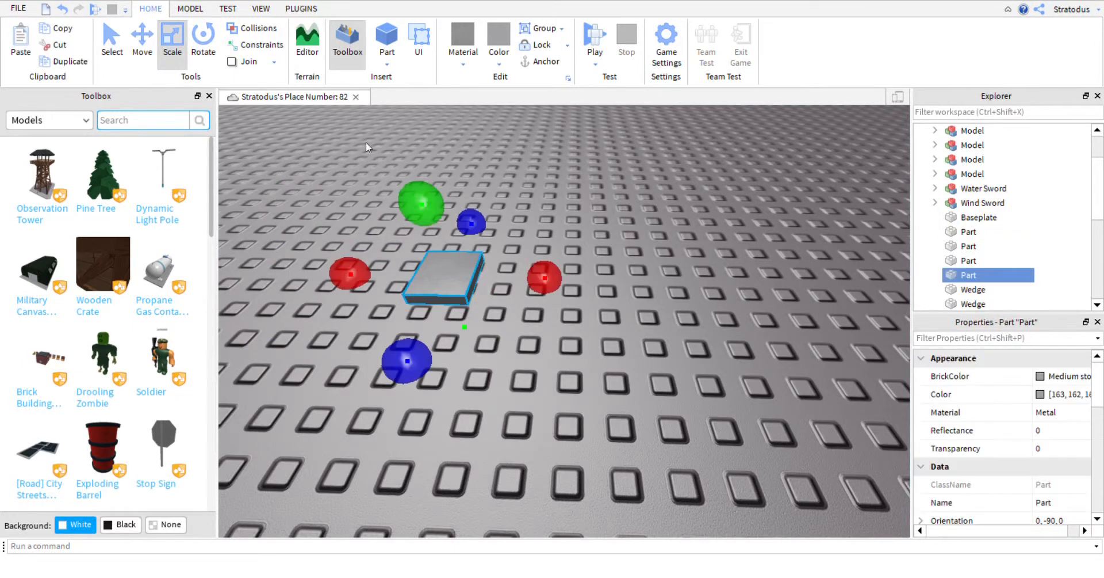
{"action": "left_click", "coordinate": [29, 57]}
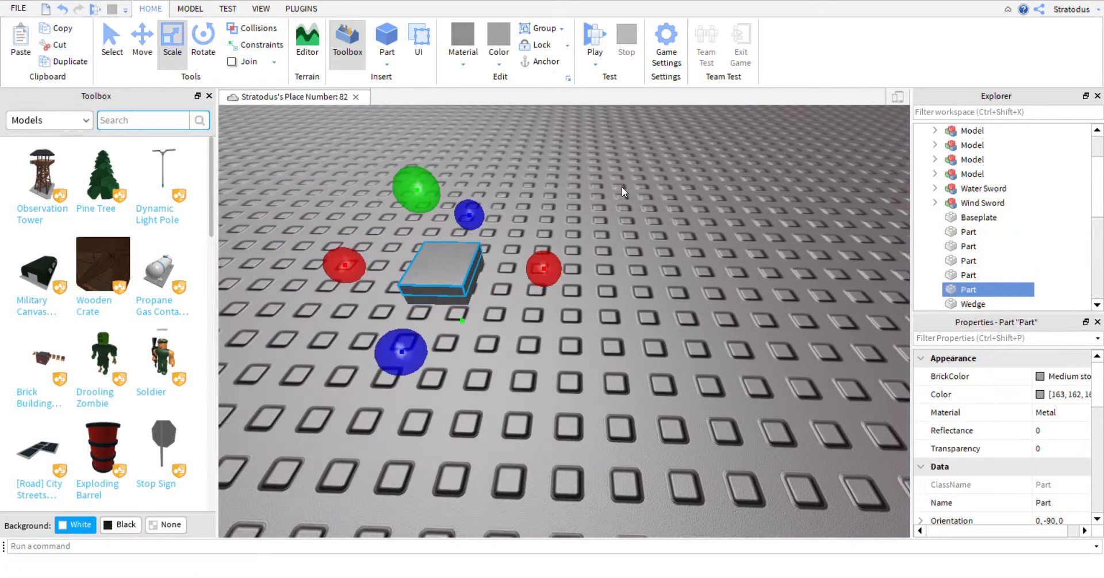
{"action": "left_click", "coordinate": [622, 186]}
{"action": "scroll", "coordinate": [622, 187], "scroll_direction": "up", "scroll_amount": 1}
{"action": "left_click_drag", "start_coordinate": [455, 283], "coordinate": [531, 290]}
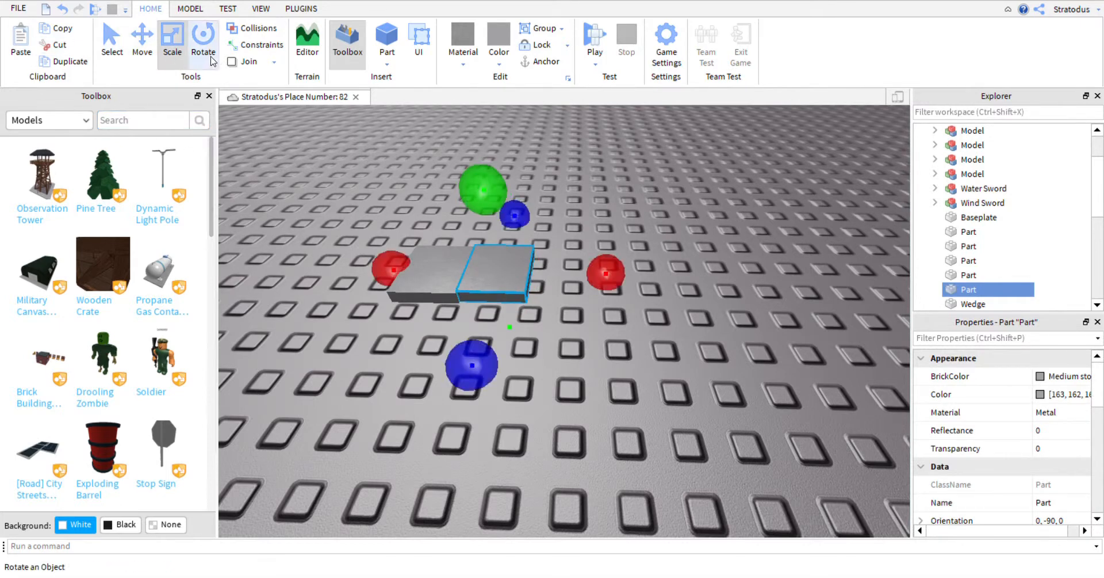
Select the two adjoining short grey slabs together and delete them from the baseplate
{"action": "left_click", "coordinate": [203, 39]}
{"action": "left_click_drag", "start_coordinate": [474, 396], "coordinate": [462, 400]}
{"action": "left_click", "coordinate": [543, 282]}
{"action": "left_click", "coordinate": [444, 272]}
{"action": "left_click", "coordinate": [475, 274], "text": "ctrl"}
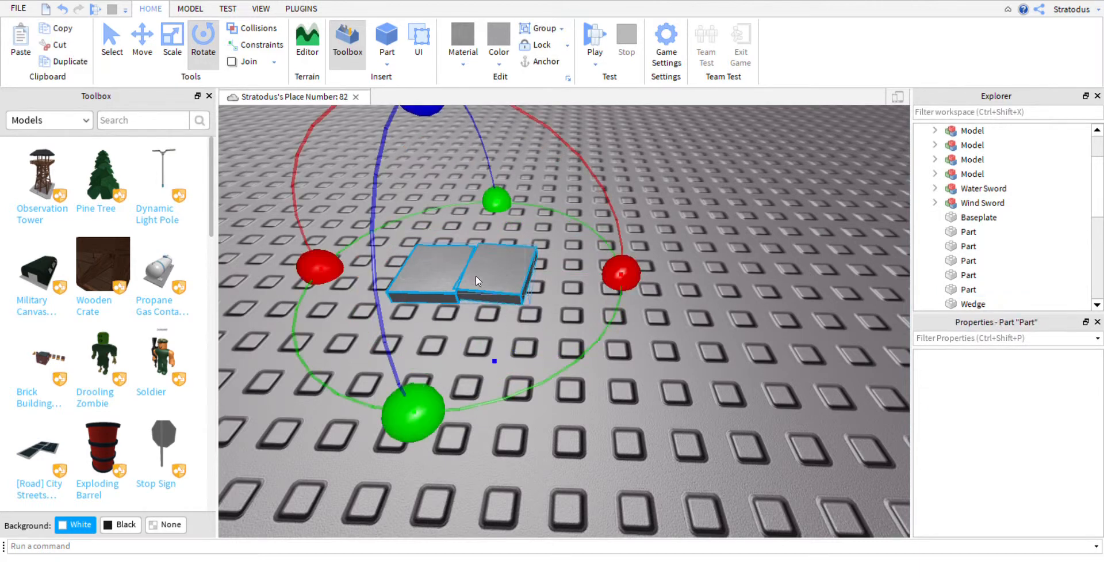
{"action": "key", "text": "Delete"}
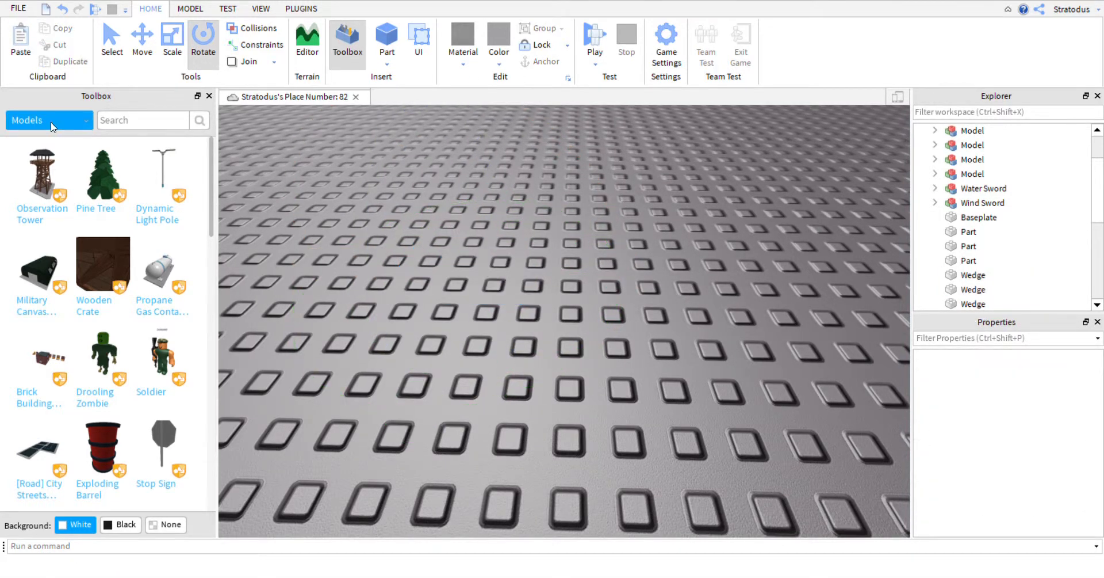
Switch the Toolbox to My Models and insert the Allharp model into the place
{"action": "left_click", "coordinate": [49, 120]}
{"action": "left_click", "coordinate": [39, 209]}
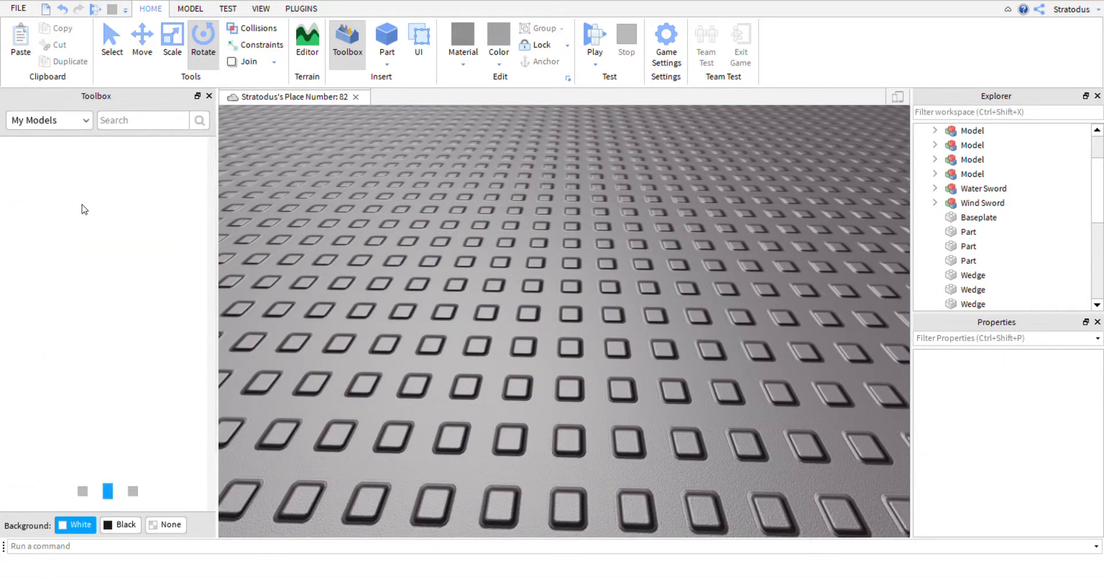
{"action": "scroll", "coordinate": [300, 247], "scroll_direction": "down", "scroll_amount": 5}
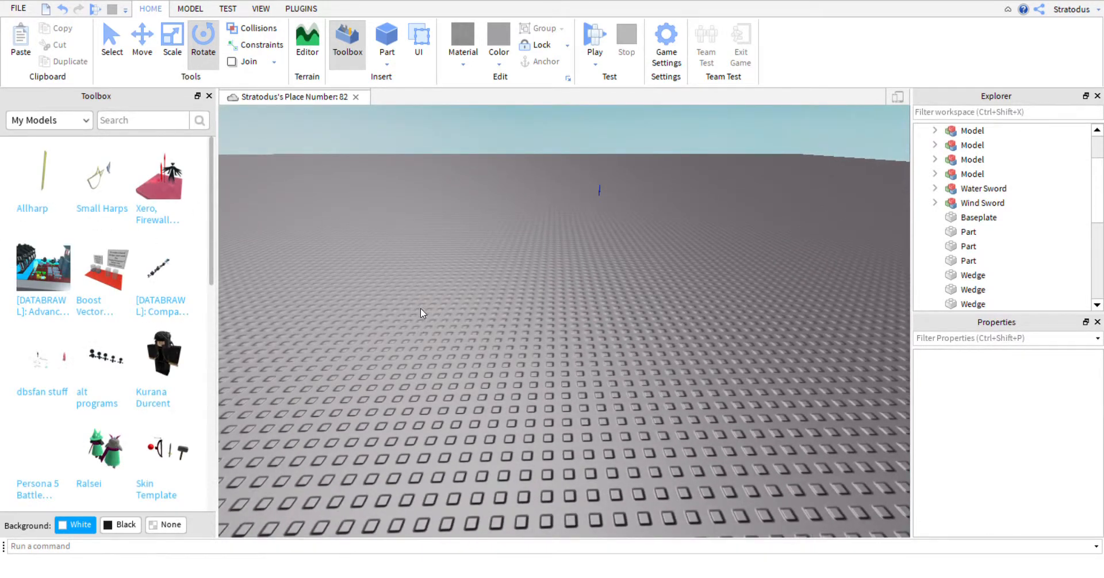
{"action": "mouse_move", "coordinate": [27, 180]}
{"action": "left_click_drag", "start_coordinate": [99, 184], "coordinate": [424, 263]}
{"action": "left_click", "coordinate": [581, 337]}
{"action": "right_click_drag", "start_coordinate": [580, 336], "coordinate": [581, 337]}
{"action": "scroll", "coordinate": [581, 336], "scroll_direction": "down", "scroll_amount": 5}
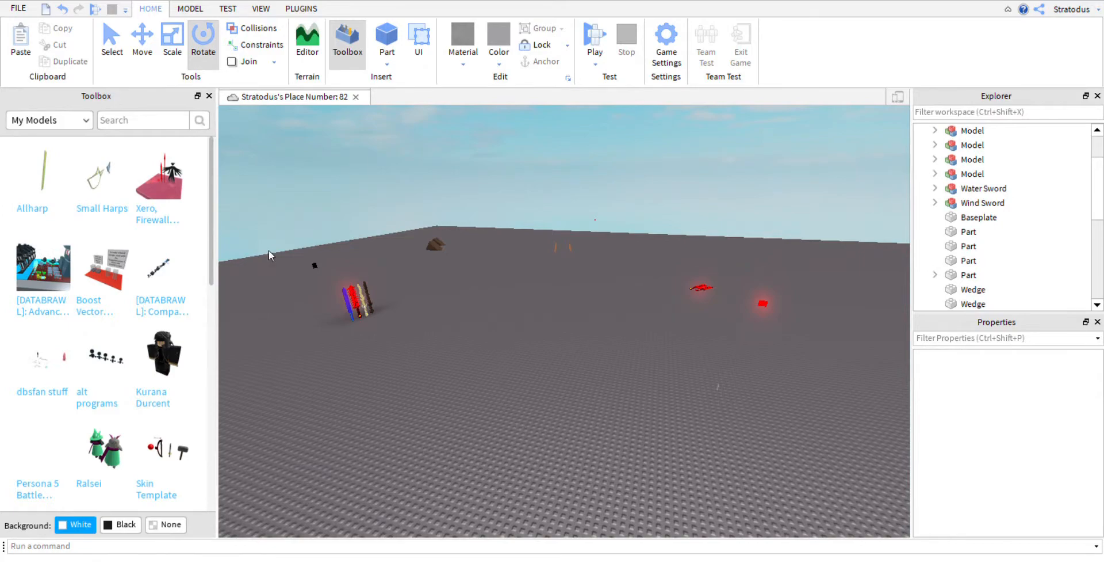
Insert another Allharp model on the open baseplate and inspect it up close
{"action": "left_click_drag", "start_coordinate": [64, 191], "coordinate": [387, 379]}
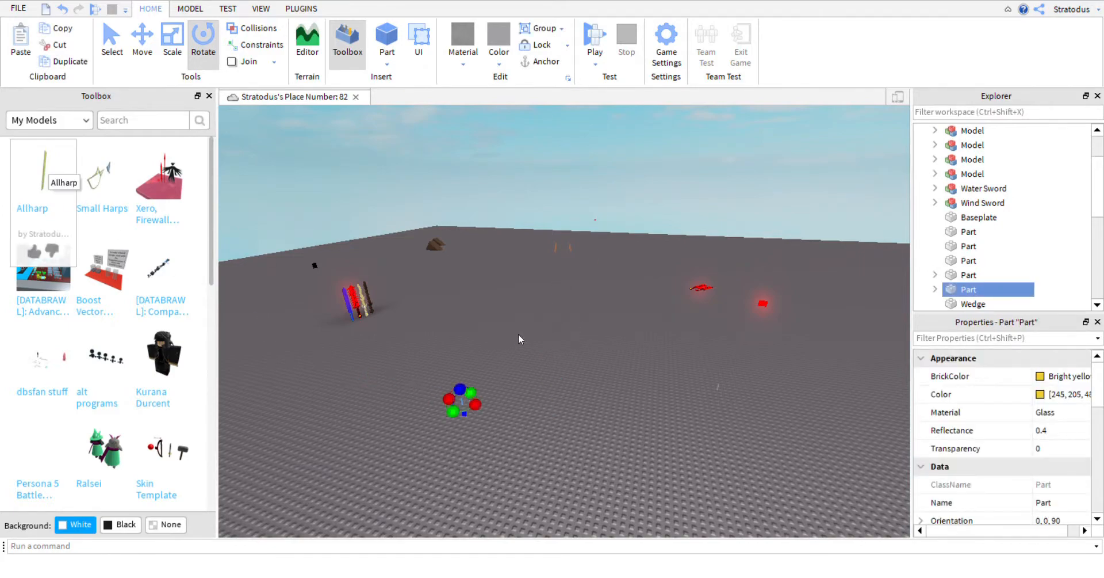
{"action": "left_click", "coordinate": [517, 335]}
{"action": "scroll", "coordinate": [516, 336], "scroll_direction": "up", "scroll_amount": 15}
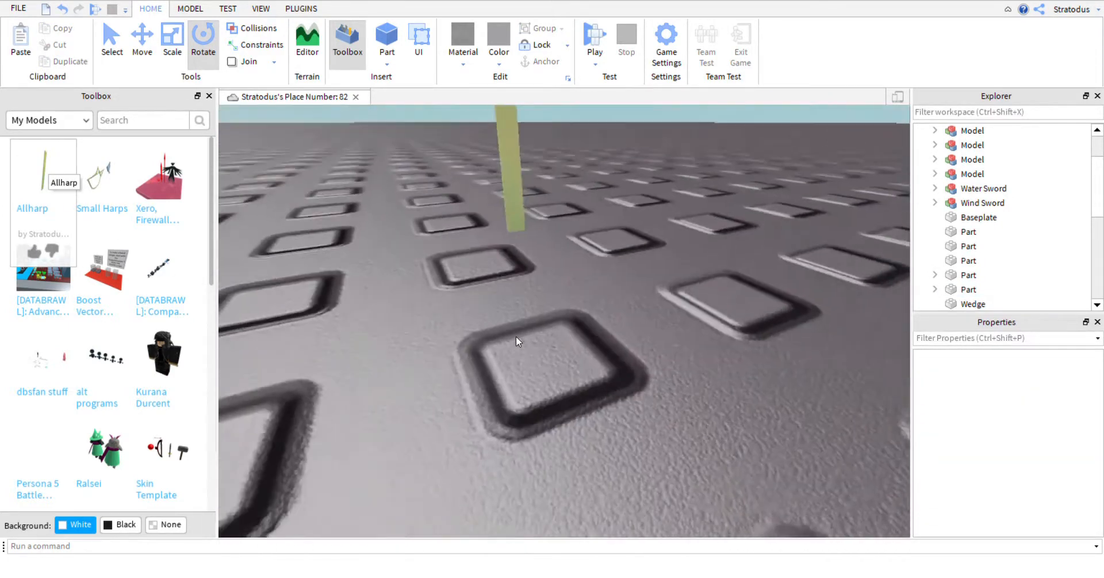
Insert the Small Harps model onto the baseplate
{"action": "scroll", "coordinate": [516, 336], "scroll_direction": "down", "scroll_amount": 15}
{"action": "left_click_drag", "start_coordinate": [359, 295], "coordinate": [398, 313]}
{"action": "left_click", "coordinate": [399, 395]}
{"action": "key", "text": "a"}
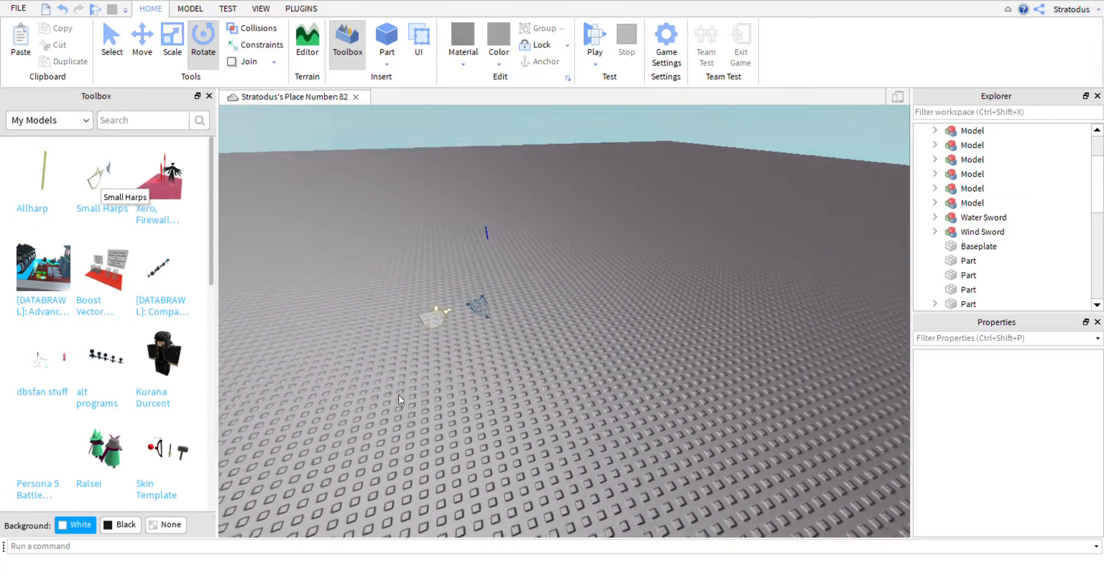
Examine the inserted gold and blue harps, focusing on the gold harp's strings, frame and glowing gems
{"action": "scroll", "coordinate": [398, 394], "scroll_direction": "up", "scroll_amount": 8}
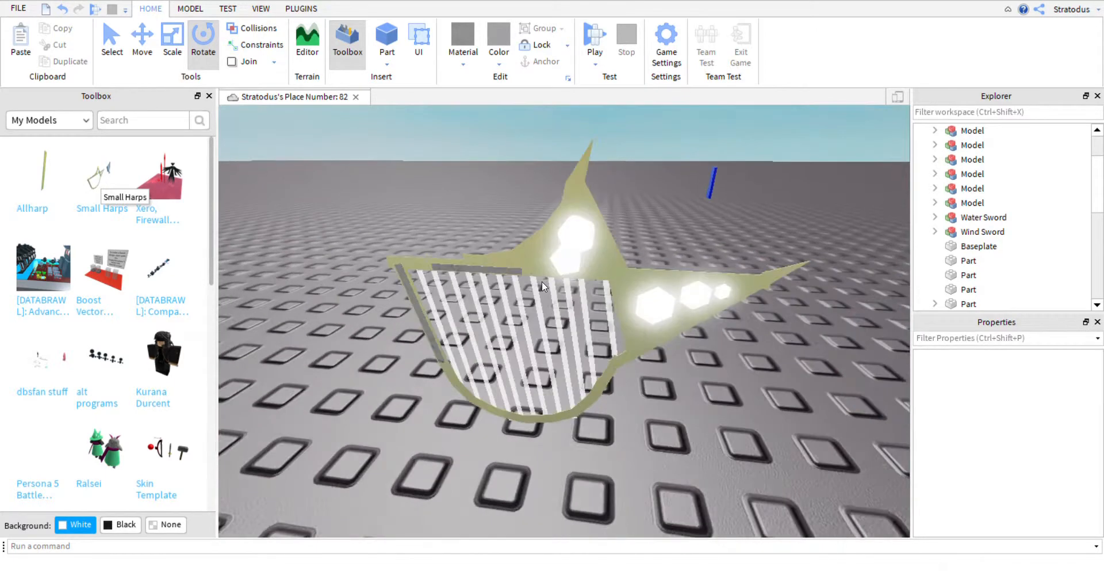
{"action": "scroll", "coordinate": [542, 281], "scroll_direction": "down", "scroll_amount": 5}
{"action": "left_click", "coordinate": [583, 328]}
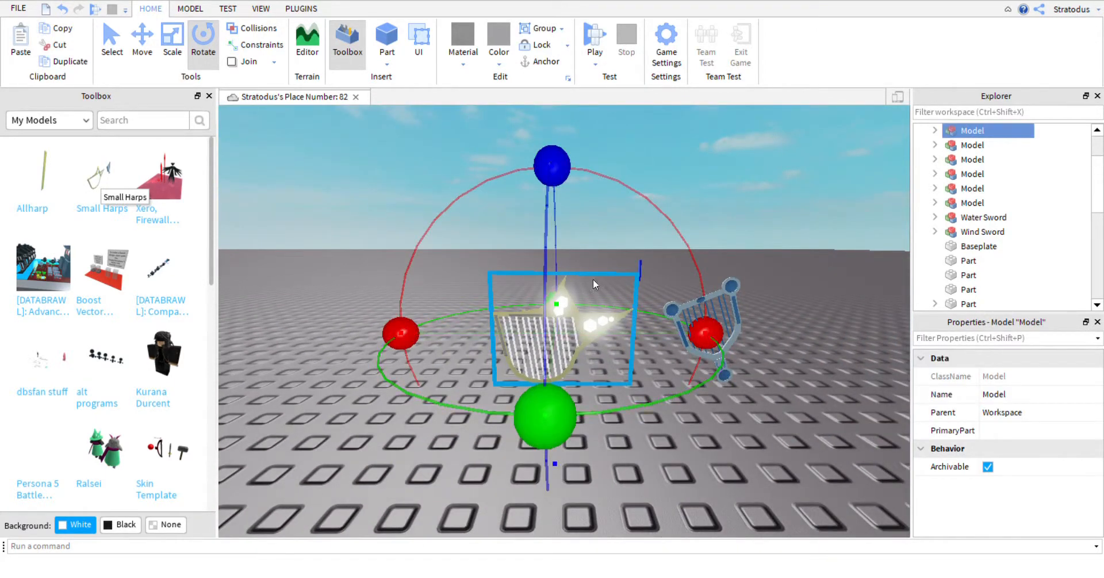
{"action": "left_click", "coordinate": [737, 229]}
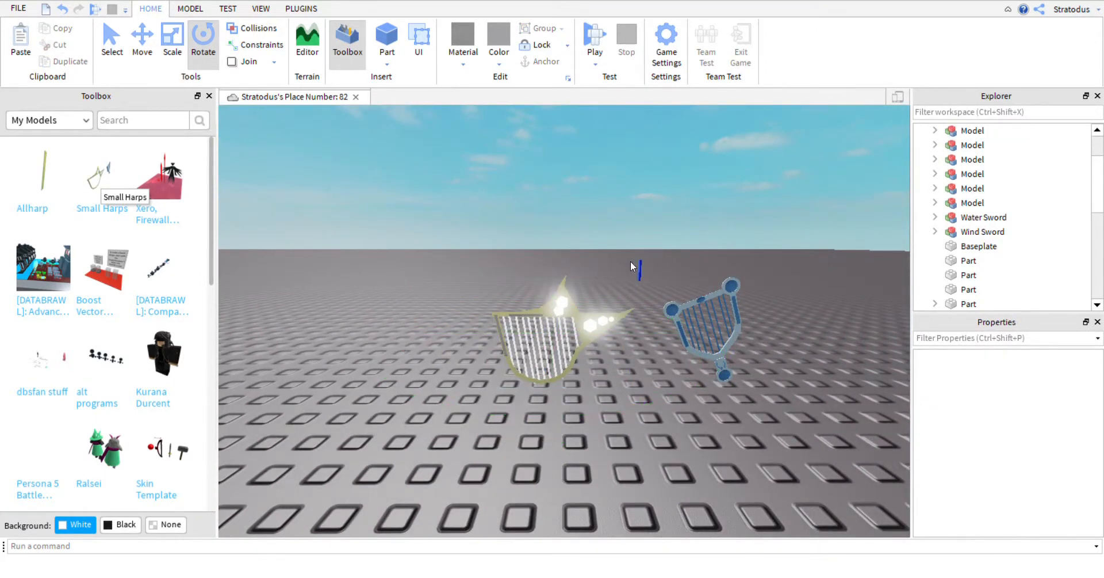
{"action": "scroll", "coordinate": [615, 267], "scroll_direction": "up", "scroll_amount": 4}
{"action": "scroll", "coordinate": [613, 268], "scroll_direction": "down", "scroll_amount": 5}
{"action": "scroll", "coordinate": [613, 268], "scroll_direction": "up", "scroll_amount": 5}
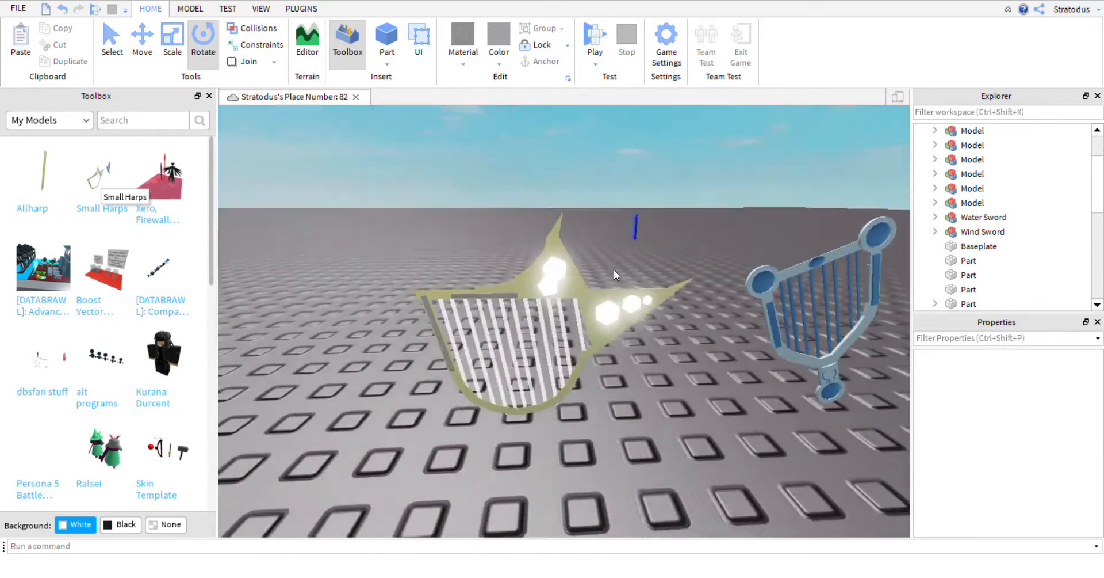
{"action": "scroll", "coordinate": [613, 268], "scroll_direction": "up", "scroll_amount": 6}
{"action": "scroll", "coordinate": [613, 268], "scroll_direction": "down", "scroll_amount": 6}
{"action": "scroll", "coordinate": [614, 269], "scroll_direction": "up", "scroll_amount": 5}
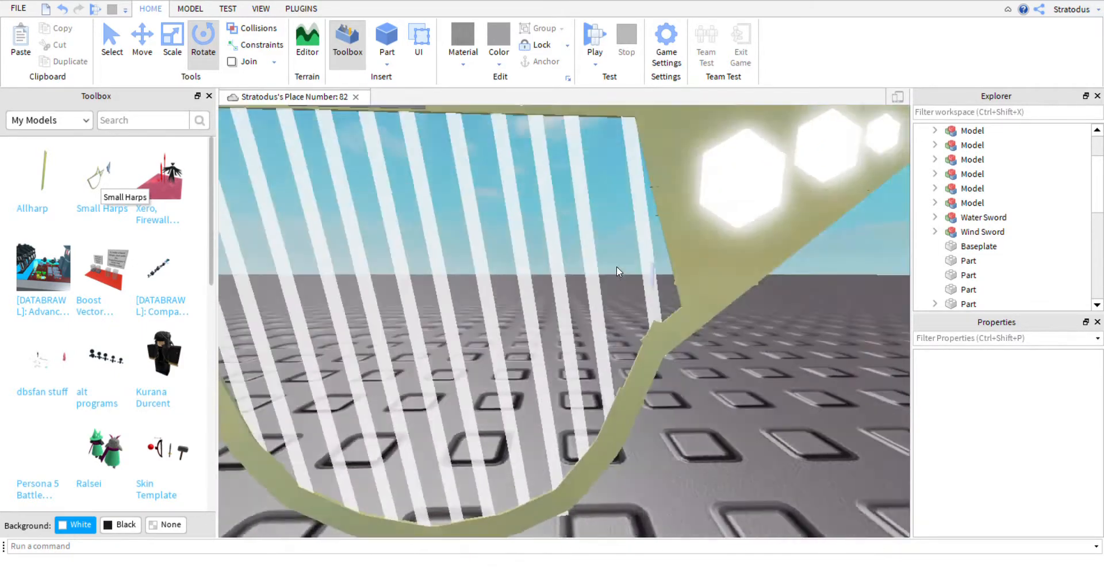
{"action": "scroll", "coordinate": [618, 270], "scroll_direction": "down", "scroll_amount": 5}
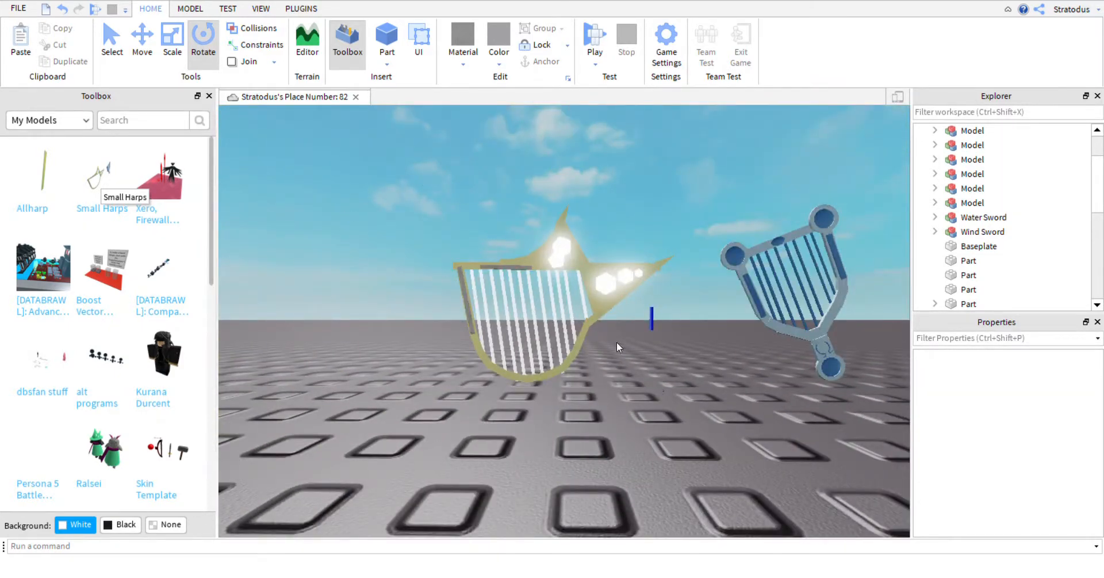
Move the gold harp farther away from the blue harp on the baseplate
{"action": "left_click_drag", "start_coordinate": [584, 340], "coordinate": [561, 380]}
{"action": "key", "text": "s"}
{"action": "key", "text": "a"}
{"action": "key", "text": "a"}
{"action": "key", "text": "d"}
{"action": "right_click_drag", "start_coordinate": [561, 380], "coordinate": [560, 380]}
{"action": "key", "text": "s"}
{"action": "left_click_drag", "start_coordinate": [561, 380], "coordinate": [403, 373]}
{"action": "left_click", "coordinate": [576, 374]}
{"action": "left_click", "coordinate": [597, 400]}
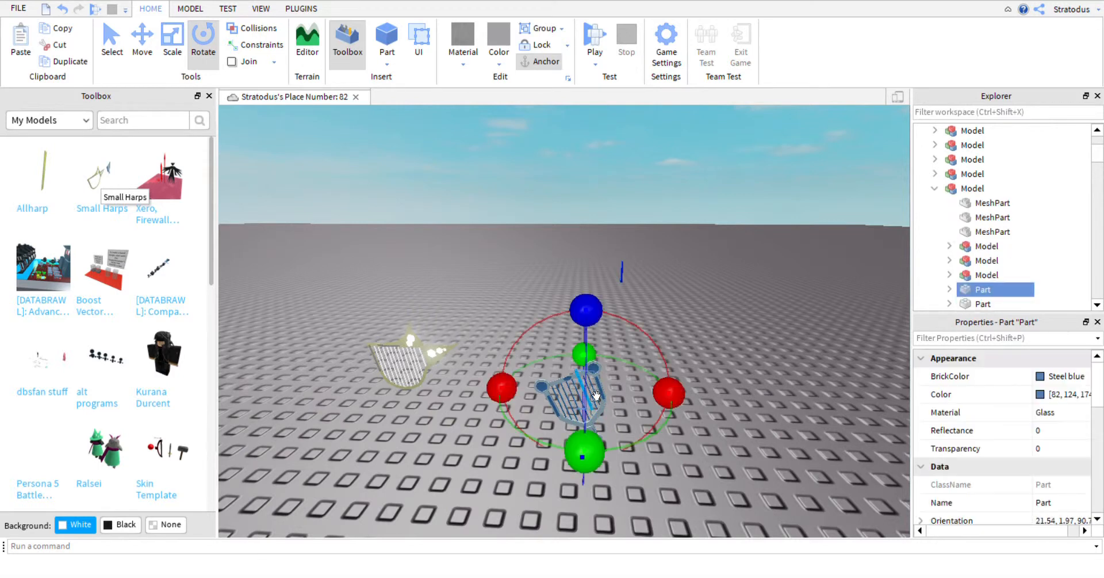
{"action": "left_click", "coordinate": [519, 283]}
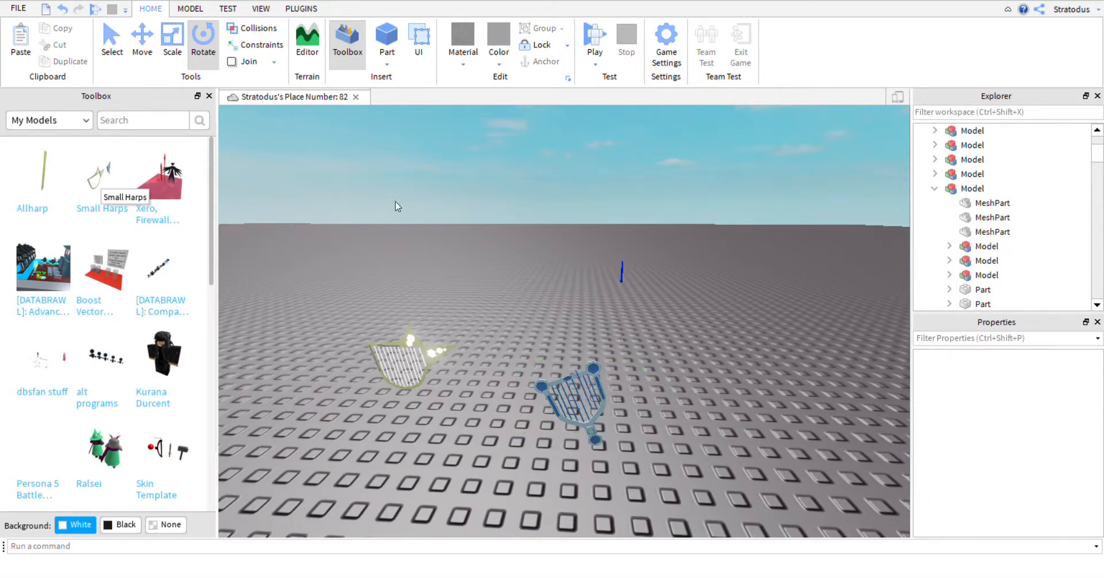
Copy the blue harp model and place the pasted copy on the far side of the gold harp
{"action": "left_click", "coordinate": [64, 9]}
{"action": "key", "text": "ctrl+z"}
{"action": "left_click", "coordinate": [592, 393]}
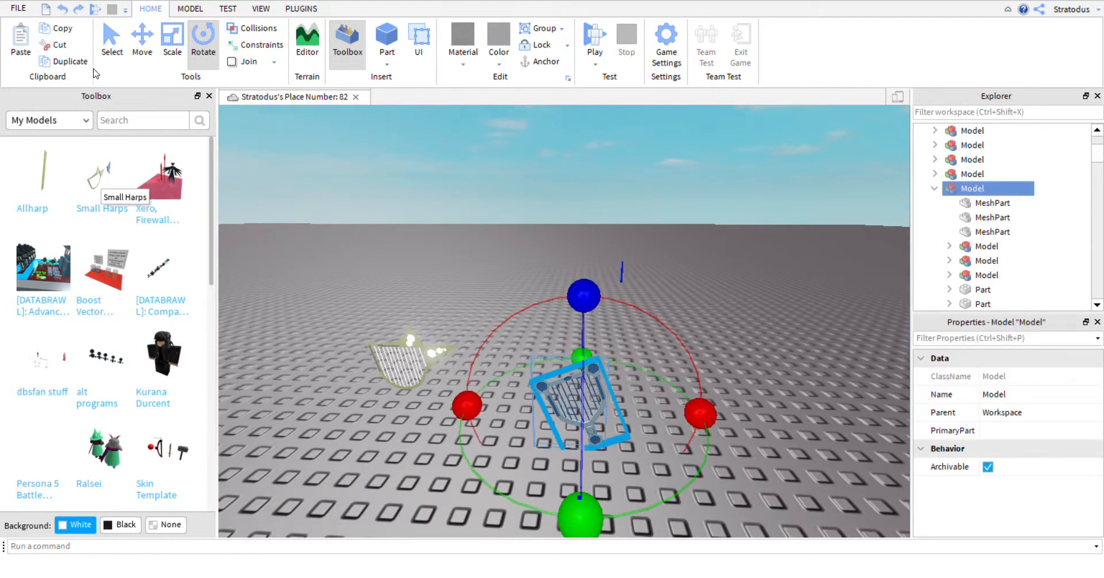
{"action": "left_click", "coordinate": [20, 43]}
{"action": "left_click", "coordinate": [370, 223]}
{"action": "left_click_drag", "start_coordinate": [573, 297], "coordinate": [373, 320]}
{"action": "key", "text": "a"}
{"action": "key", "text": "d"}
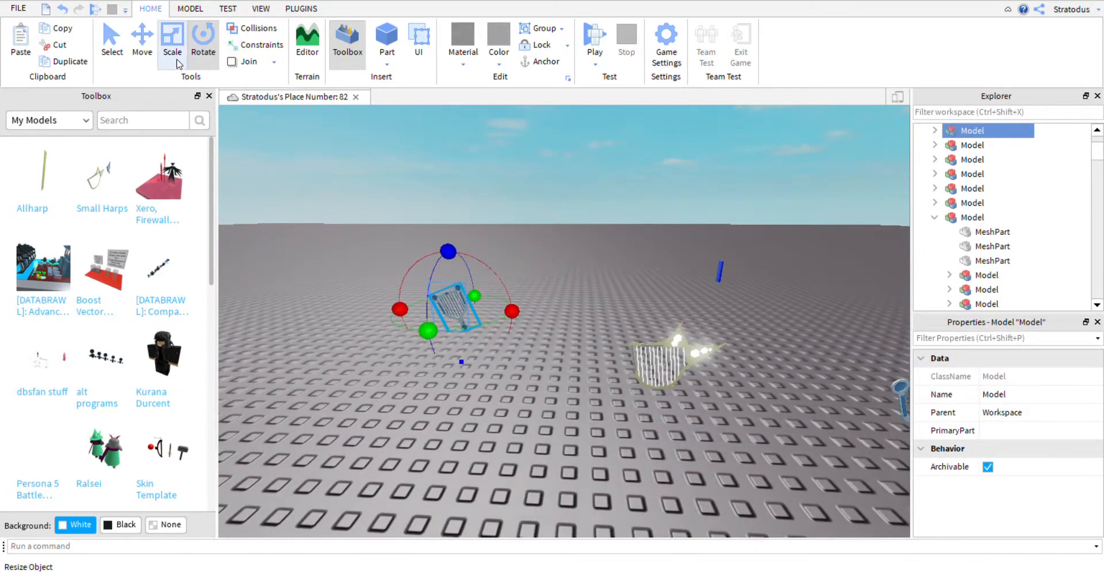
Scale the copied blue harp up to several times its original size
{"action": "left_click", "coordinate": [176, 60]}
{"action": "left_click_drag", "start_coordinate": [442, 252], "coordinate": [446, 142]}
{"action": "key", "text": "s"}
{"action": "left_click", "coordinate": [593, 193]}
Examine the enlarged blue harp up close, down to the horseshoe-shaped emblem on its handle
{"action": "mouse_move", "coordinate": [594, 193]}
{"action": "right_mouse_down"}
{"action": "mouse_move", "coordinate": [599, 181]}
{"action": "mouse_move", "coordinate": [615, 197]}
{"action": "right_mouse_up"}
{"action": "key", "text": "w"}
{"action": "key", "text": "w"}
{"action": "key", "text": "d"}
{"action": "key", "text": "s"}
{"action": "key", "text": "d"}
{"action": "key", "text": "s"}
{"action": "mouse_move", "coordinate": [631, 383]}
{"action": "right_mouse_down"}
{"action": "mouse_move", "coordinate": [623, 370]}
{"action": "mouse_move", "coordinate": [649, 392]}
{"action": "right_mouse_up"}
{"action": "key", "text": "w"}
{"action": "key", "text": "d"}
{"action": "key", "text": "w"}
{"action": "key", "text": "s"}
{"action": "key", "text": "s"}
{"action": "key", "text": "w"}
{"action": "key", "text": "s"}
{"action": "key", "text": "w"}
{"action": "key", "text": "s"}
{"action": "key", "text": "w"}
{"action": "key", "text": "w"}
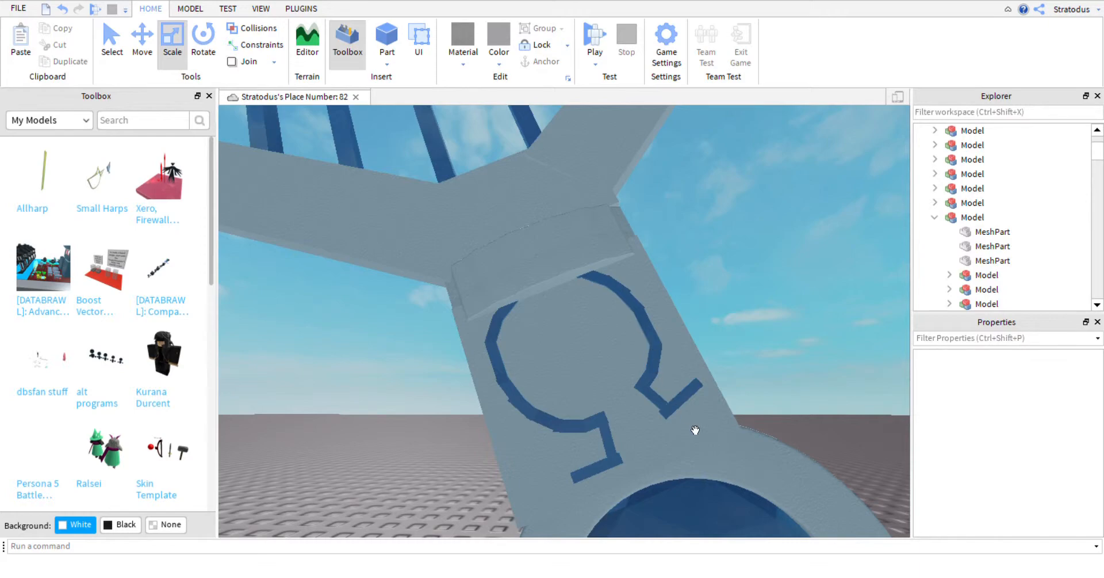
Examine the enlarged blue harp's strings and frame from the front and at an angle
{"action": "right_click_drag", "start_coordinate": [706, 405], "coordinate": [686, 388]}
{"action": "scroll", "coordinate": [539, 276], "scroll_direction": "up", "scroll_amount": 5}
{"action": "scroll", "coordinate": [539, 276], "scroll_direction": "down", "scroll_amount": 5}
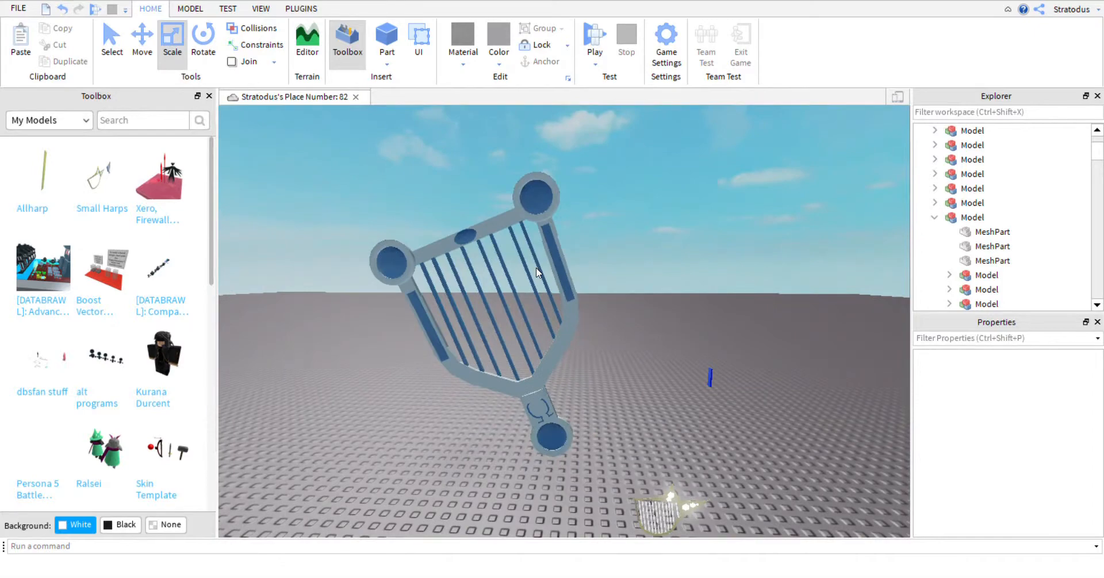
{"action": "left_click", "coordinate": [563, 242]}
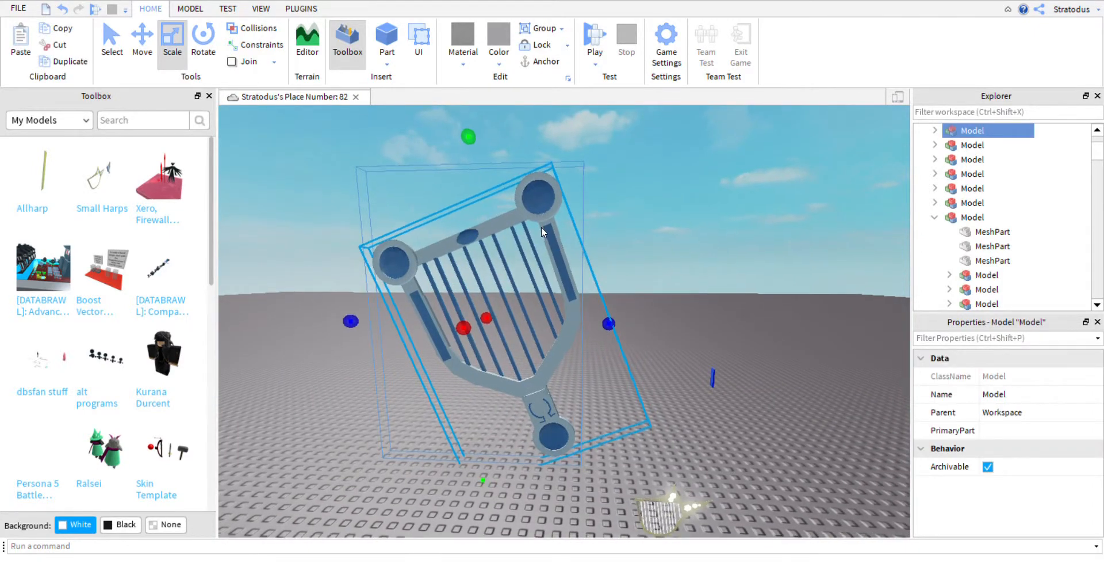
{"action": "left_click", "coordinate": [688, 135]}
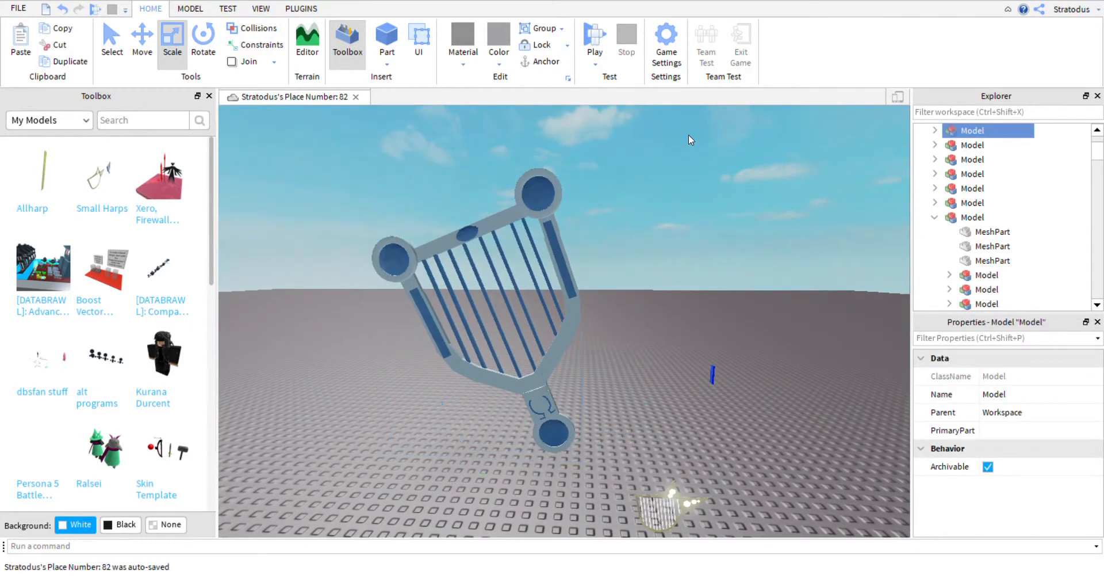
{"action": "scroll", "coordinate": [709, 167], "scroll_direction": "up", "scroll_amount": 10}
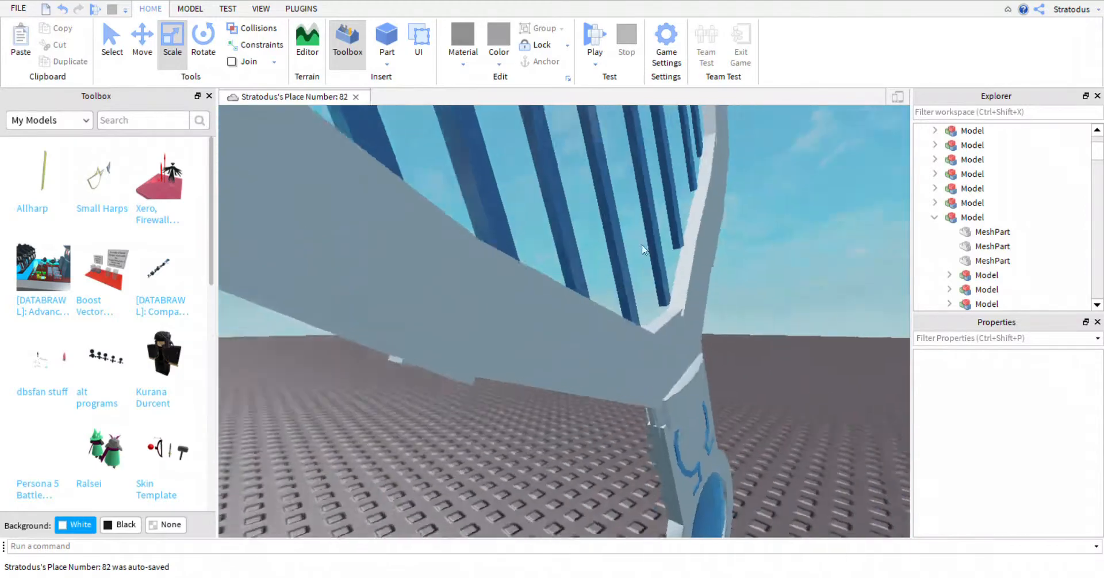
{"action": "scroll", "coordinate": [642, 246], "scroll_direction": "down", "scroll_amount": 5}
{"action": "right_click_drag", "start_coordinate": [642, 246], "coordinate": [604, 256]}
Ungroup the enlarged blue harp to outline its individual parts, and delete all of them
{"action": "left_click", "coordinate": [604, 257]}
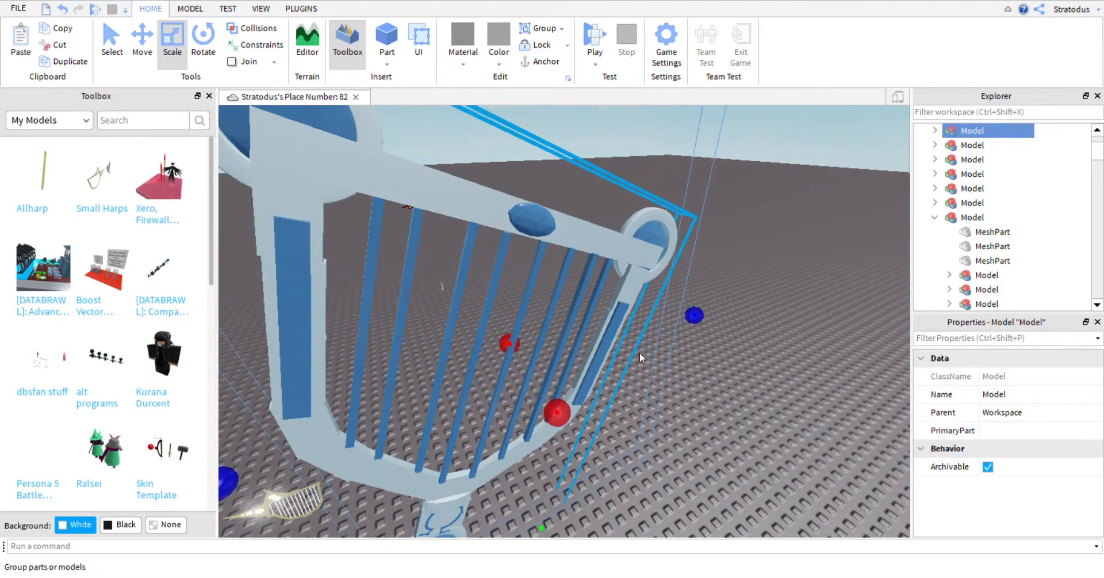
{"action": "key", "text": "ctrl+u"}
{"action": "right_click_drag", "start_coordinate": [730, 403], "coordinate": [705, 423]}
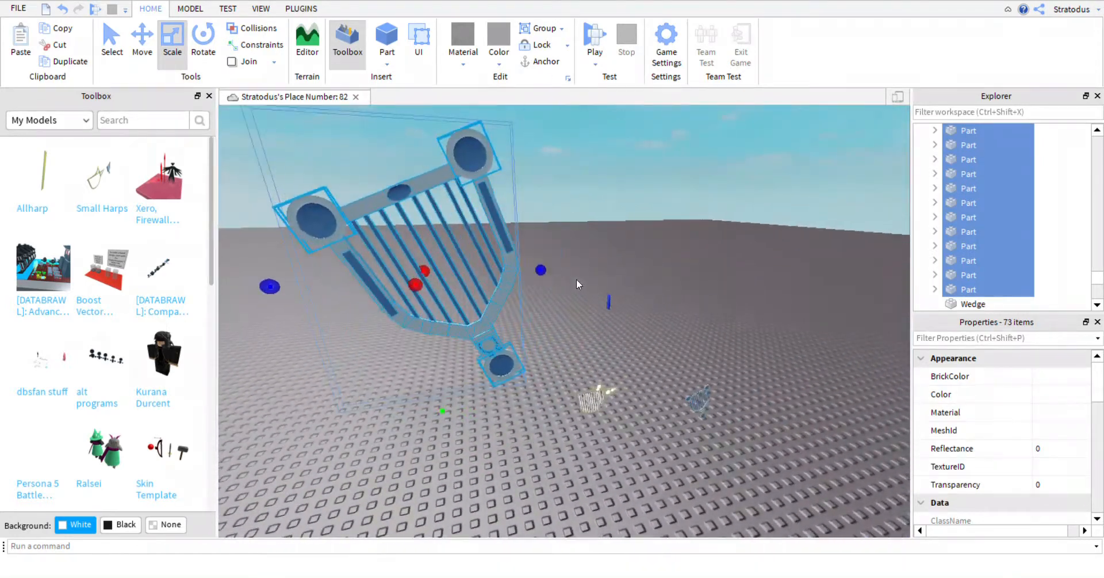
{"action": "right_click_drag", "start_coordinate": [508, 285], "coordinate": [496, 242]}
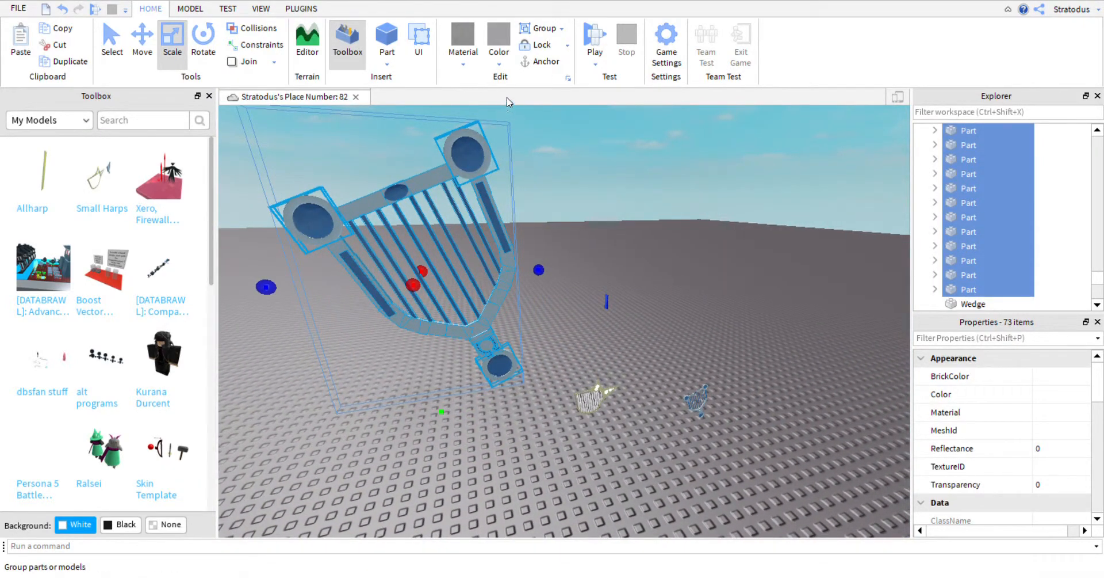
{"action": "key", "text": "Delete"}
Copy the gold harp, place the copy away from the other harps, and scale it up several times
{"action": "left_click", "coordinate": [613, 412]}
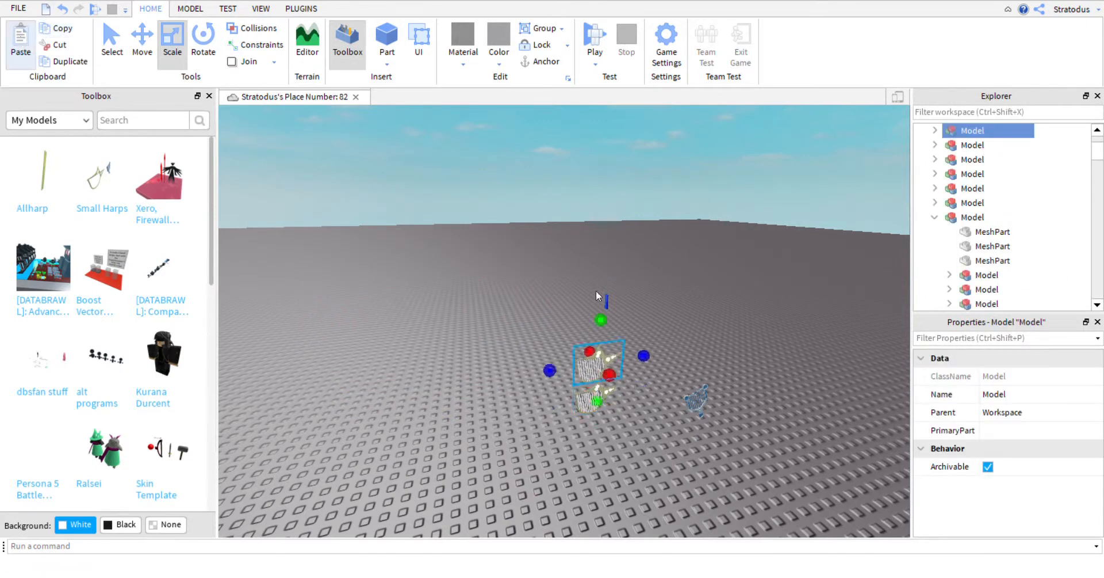
{"action": "left_click", "coordinate": [751, 312]}
{"action": "left_click_drag", "start_coordinate": [599, 373], "coordinate": [524, 361]}
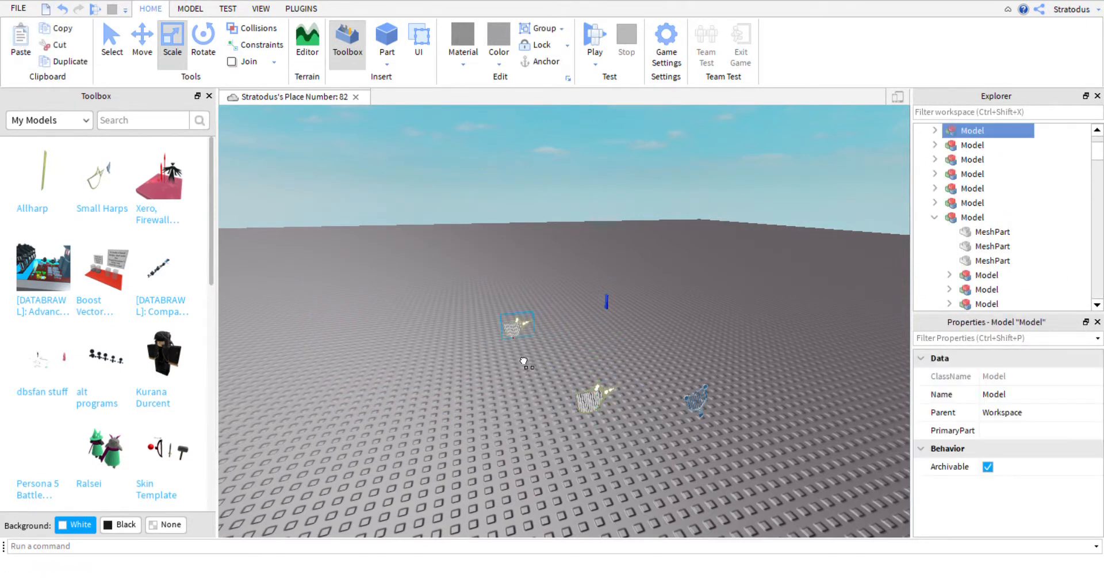
{"action": "left_click_drag", "start_coordinate": [489, 301], "coordinate": [626, 152]}
{"action": "left_click", "coordinate": [626, 151]}
Ungroup the enlarged gold harp into its individual parts
{"action": "scroll", "coordinate": [626, 151], "scroll_direction": "up", "scroll_amount": 5}
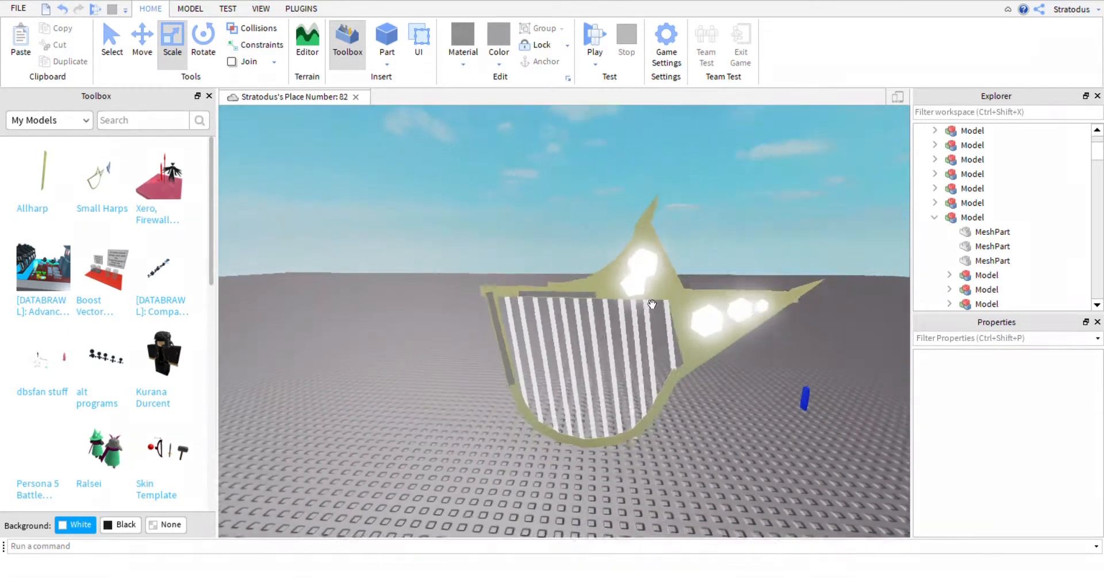
{"action": "mouse_move", "coordinate": [653, 304]}
{"action": "right_mouse_down"}
{"action": "mouse_move", "coordinate": [696, 310]}
{"action": "mouse_move", "coordinate": [673, 314]}
{"action": "mouse_move", "coordinate": [655, 297]}
{"action": "right_mouse_up"}
{"action": "scroll", "coordinate": [673, 315], "scroll_direction": "down", "scroll_amount": 5}
{"action": "scroll", "coordinate": [696, 310], "scroll_direction": "up", "scroll_amount": 5}
{"action": "scroll", "coordinate": [654, 296], "scroll_direction": "down", "scroll_amount": 5}
{"action": "left_click", "coordinate": [593, 281]}
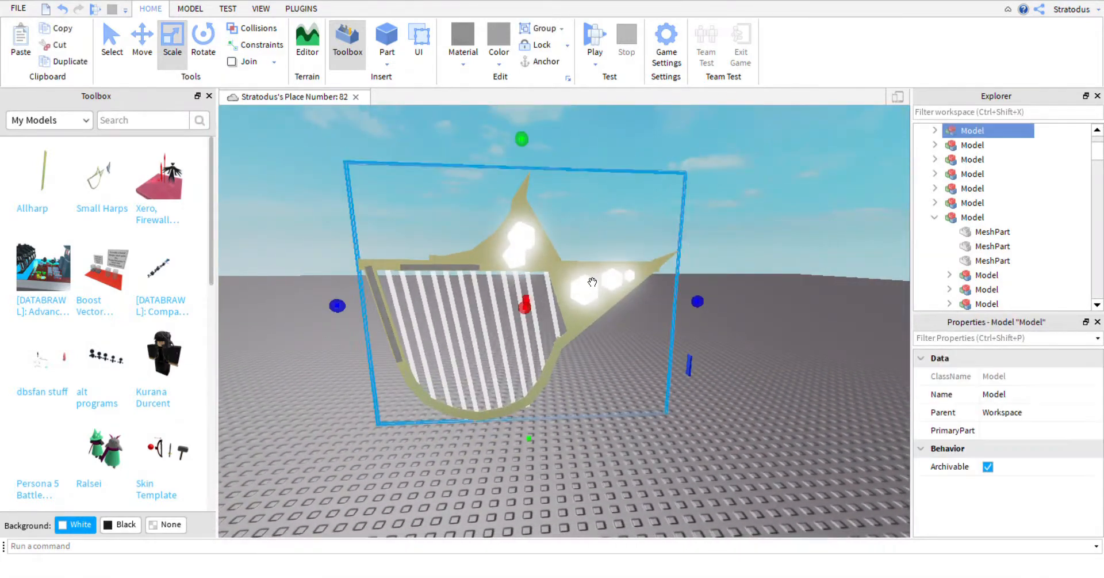
{"action": "key", "text": "ctrl+u"}
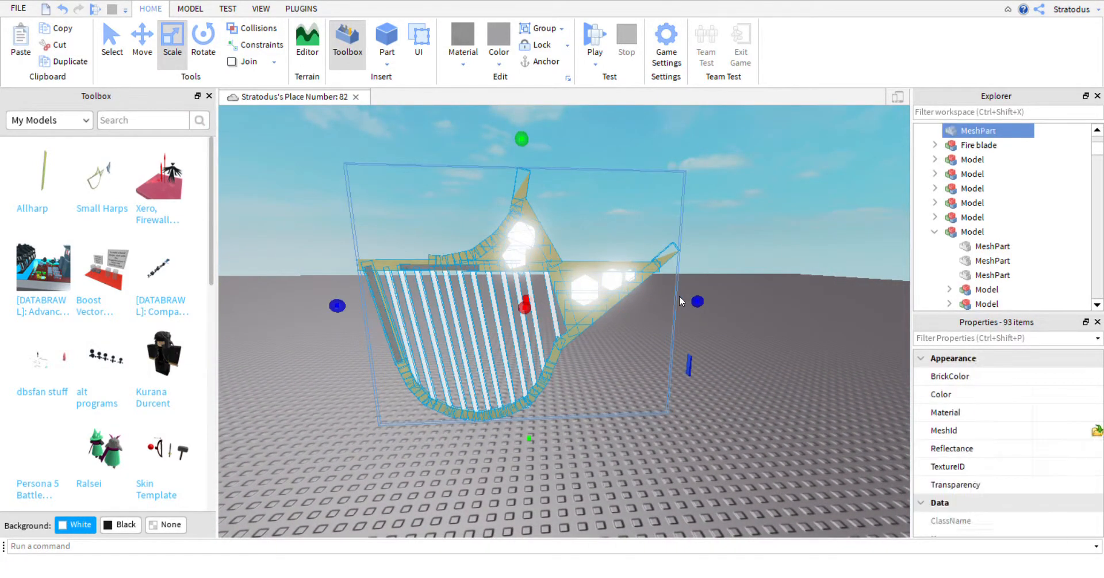
Examine the outlined parts forming the gold harp's pointed tips, glowing gems, strings and curved frame
{"action": "right_click_drag", "start_coordinate": [752, 251], "coordinate": [755, 251]}
{"action": "scroll", "coordinate": [755, 251], "scroll_direction": "up", "scroll_amount": 5}
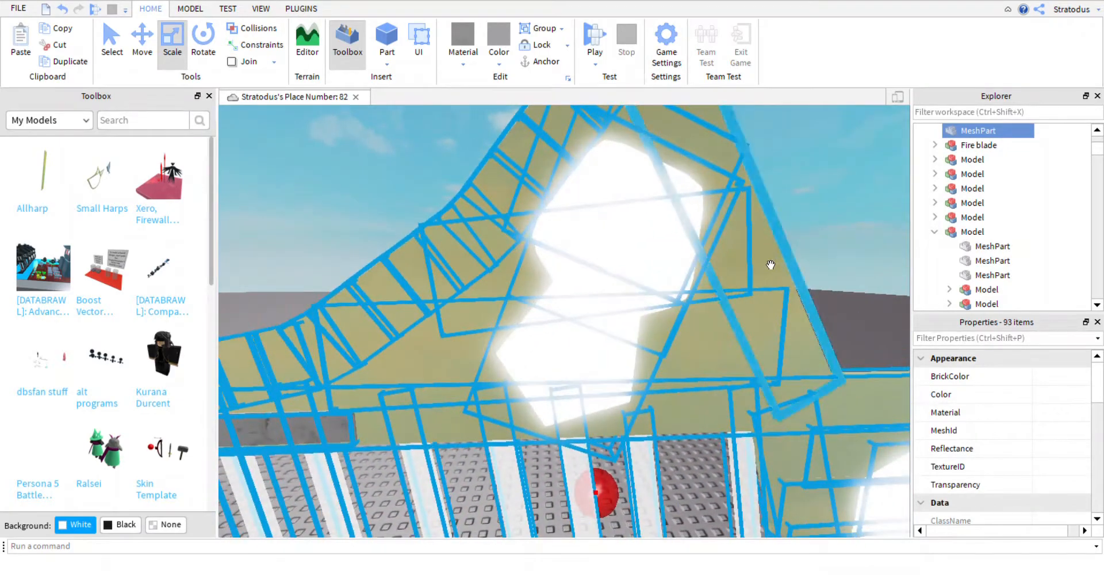
{"action": "scroll", "coordinate": [755, 251], "scroll_direction": "down", "scroll_amount": 5}
{"action": "scroll", "coordinate": [755, 251], "scroll_direction": "up", "scroll_amount": 4}
{"action": "mouse_move", "coordinate": [755, 251]}
{"action": "right_mouse_down"}
{"action": "mouse_move", "coordinate": [770, 265]}
{"action": "mouse_move", "coordinate": [752, 247]}
{"action": "right_mouse_up"}
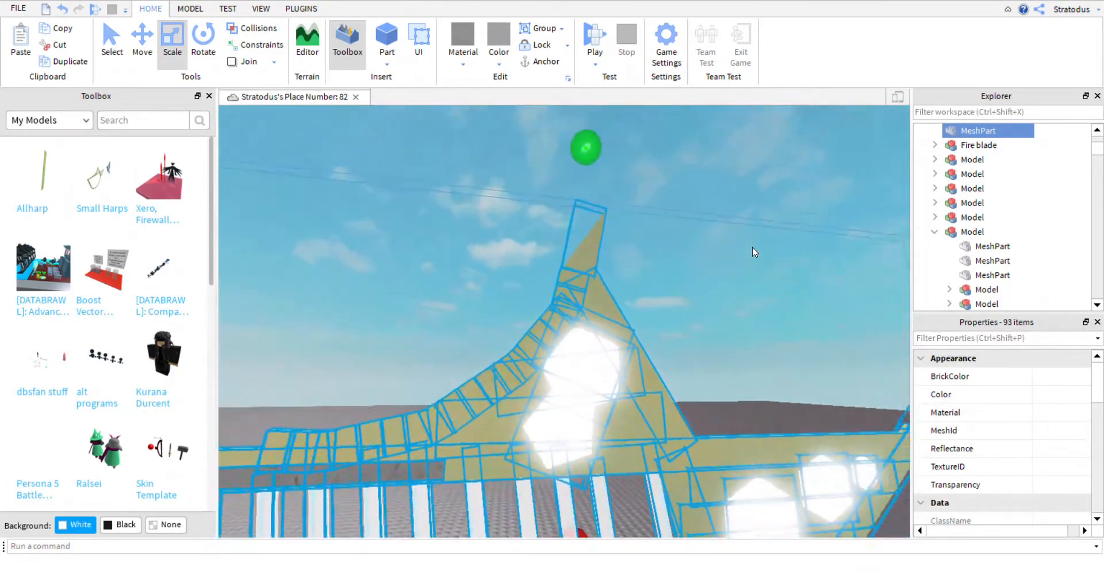
{"action": "scroll", "coordinate": [750, 256], "scroll_direction": "down", "scroll_amount": 3}
{"action": "scroll", "coordinate": [750, 256], "scroll_direction": "up", "scroll_amount": 4}
{"action": "scroll", "coordinate": [765, 256], "scroll_direction": "down", "scroll_amount": 4}
{"action": "scroll", "coordinate": [769, 264], "scroll_direction": "up", "scroll_amount": 5}
{"action": "key", "text": "w"}
{"action": "scroll", "coordinate": [753, 248], "scroll_direction": "down", "scroll_amount": 8}
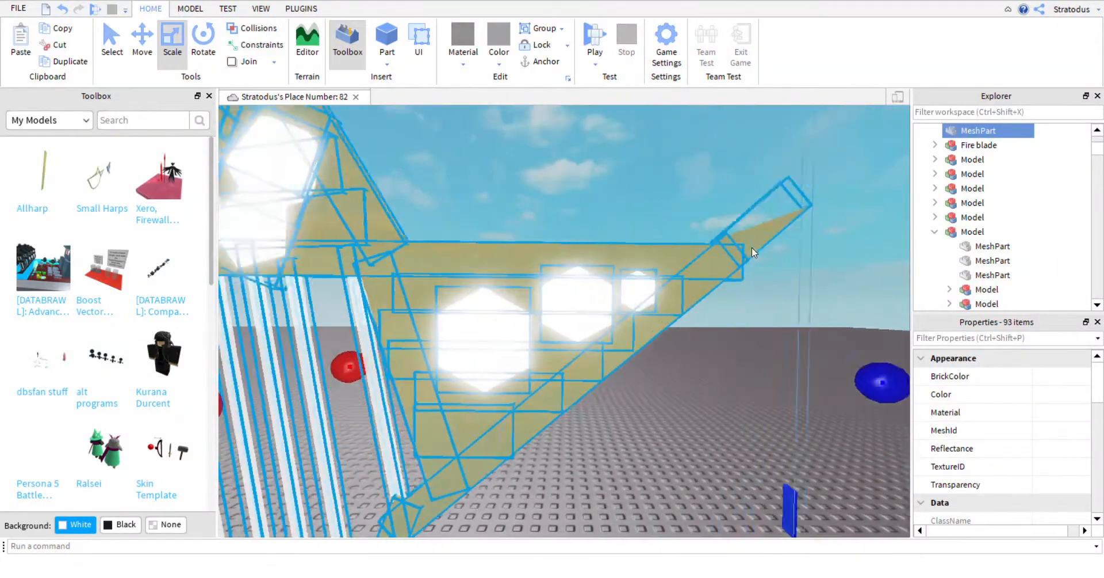
{"action": "scroll", "coordinate": [631, 358], "scroll_direction": "up", "scroll_amount": 5}
{"action": "right_click_drag", "start_coordinate": [633, 355], "coordinate": [632, 357]}
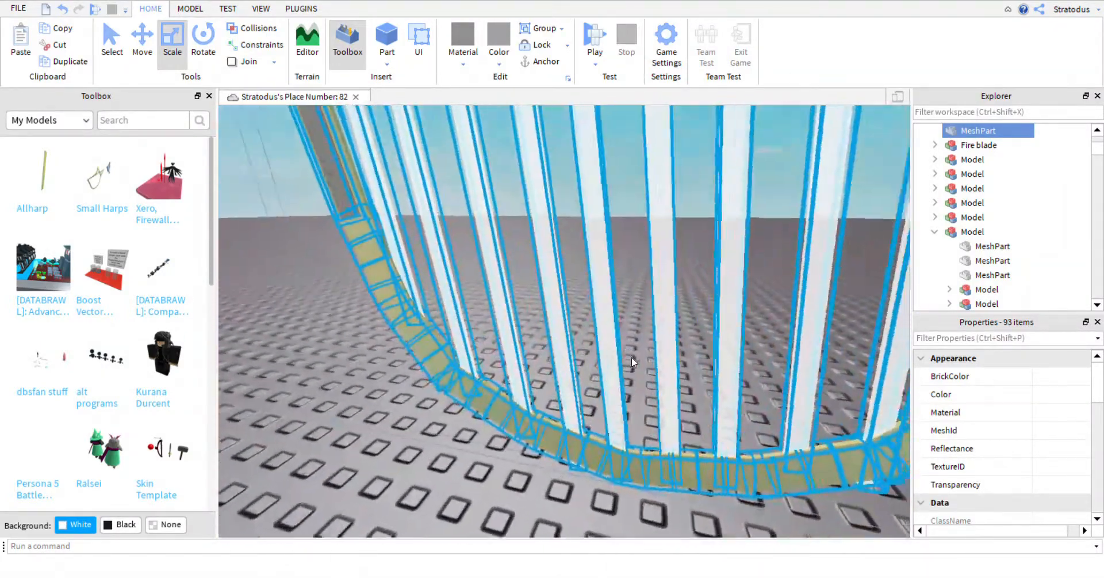
Turn the enlarged gold harp's outlined parts back into one model and delete it
{"action": "scroll", "coordinate": [632, 360], "scroll_direction": "down", "scroll_amount": 3}
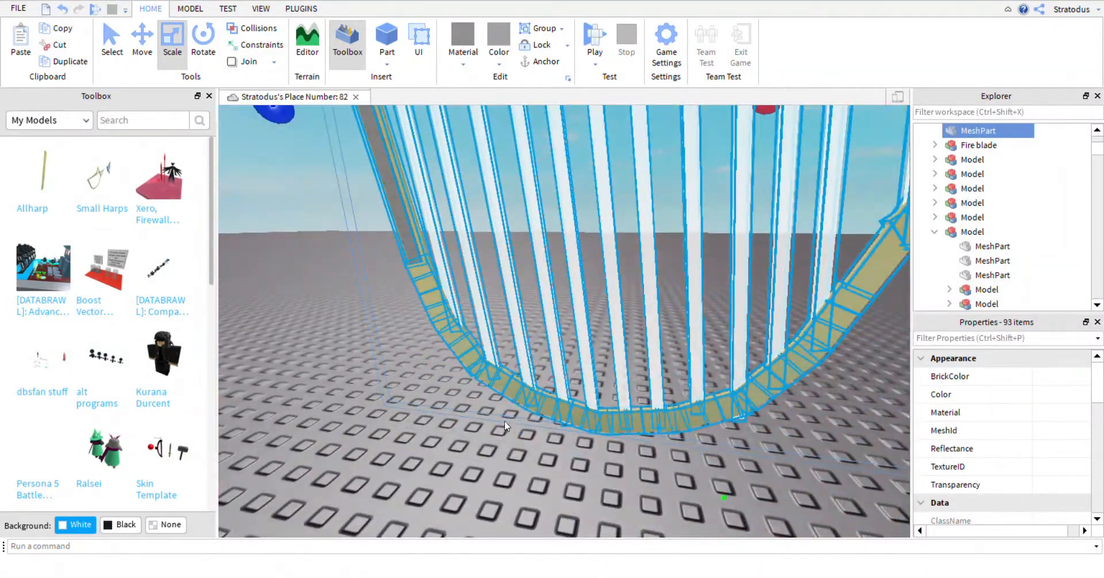
{"action": "scroll", "coordinate": [488, 461], "scroll_direction": "down", "scroll_amount": 10}
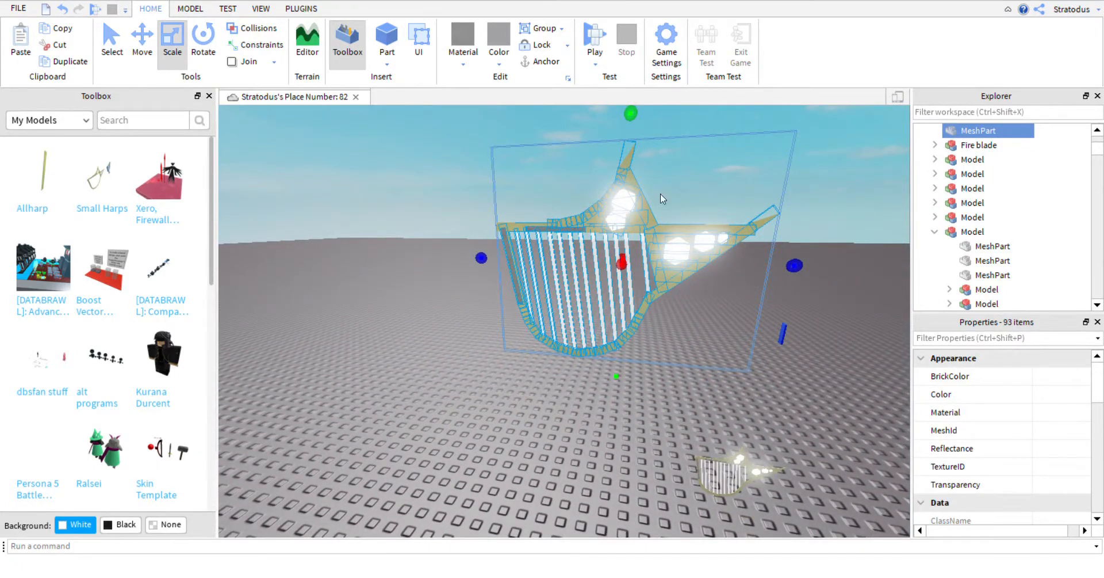
{"action": "left_click", "coordinate": [614, 403]}
{"action": "left_click_drag", "start_coordinate": [690, 270], "coordinate": [554, 313]}
{"action": "right_click", "coordinate": [553, 312]}
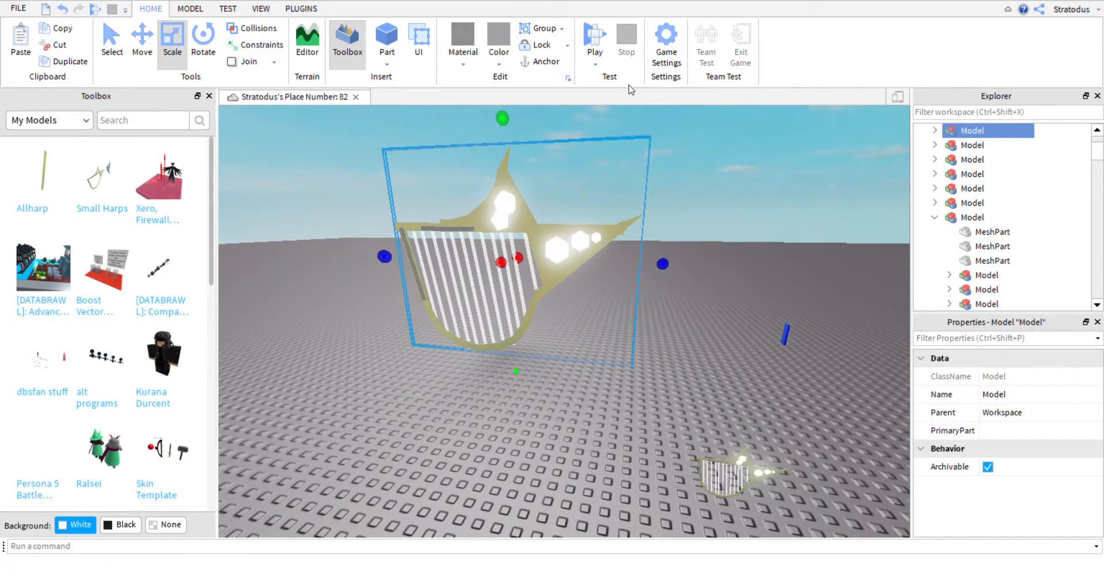
{"action": "key", "text": "Delete"}
Move the tall Really blue part to a clear spot on the baseplate and turn it to orientation 90, 0, 0
{"action": "right_click_drag", "start_coordinate": [679, 330], "coordinate": [679, 329]}
{"action": "key", "text": "w"}
{"action": "left_click", "coordinate": [541, 326]}
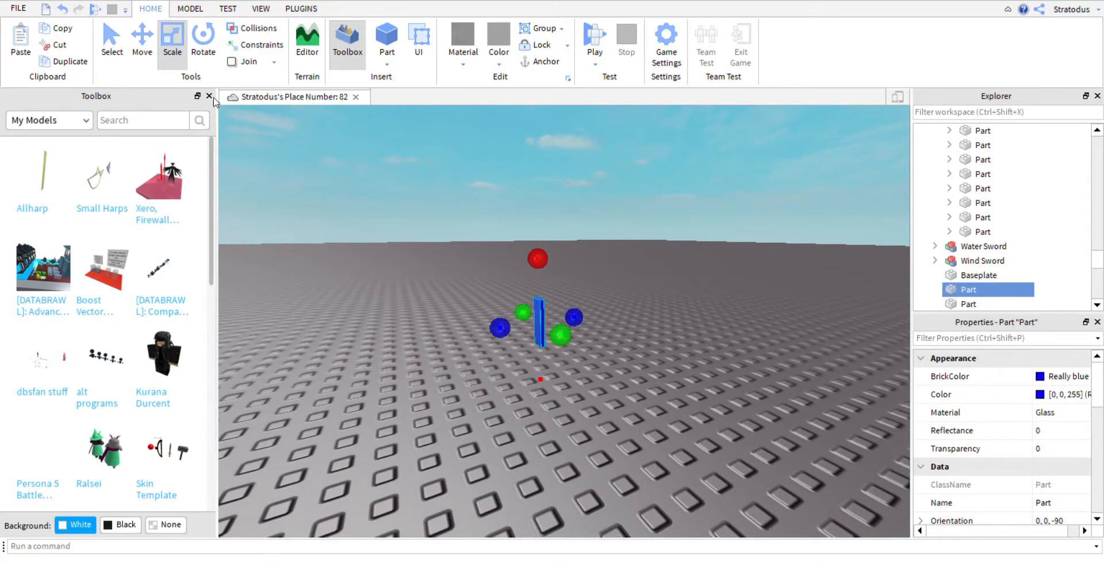
{"action": "key", "text": "w"}
{"action": "left_click", "coordinate": [111, 53]}
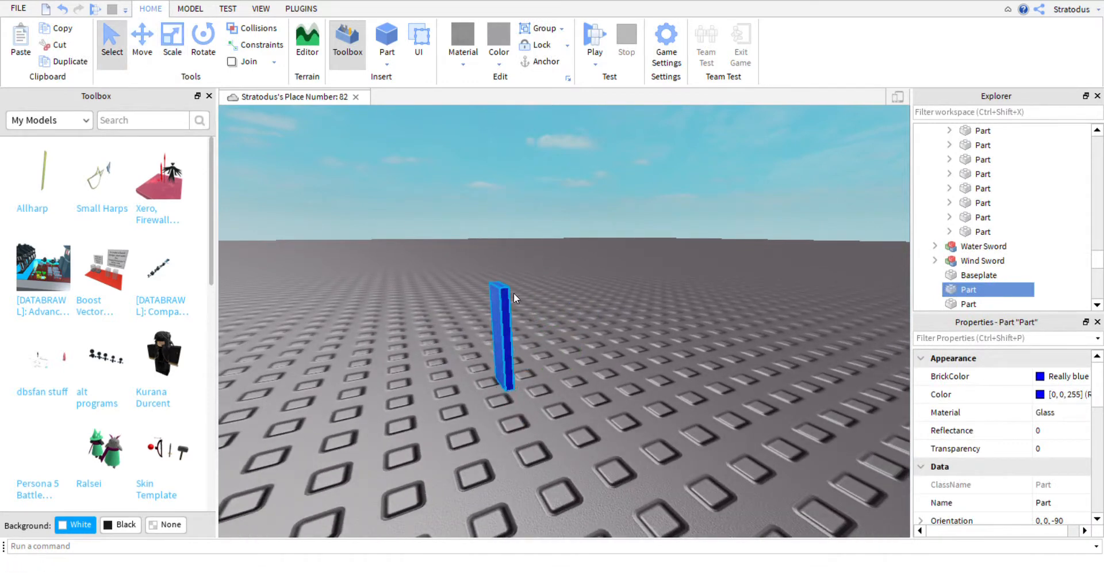
{"action": "key", "text": "r"}
{"action": "left_click_drag", "start_coordinate": [508, 296], "coordinate": [438, 422]}
{"action": "key", "text": "t"}
{"action": "key", "text": "r"}
{"action": "key", "text": "t"}
Scale the blue part down to a small, nearly square block
{"action": "right_click_drag", "start_coordinate": [488, 279], "coordinate": [469, 307]}
{"action": "left_click", "coordinate": [468, 308]}
{"action": "left_click", "coordinate": [162, 62]}
{"action": "left_click_drag", "start_coordinate": [492, 473], "coordinate": [452, 370]}
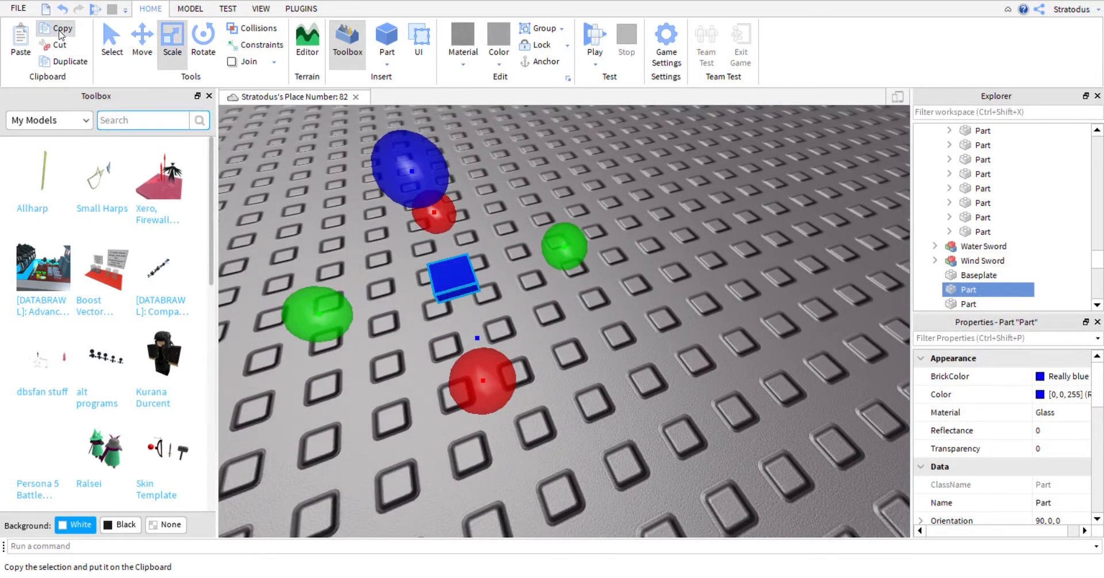
Paste a copy of the small blue block and place it directly beside the original
{"action": "left_click", "coordinate": [21, 40]}
{"action": "left_click_drag", "start_coordinate": [488, 356], "coordinate": [489, 358]}
{"action": "right_click_drag", "start_coordinate": [493, 375], "coordinate": [510, 316]}
{"action": "left_click_drag", "start_coordinate": [587, 283], "coordinate": [634, 308]}
{"action": "right_click_drag", "start_coordinate": [634, 309], "coordinate": [616, 288]}
{"action": "scroll", "coordinate": [617, 287], "scroll_direction": "up", "scroll_amount": 5}
{"action": "scroll", "coordinate": [616, 287], "scroll_direction": "down", "scroll_amount": 6}
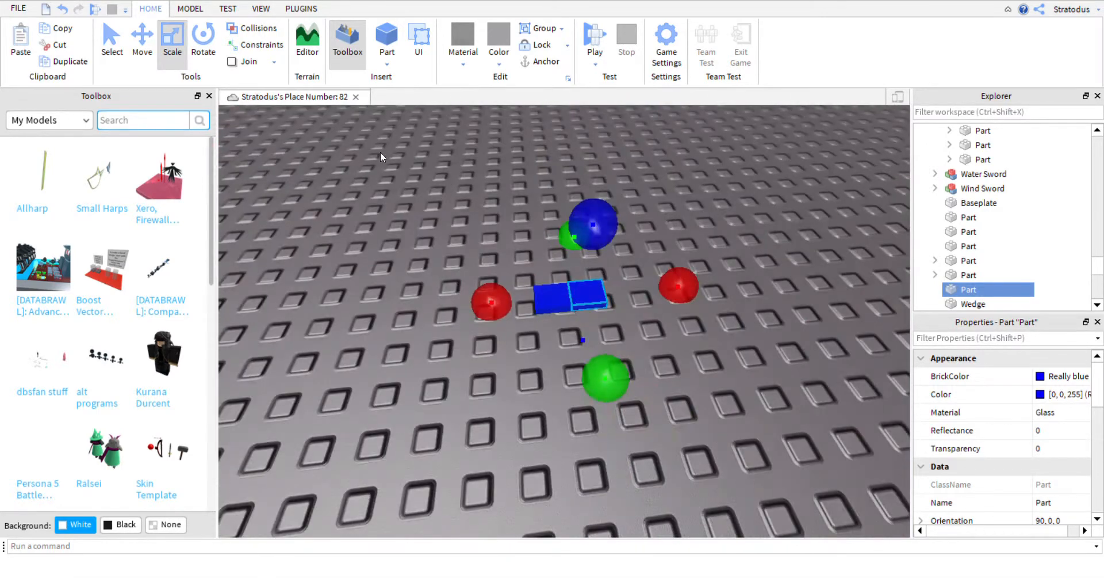
Rotate the copied blue block by about 15 degrees around the vertical axis
{"action": "left_click", "coordinate": [209, 58]}
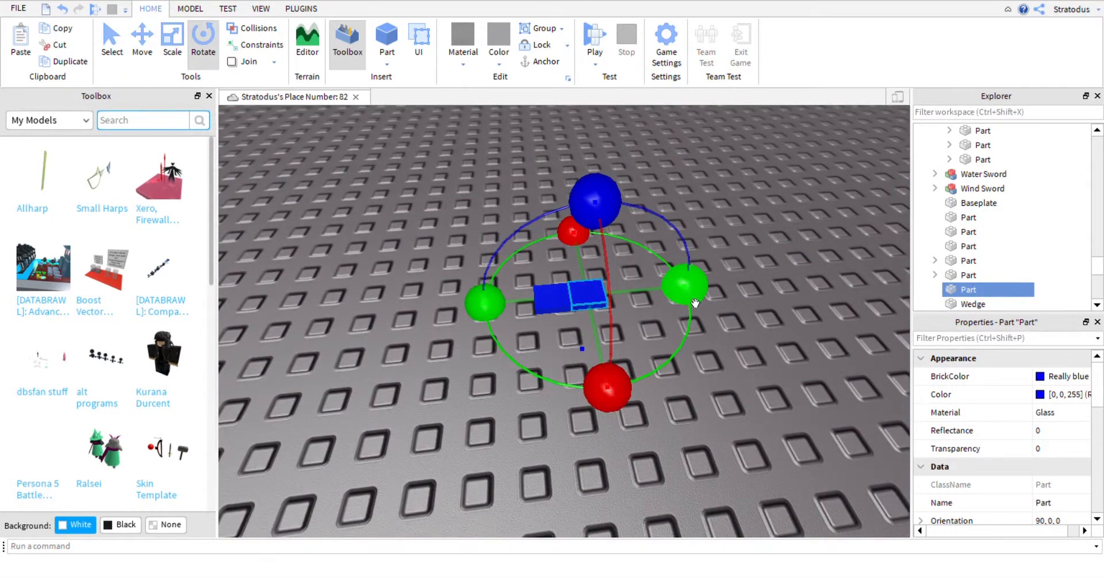
{"action": "left_click_drag", "start_coordinate": [695, 302], "coordinate": [698, 320]}
{"action": "scroll", "coordinate": [678, 288], "scroll_direction": "up", "scroll_amount": 5}
{"action": "right_click_drag", "start_coordinate": [678, 289], "coordinate": [614, 229]}
{"action": "scroll", "coordinate": [614, 229], "scroll_direction": "down", "scroll_amount": 5}
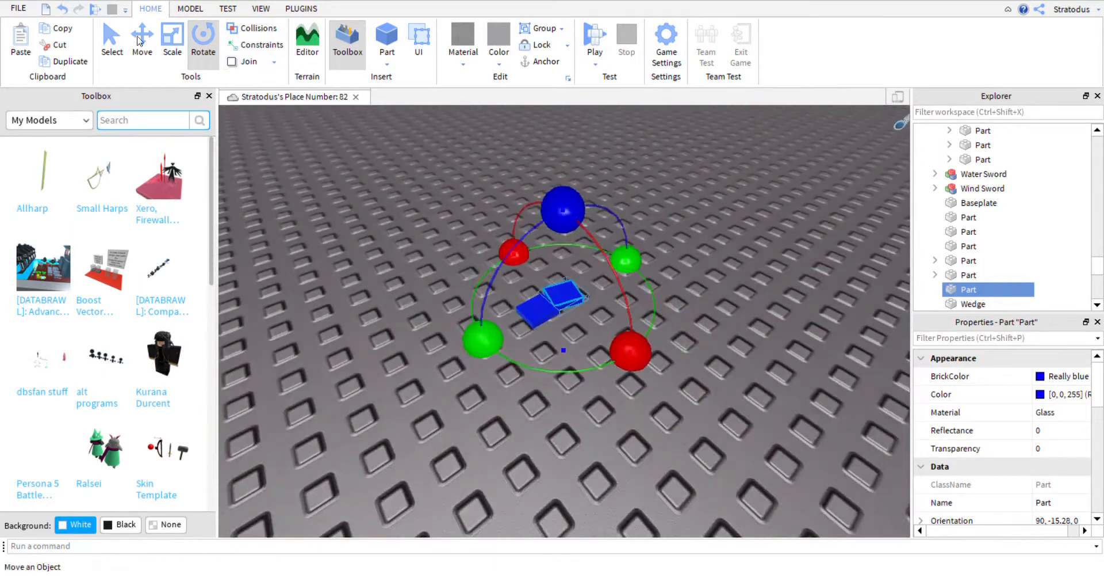
Move the rotated block against the first one so their edges join into a slight bend
{"action": "key", "text": "ctrl+2"}
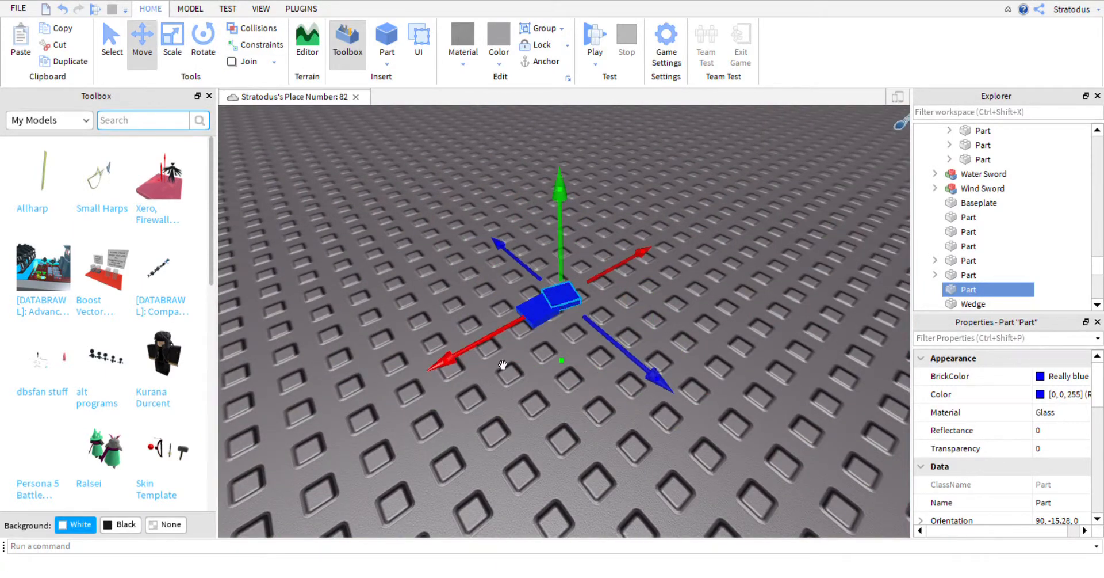
{"action": "scroll", "coordinate": [597, 328], "scroll_direction": "up", "scroll_amount": 4}
{"action": "right_click_drag", "start_coordinate": [596, 328], "coordinate": [557, 330]}
{"action": "left_click_drag", "start_coordinate": [554, 327], "coordinate": [560, 327]}
{"action": "left_click", "coordinate": [481, 231]}
{"action": "right_click_drag", "start_coordinate": [481, 231], "coordinate": [495, 373]}
{"action": "scroll", "coordinate": [523, 239], "scroll_direction": "down", "scroll_amount": 4}
{"action": "scroll", "coordinate": [495, 374], "scroll_direction": "up", "scroll_amount": 3}
{"action": "left_click", "coordinate": [496, 374]}
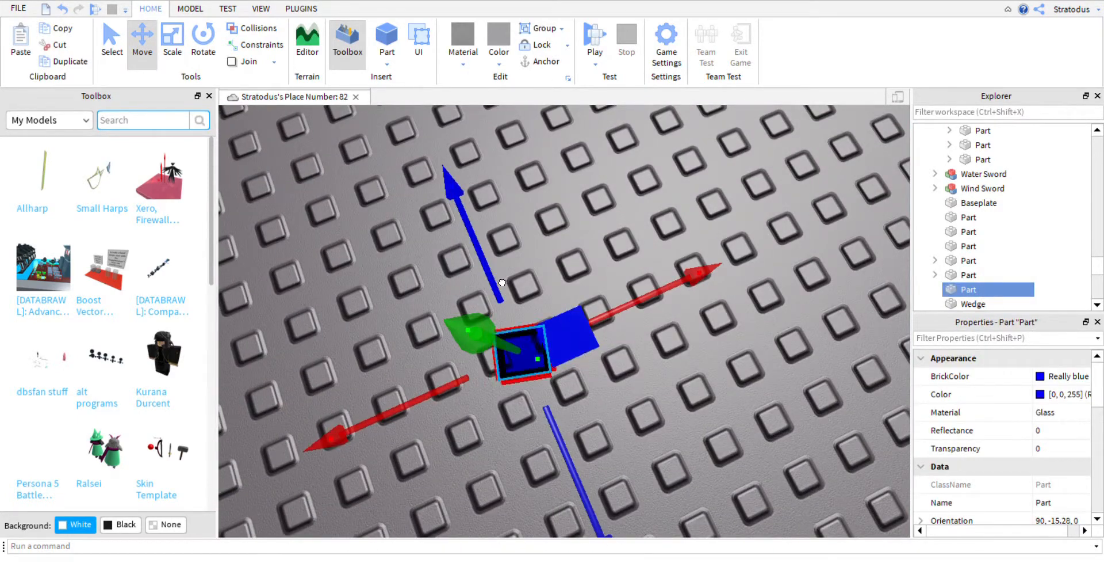
{"action": "left_click_drag", "start_coordinate": [663, 324], "coordinate": [671, 319]}
Select both joined blocks, paste a copy of the pair, and place it at the far end of the original pair
{"action": "left_click", "coordinate": [720, 378]}
{"action": "right_click_drag", "start_coordinate": [720, 379], "coordinate": [546, 240]}
{"action": "scroll", "coordinate": [535, 377], "scroll_direction": "down", "scroll_amount": 3}
{"action": "scroll", "coordinate": [616, 287], "scroll_direction": "up", "scroll_amount": 4}
{"action": "scroll", "coordinate": [616, 287], "scroll_direction": "down", "scroll_amount": 4}
{"action": "left_click_drag", "start_coordinate": [546, 240], "coordinate": [632, 311]}
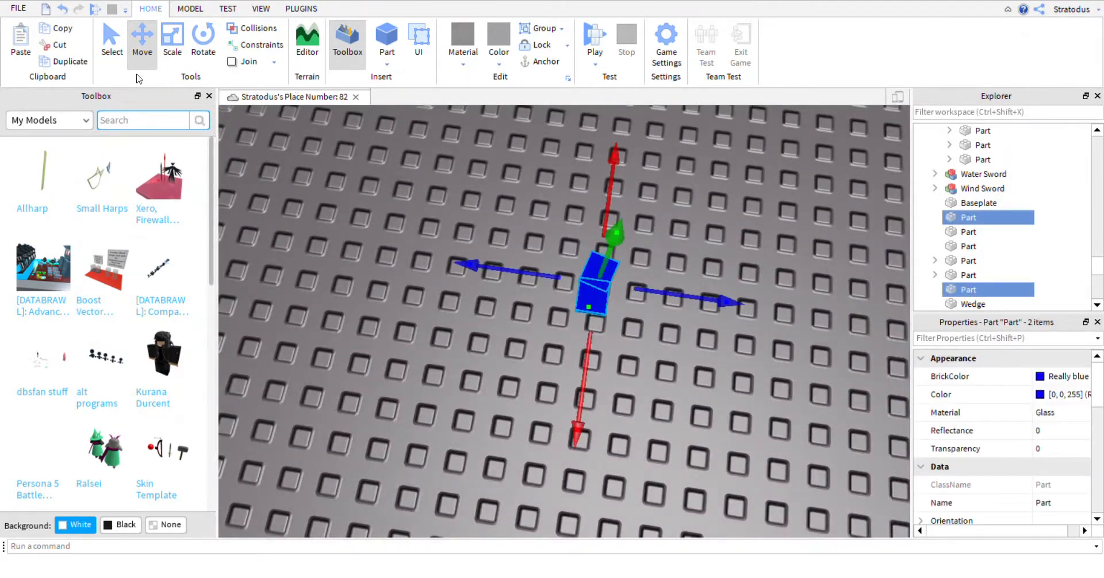
{"action": "left_click", "coordinate": [20, 41]}
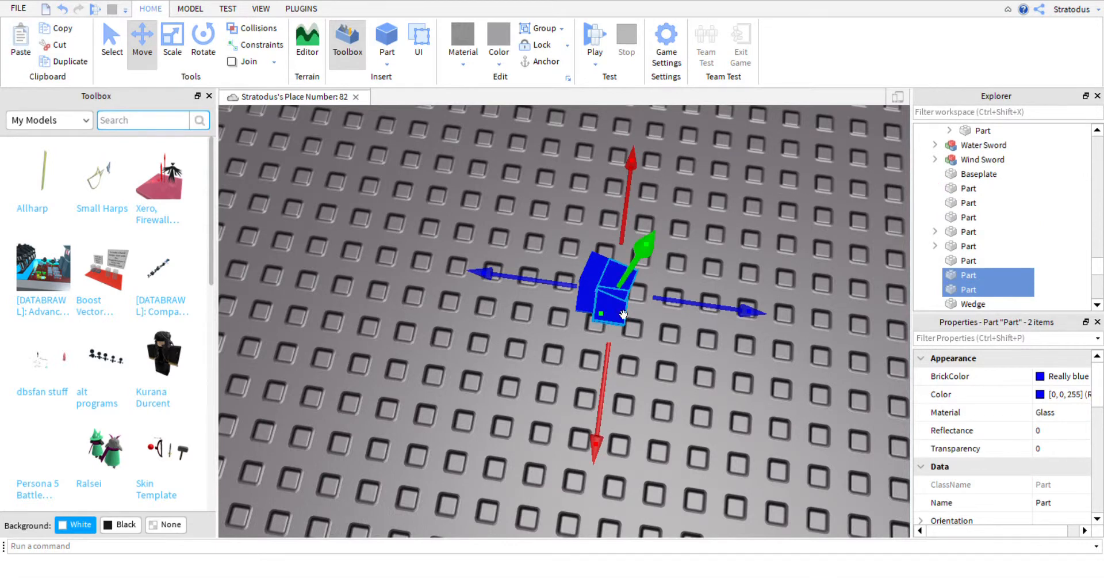
{"action": "left_click", "coordinate": [112, 46]}
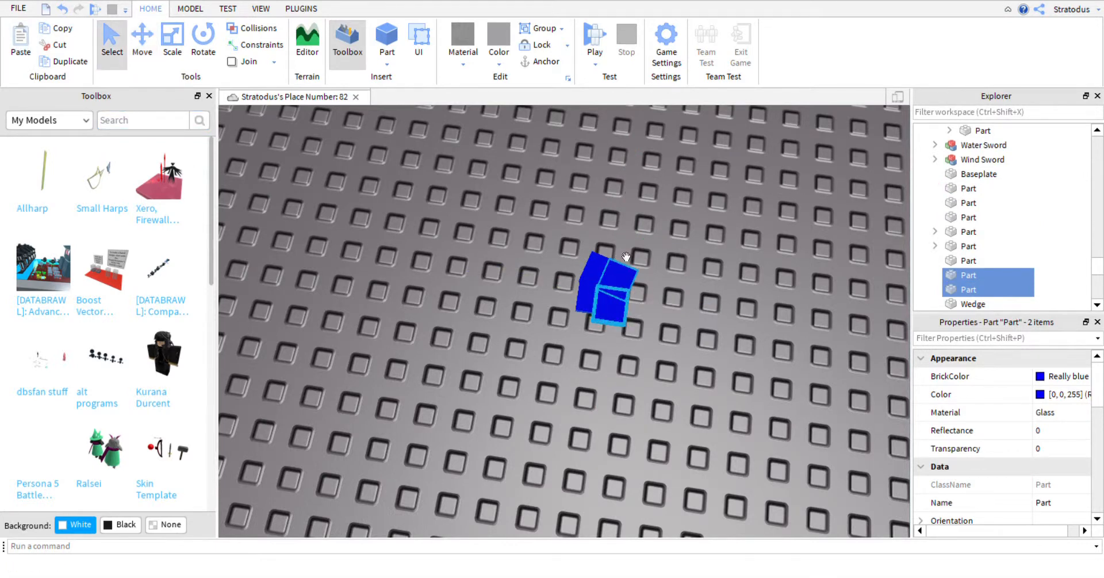
{"action": "left_click_drag", "start_coordinate": [626, 256], "coordinate": [638, 256]}
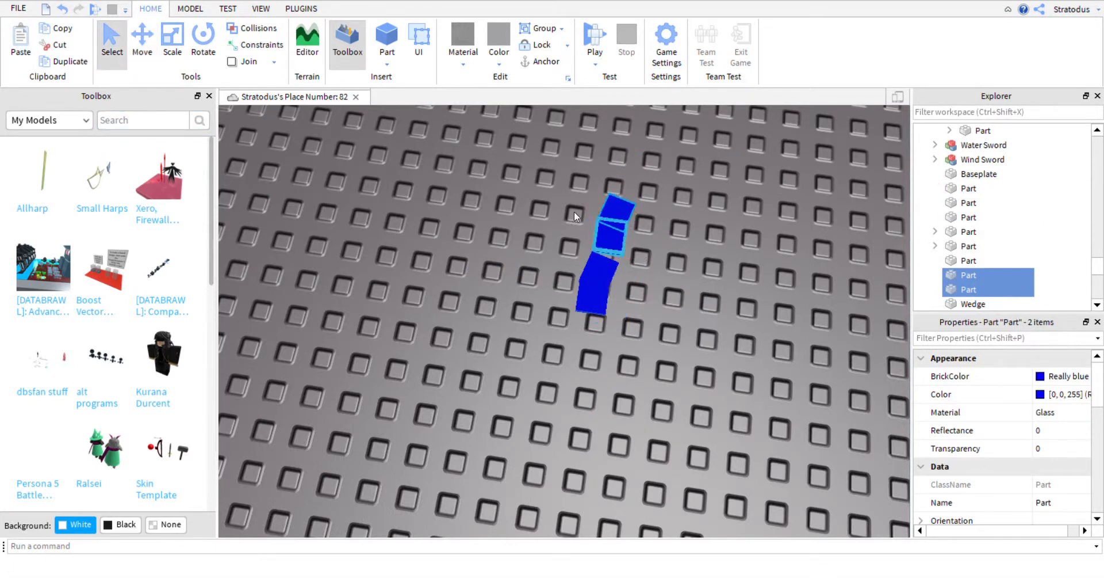
Rotate the copied pair to follow the bend and move it against the first pair to form a four-block curve
{"action": "left_click", "coordinate": [200, 40]}
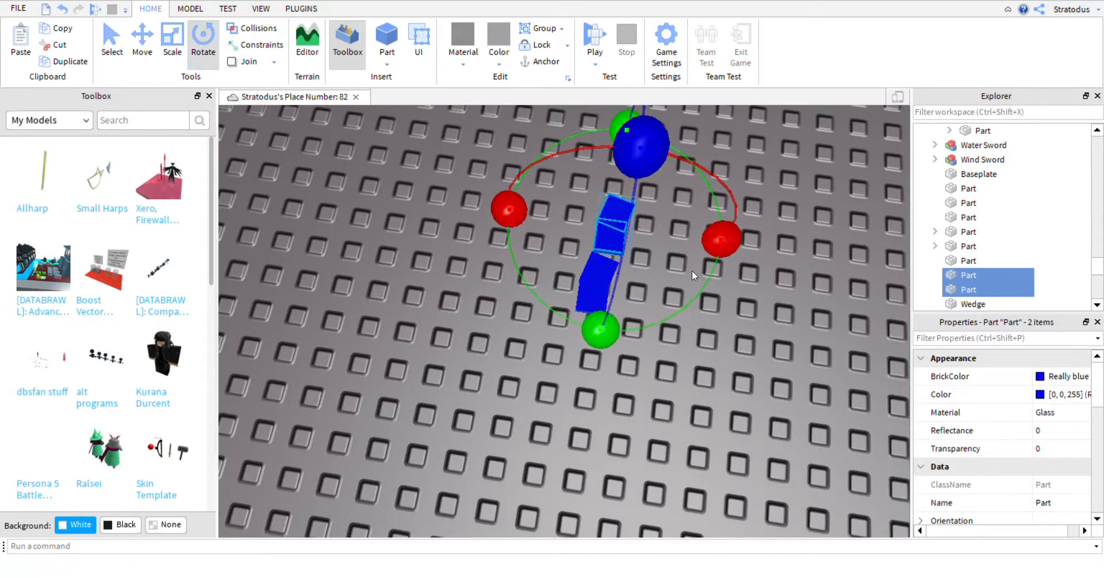
{"action": "left_click_drag", "start_coordinate": [740, 261], "coordinate": [737, 252]}
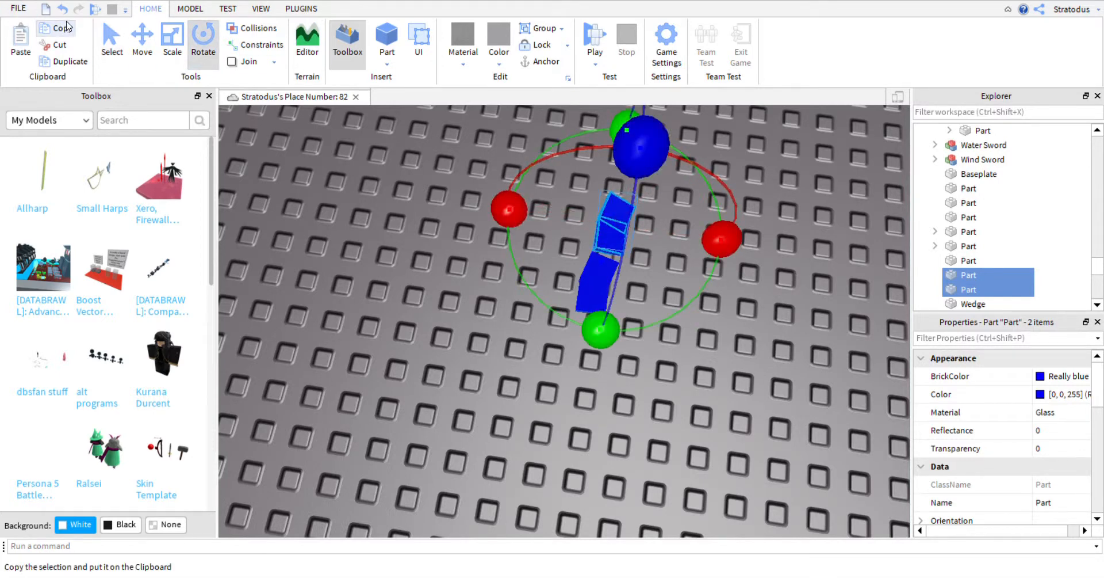
{"action": "left_click_drag", "start_coordinate": [586, 314], "coordinate": [578, 343]}
{"action": "left_click", "coordinate": [142, 36]}
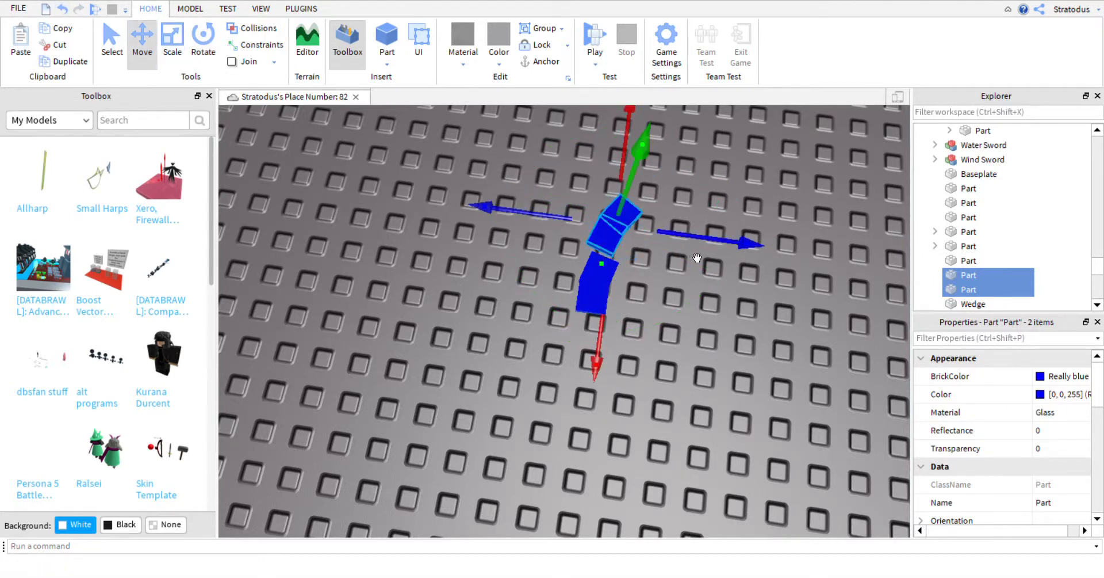
{"action": "left_click_drag", "start_coordinate": [636, 355], "coordinate": [634, 366]}
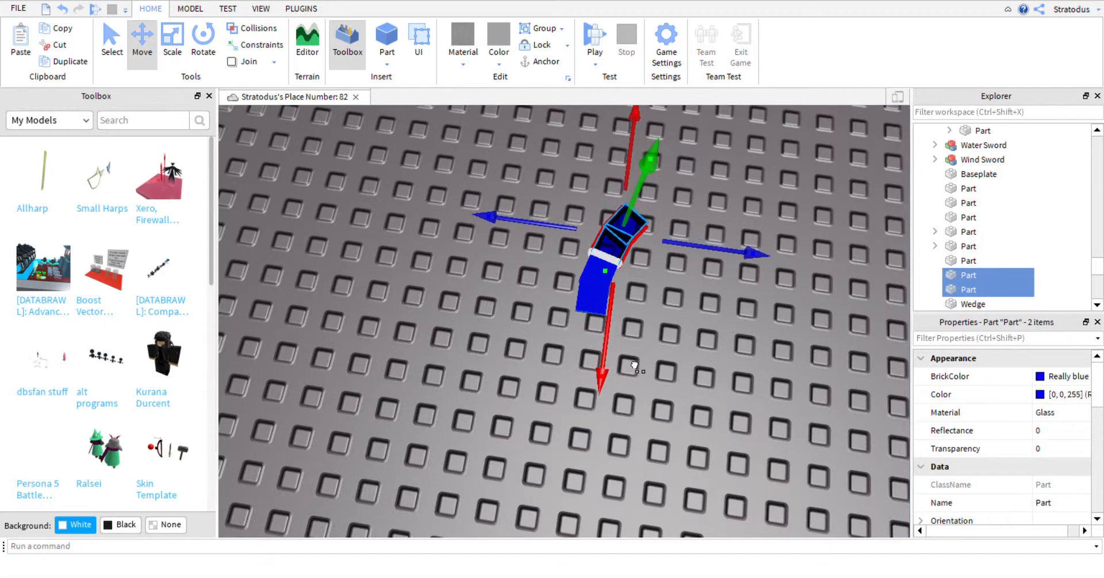
{"action": "left_click", "coordinate": [714, 323]}
{"action": "right_click_drag", "start_coordinate": [714, 323], "coordinate": [715, 313]}
{"action": "scroll", "coordinate": [714, 313], "scroll_direction": "down", "scroll_amount": 4}
{"action": "scroll", "coordinate": [714, 312], "scroll_direction": "up", "scroll_amount": 3}
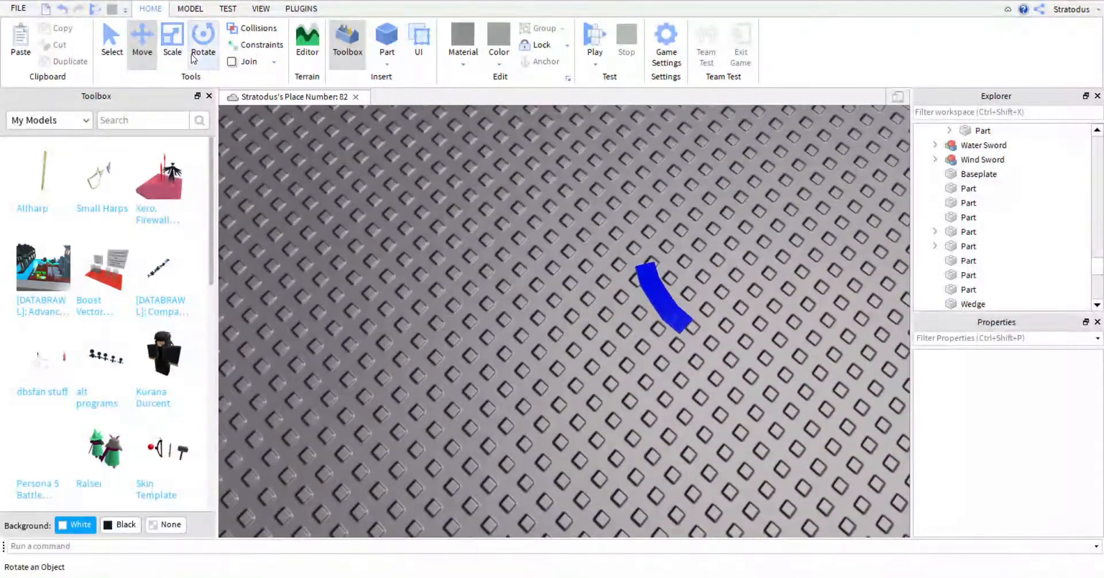
Copy the four-block curve, place the copy at its end, and rotate it to continue the bend
{"action": "left_click", "coordinate": [188, 9]}
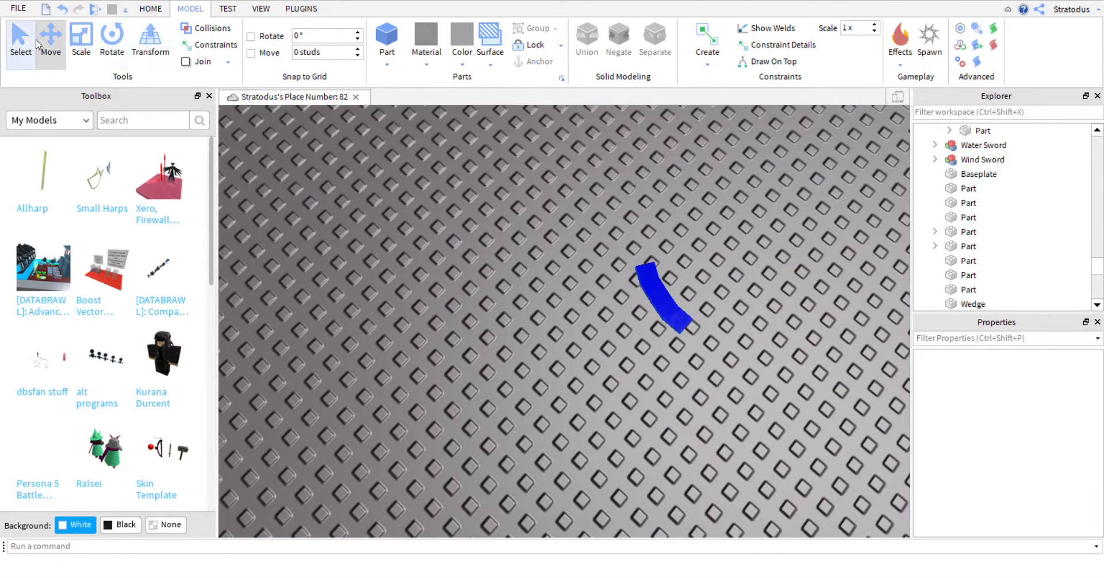
{"action": "left_click", "coordinate": [148, 6]}
{"action": "right_click_drag", "start_coordinate": [543, 198], "coordinate": [547, 199]}
{"action": "scroll", "coordinate": [544, 218], "scroll_direction": "up", "scroll_amount": 3}
{"action": "scroll", "coordinate": [546, 235], "scroll_direction": "down", "scroll_amount": 3}
{"action": "left_click_drag", "start_coordinate": [436, 195], "coordinate": [561, 254]}
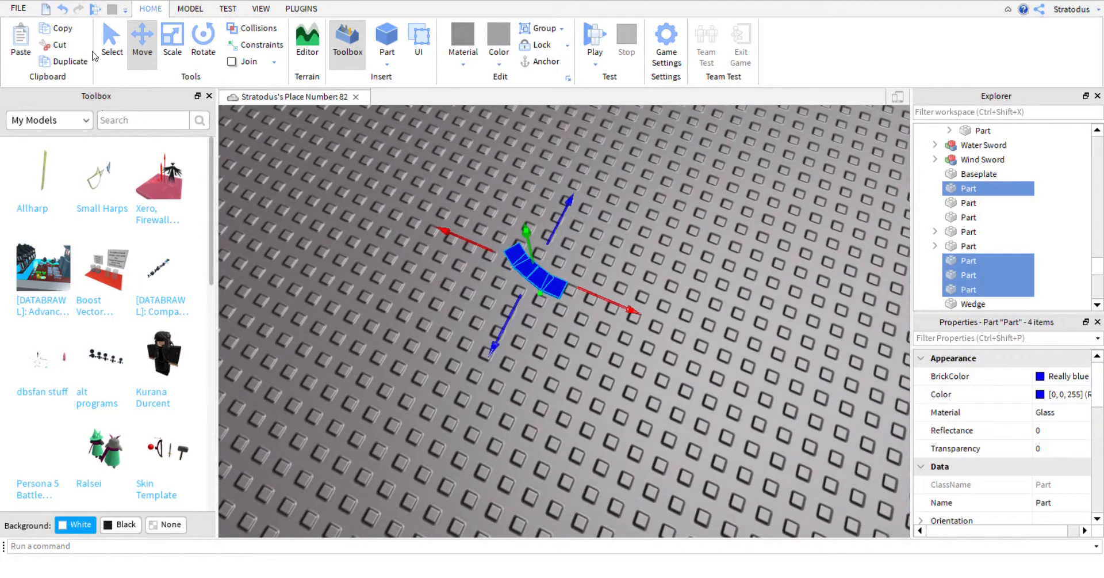
{"action": "left_click", "coordinate": [20, 46]}
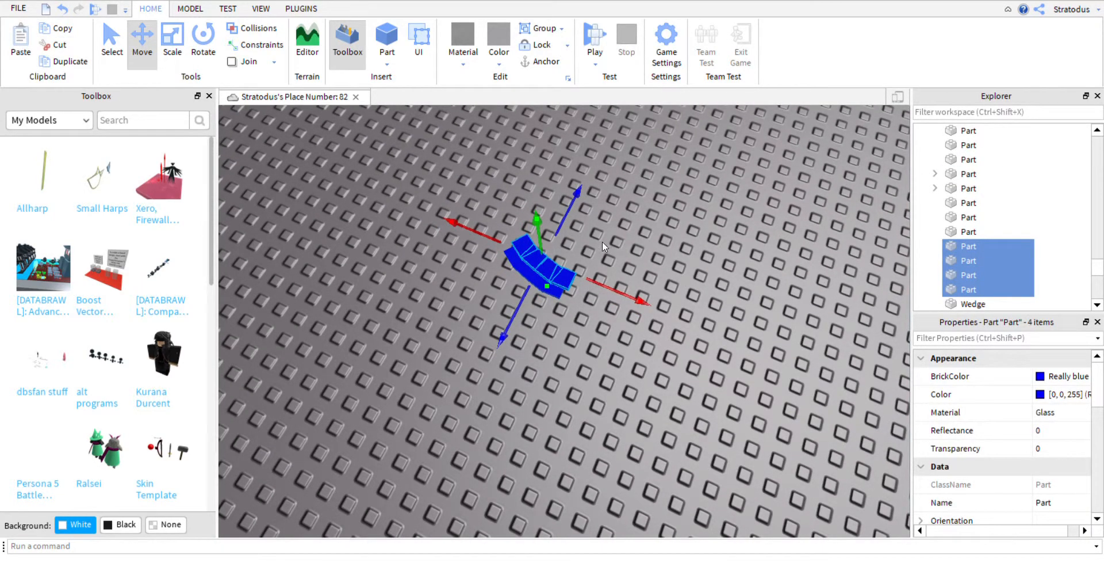
{"action": "left_click_drag", "start_coordinate": [559, 278], "coordinate": [520, 261]}
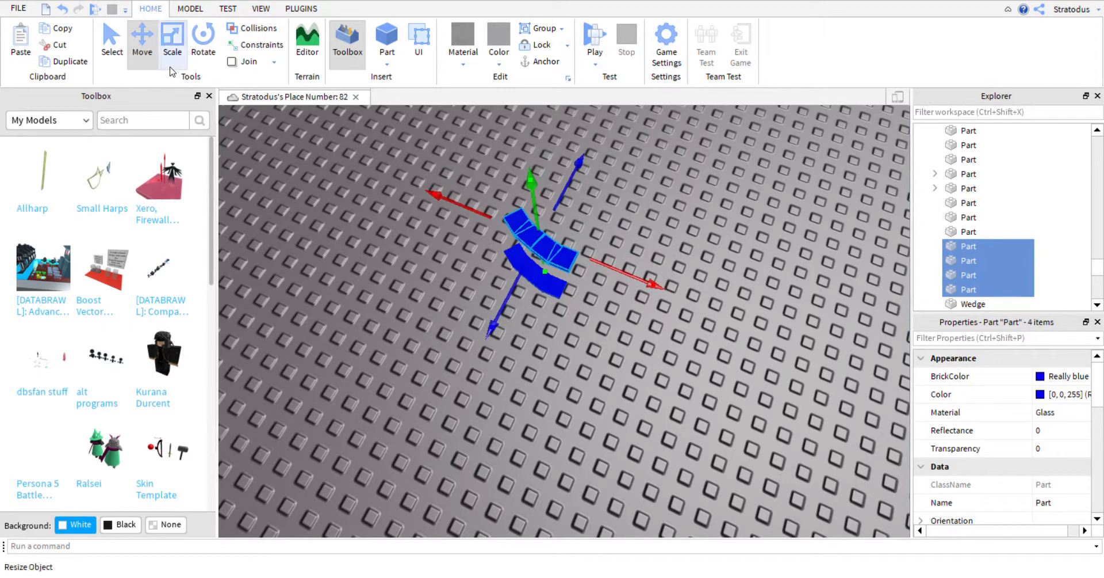
{"action": "key", "text": "ctrl+1"}
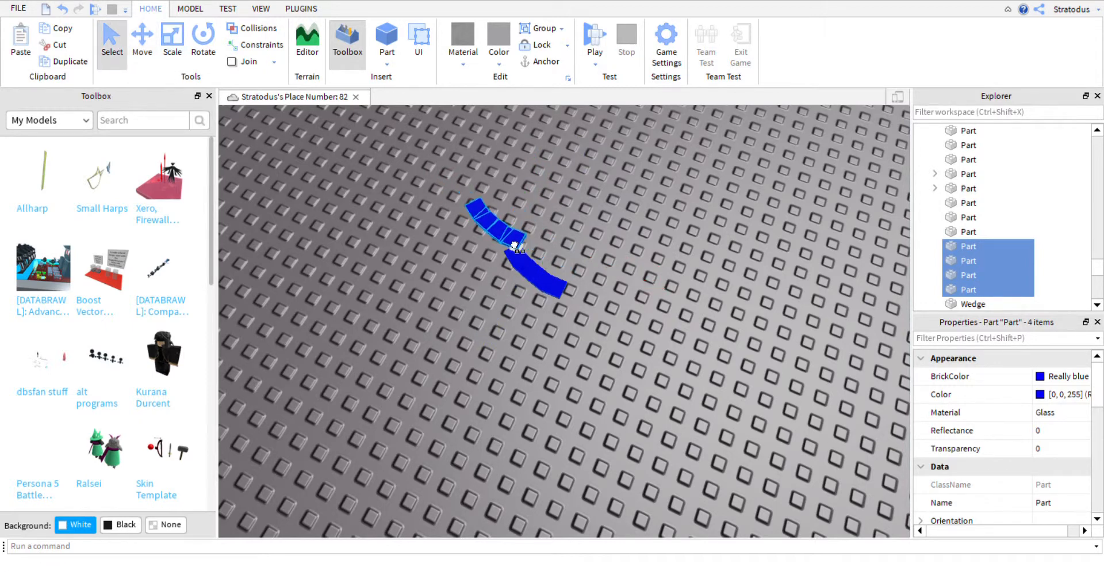
{"action": "left_click", "coordinate": [198, 45]}
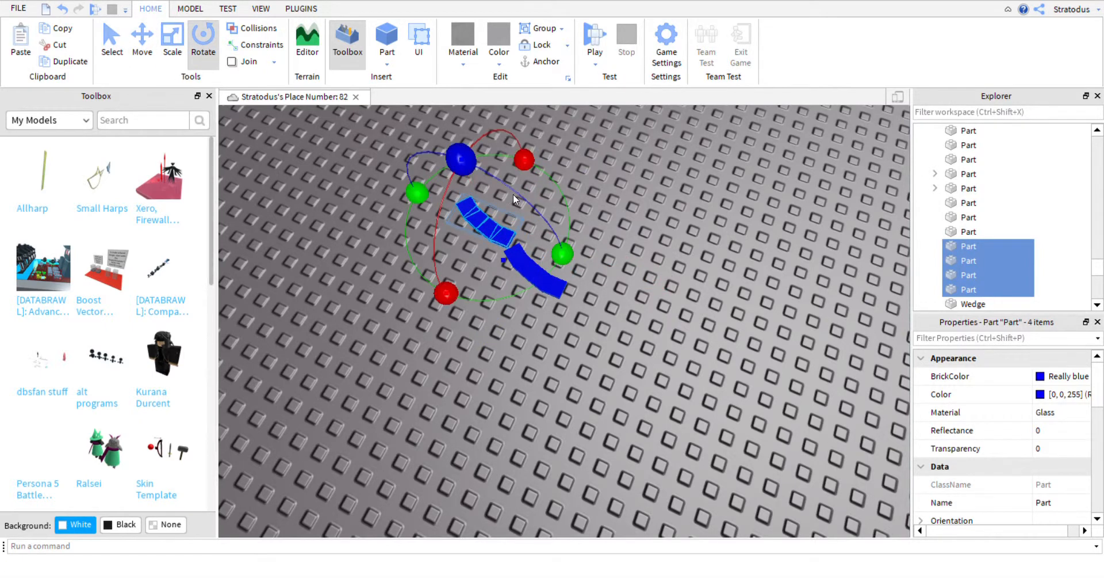
{"action": "left_click_drag", "start_coordinate": [562, 254], "coordinate": [524, 299]}
Delete all the blue blocks of both curved segments
{"action": "left_click", "coordinate": [639, 246]}
{"action": "key", "text": "s"}
{"action": "key", "text": "d"}
{"action": "key", "text": "a"}
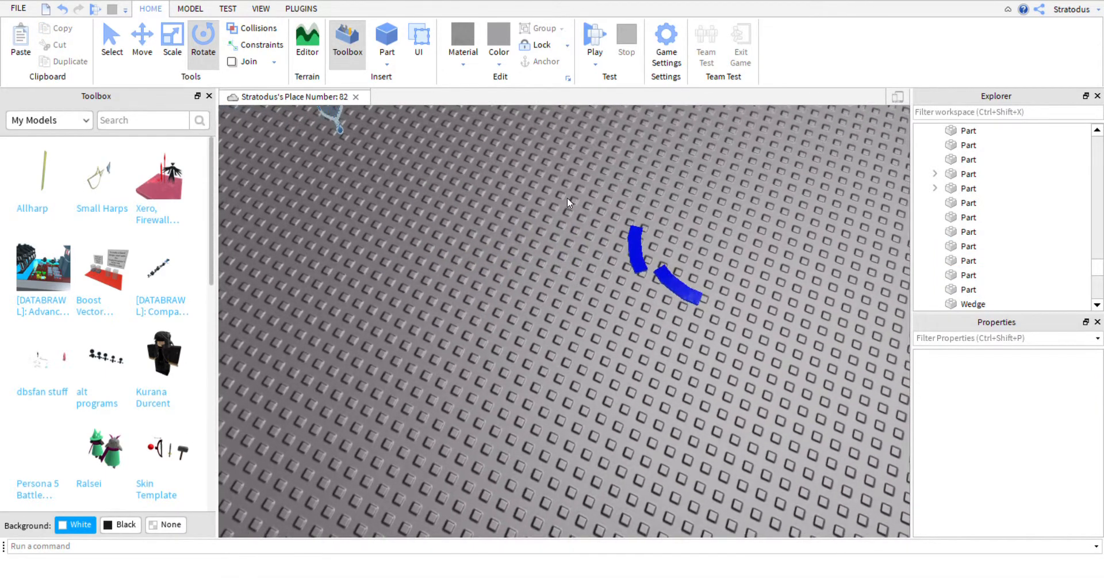
{"action": "key", "text": "Delete"}
Examine the curved frame and strings of the small gold harp up close
{"action": "right_click_drag", "start_coordinate": [488, 277], "coordinate": [507, 295]}
{"action": "key", "text": "w"}
{"action": "key", "text": "w"}
{"action": "key", "text": "w"}
{"action": "key", "text": "w"}
{"action": "key", "text": "w"}
{"action": "key", "text": "w"}
{"action": "key", "text": "w"}
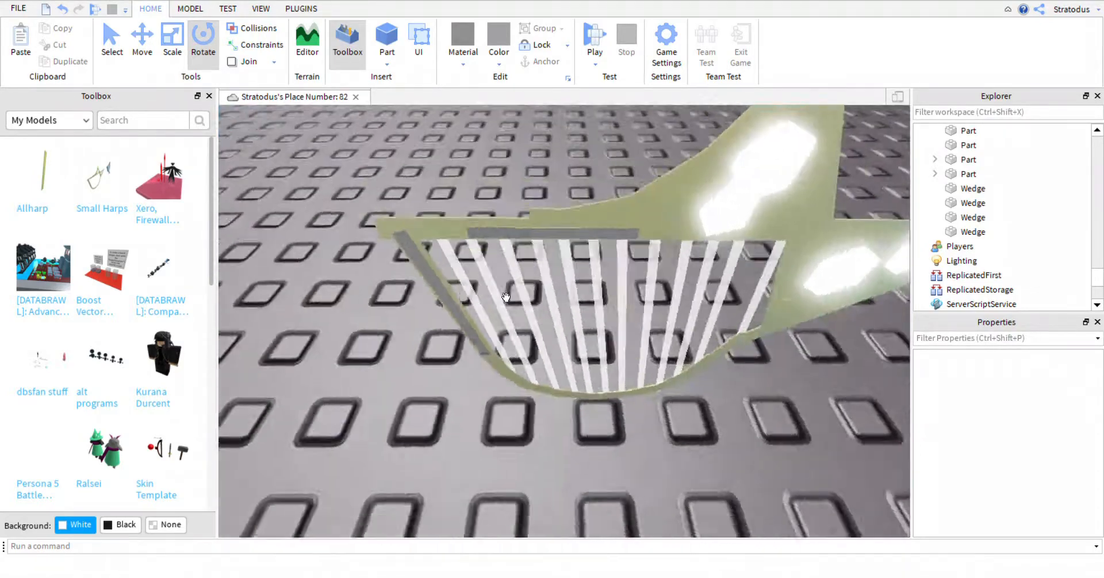
{"action": "scroll", "coordinate": [506, 293], "scroll_direction": "down", "scroll_amount": 8}
Insert a block part and place it on the baseplate away from the harps
{"action": "left_click", "coordinate": [391, 68]}
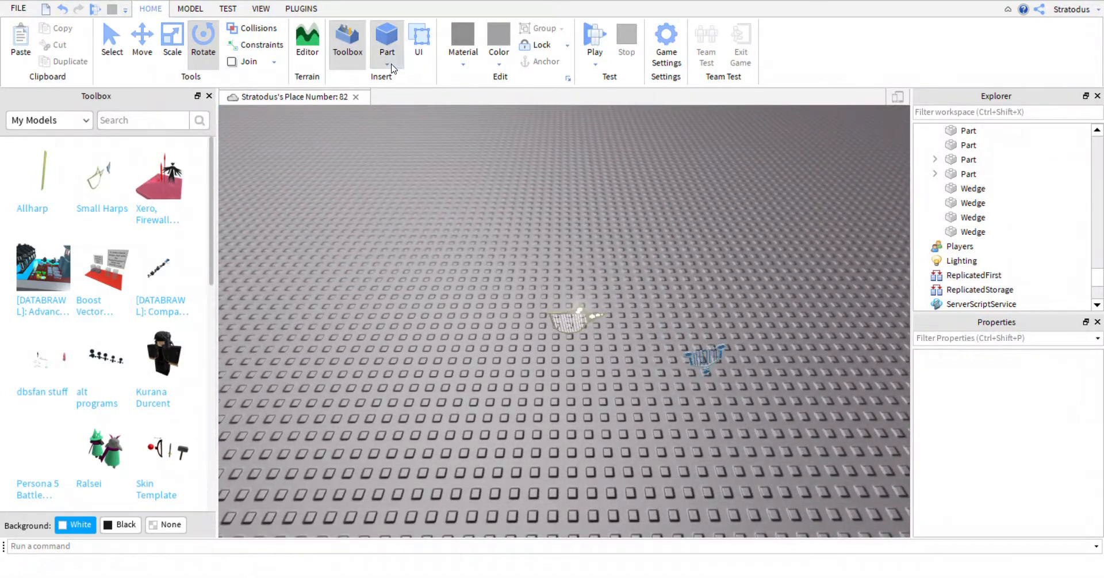
{"action": "left_click", "coordinate": [388, 84]}
{"action": "key", "text": "a"}
{"action": "left_click_drag", "start_coordinate": [566, 280], "coordinate": [408, 321]}
Insert a cylinder part, place it next to the gray block, and rotate it upright
{"action": "key", "text": "w"}
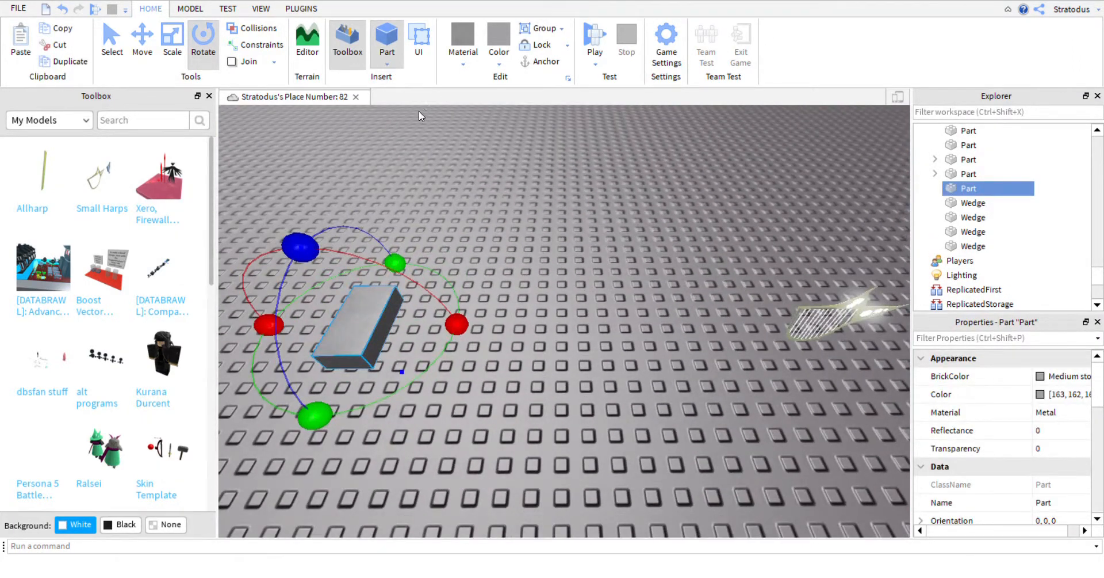
{"action": "left_click", "coordinate": [415, 130]}
{"action": "key", "text": "w"}
{"action": "left_click_drag", "start_coordinate": [566, 349], "coordinate": [491, 270]}
{"action": "key", "text": "r"}
{"action": "key", "text": "t"}
{"action": "key", "text": "s"}
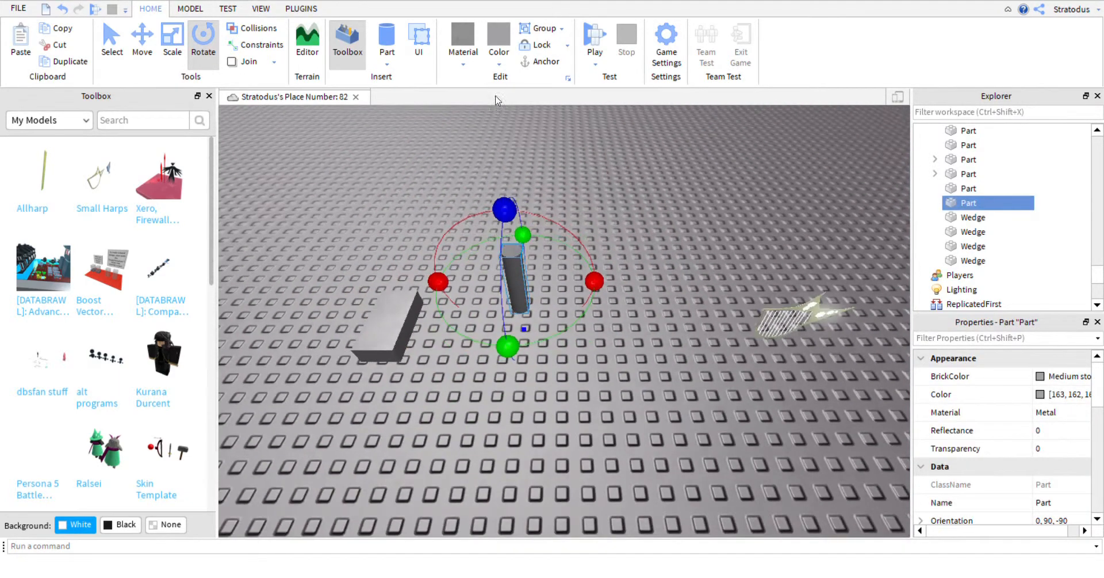
{"action": "key", "text": "w"}
{"action": "key", "text": "s"}
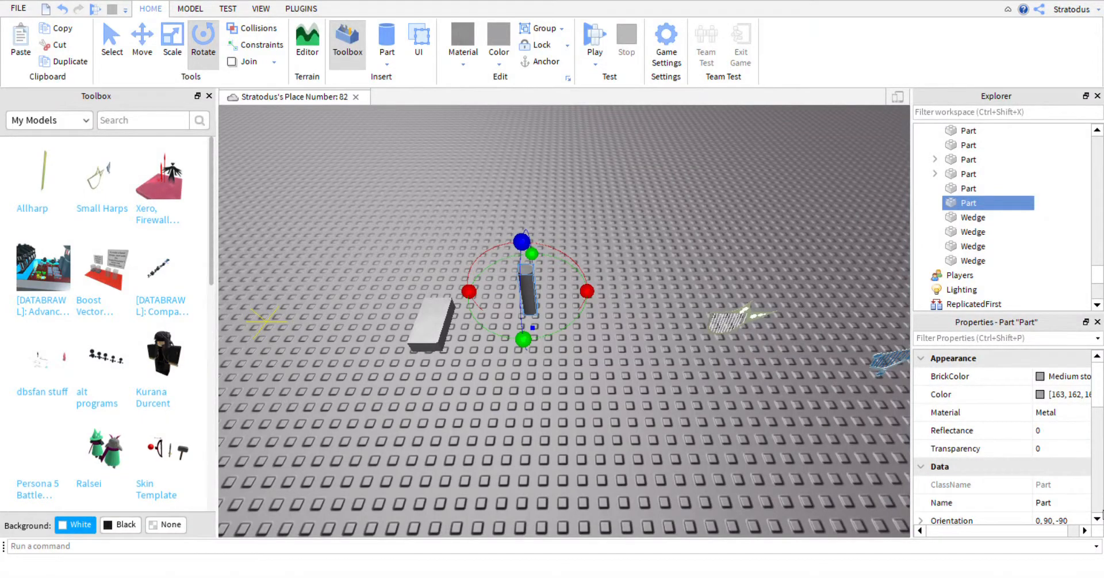
{"action": "left_click", "coordinate": [765, 309]}
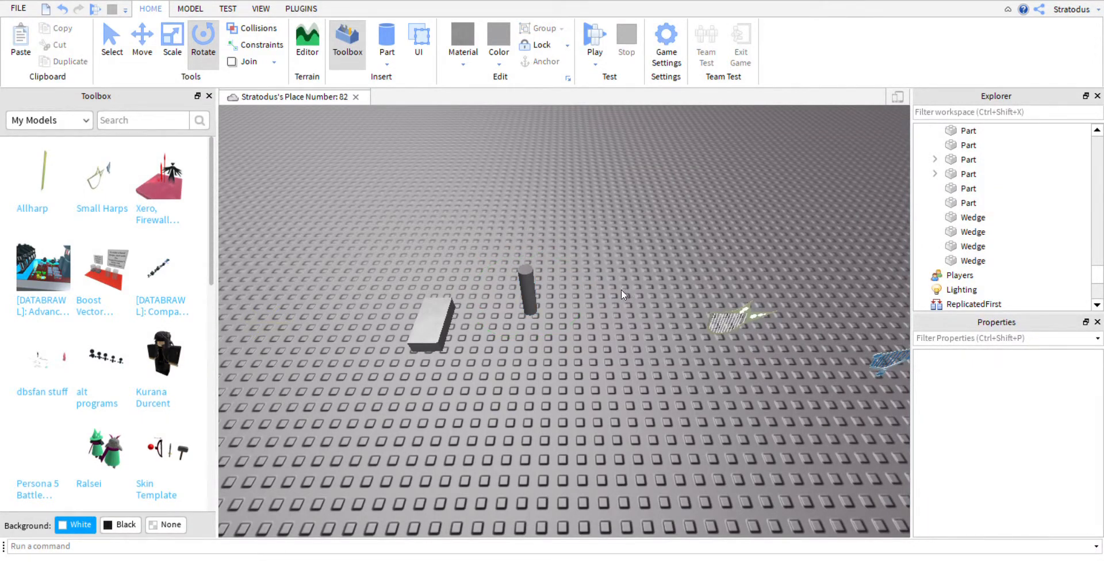
Flatten the upright cylinder and widen it evenly into a broad, low disc
{"action": "key", "text": "w"}
{"action": "left_click", "coordinate": [497, 268]}
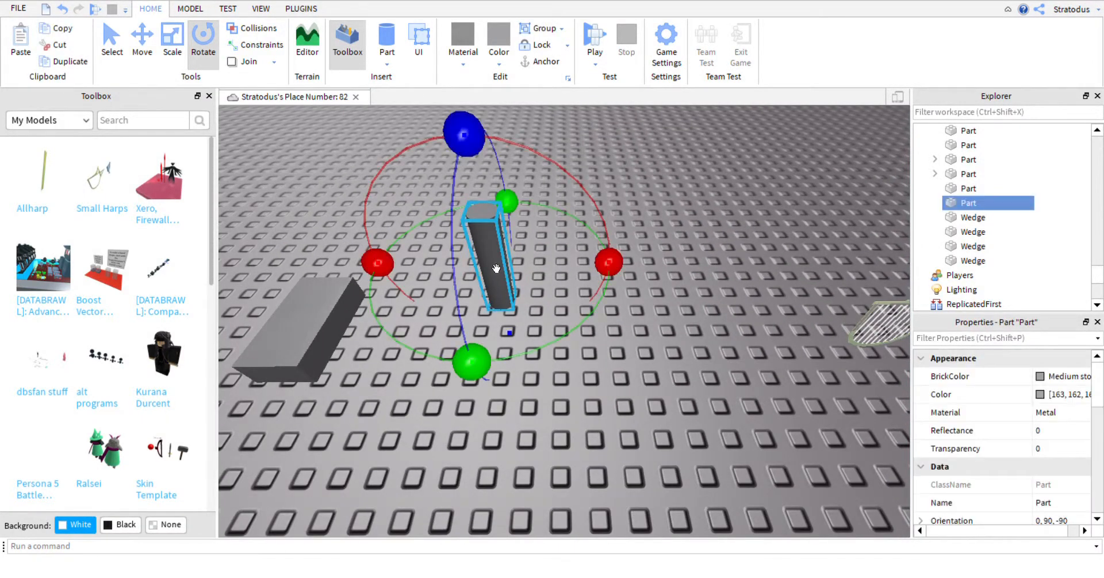
{"action": "left_click", "coordinate": [171, 57]}
{"action": "left_click_drag", "start_coordinate": [466, 139], "coordinate": [493, 257]}
{"action": "left_click_drag", "start_coordinate": [565, 298], "coordinate": [617, 298]}
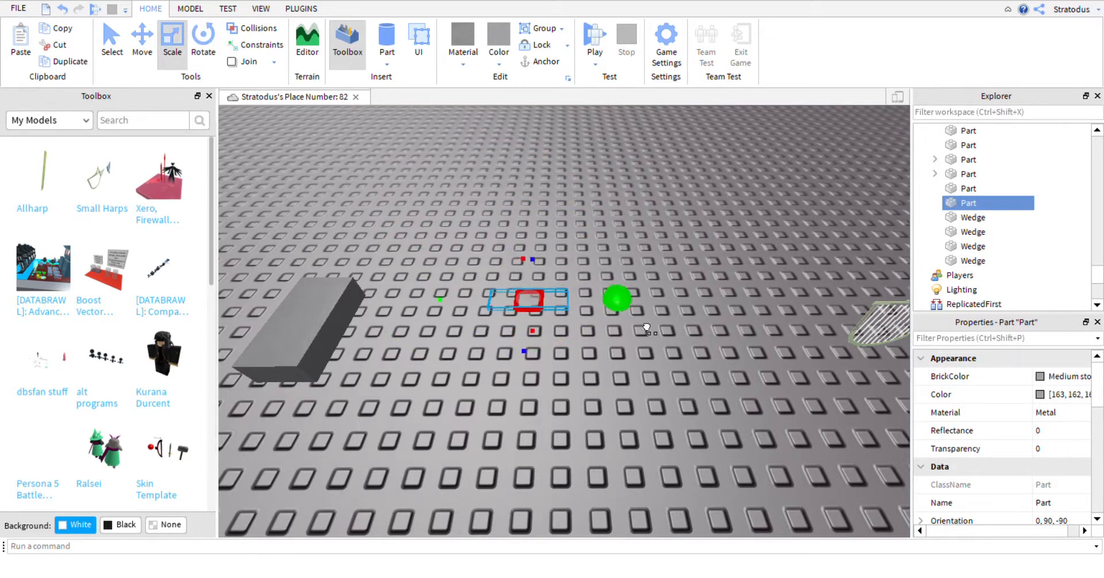
{"action": "left_click_drag", "start_coordinate": [576, 347], "coordinate": [615, 483]}
{"action": "left_click_drag", "start_coordinate": [709, 343], "coordinate": [832, 340]}
{"action": "left_click_drag", "start_coordinate": [655, 465], "coordinate": [656, 506]}
{"action": "key", "text": "s"}
{"action": "key", "text": "d"}
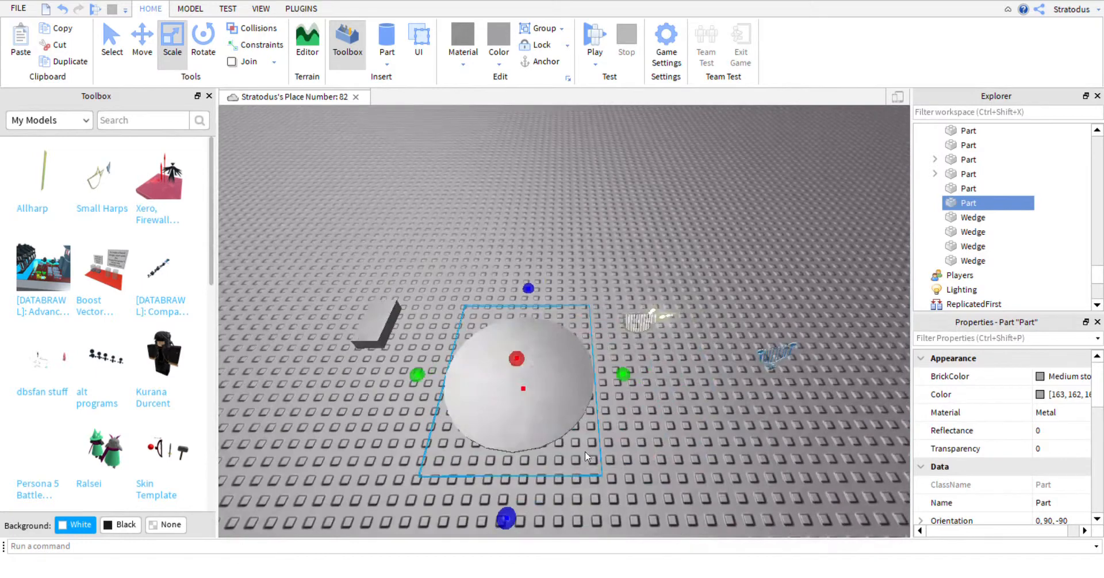
Raise the height of the broad disc so it becomes a thick, wide cylinder
{"action": "left_click_drag", "start_coordinate": [517, 358], "coordinate": [493, 254]}
{"action": "key", "text": "w"}
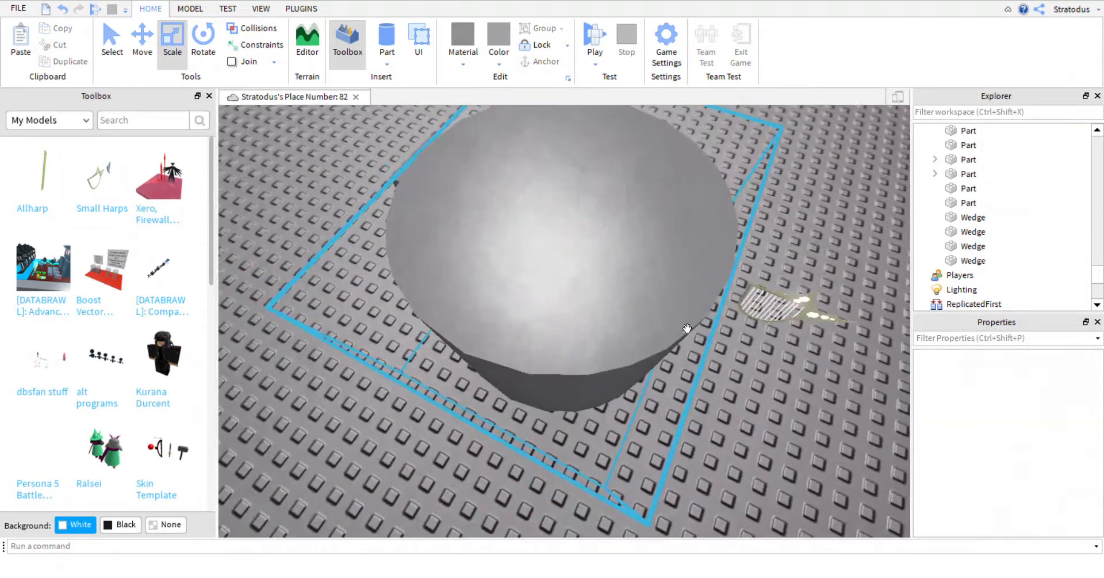
{"action": "key", "text": "s"}
{"action": "key", "text": "w"}
{"action": "right_click_drag", "start_coordinate": [480, 294], "coordinate": [498, 60]}
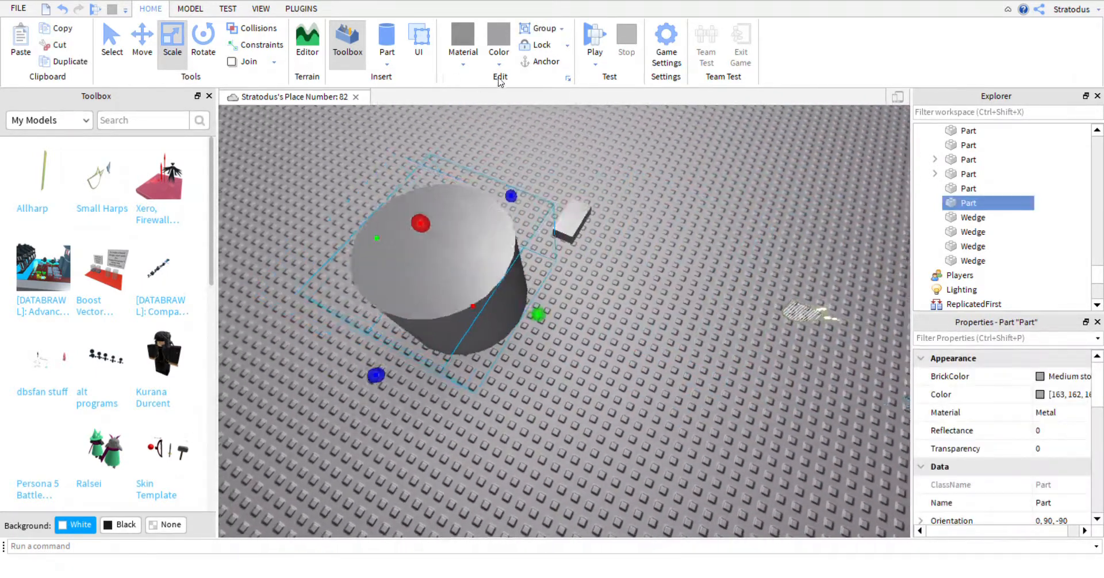
Color the wide cylinder Institutional white with the Marble material and stretch it taller
{"action": "left_click", "coordinate": [726, 316]}
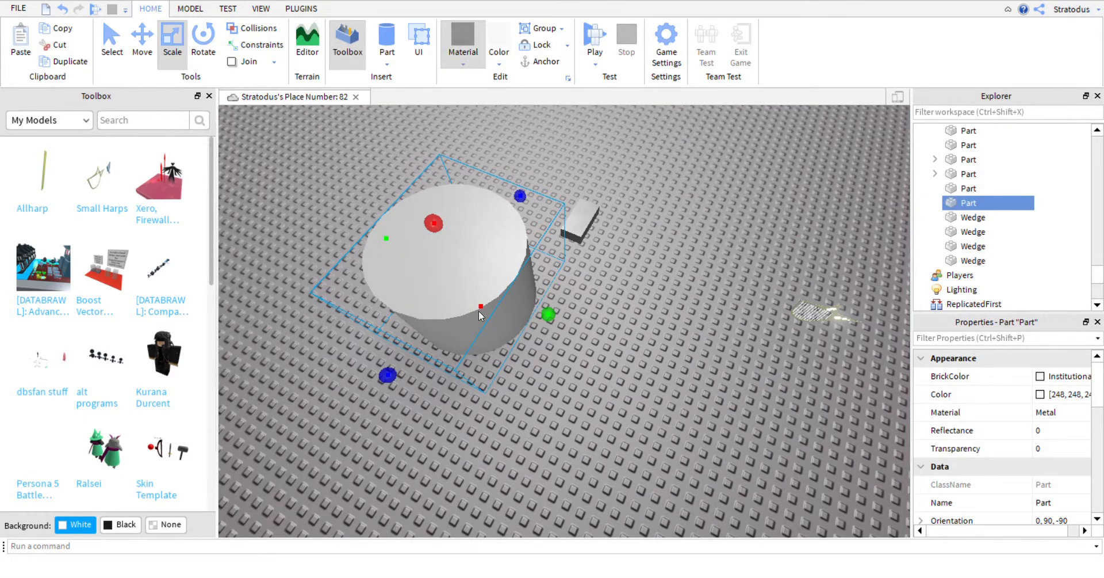
{"action": "left_click", "coordinate": [706, 375]}
{"action": "right_click_drag", "start_coordinate": [706, 375], "coordinate": [707, 375]}
{"action": "key", "text": "w"}
{"action": "key", "text": "w"}
{"action": "left_click", "coordinate": [568, 317]}
{"action": "left_click", "coordinate": [547, 270]}
{"action": "left_click", "coordinate": [560, 277]}
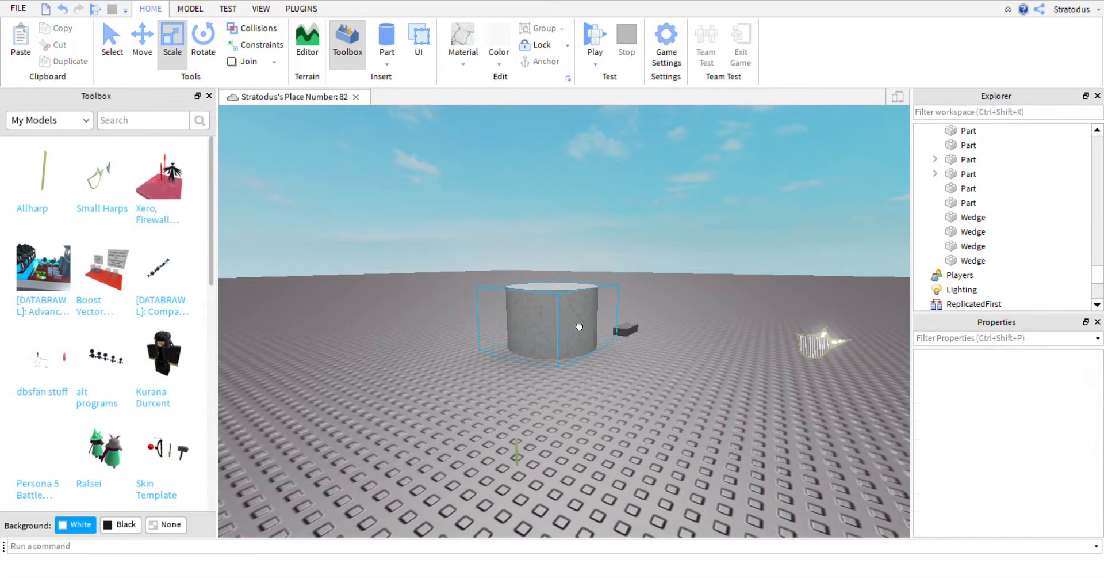
{"action": "left_click_drag", "start_coordinate": [560, 276], "coordinate": [512, 124]}
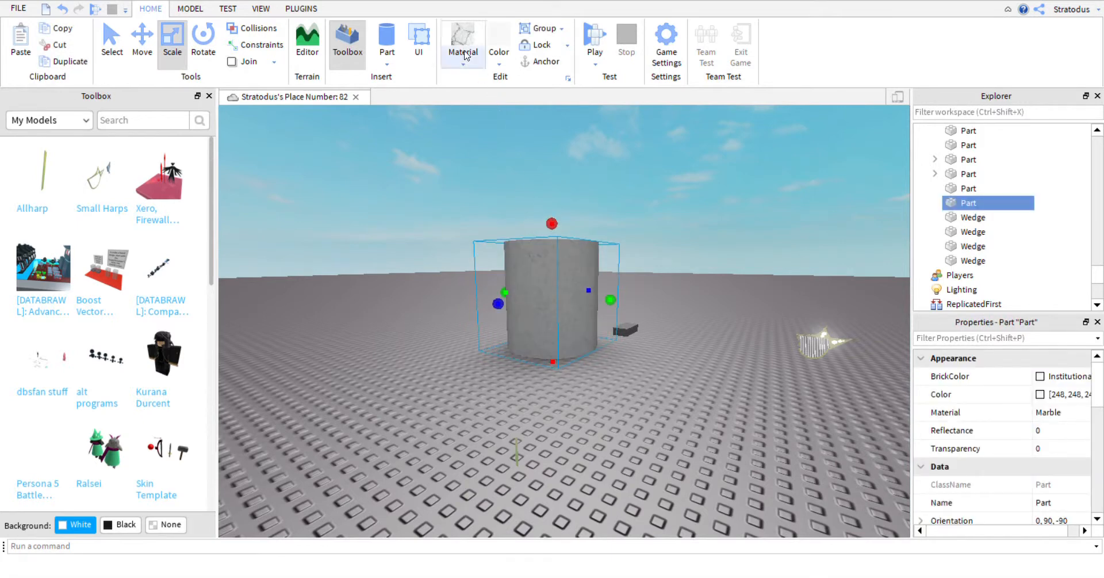
Give the wide cylinder a Pastel Blue Glass finish with a transparency of 0.55
{"action": "left_click", "coordinate": [480, 257]}
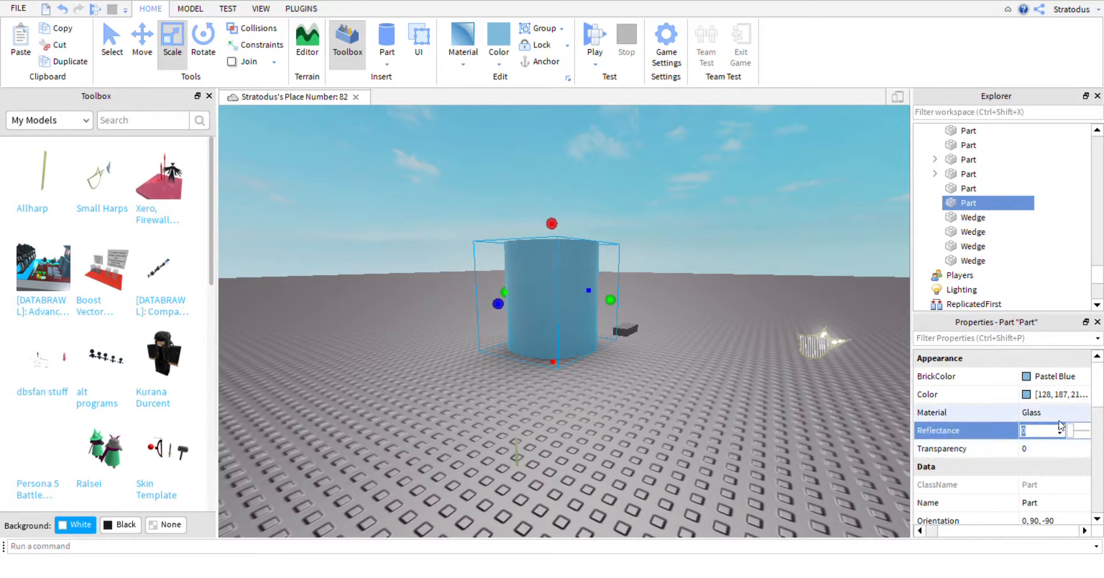
{"action": "left_click", "coordinate": [1073, 449]}
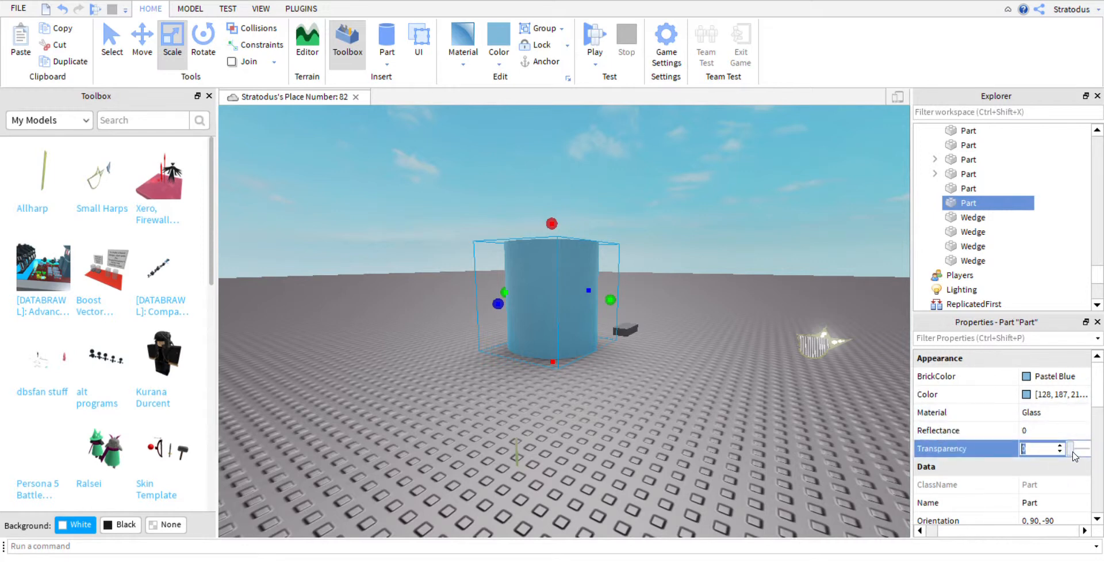
{"action": "left_click_drag", "start_coordinate": [1068, 453], "coordinate": [1074, 454]}
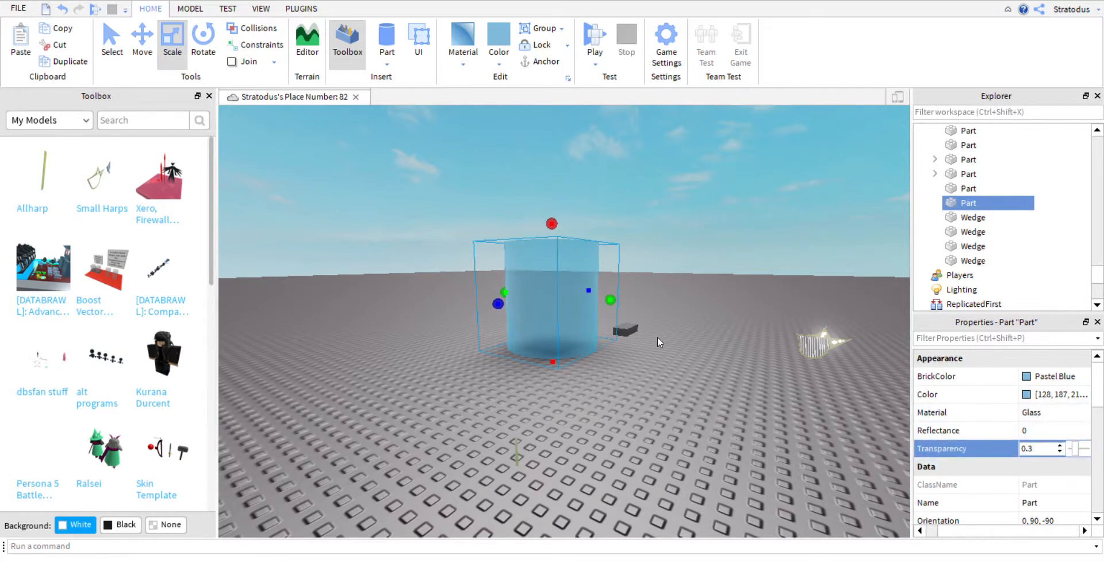
{"action": "left_click_drag", "start_coordinate": [1079, 449], "coordinate": [1075, 449]}
{"action": "scroll", "coordinate": [696, 242], "scroll_direction": "up", "scroll_amount": 5}
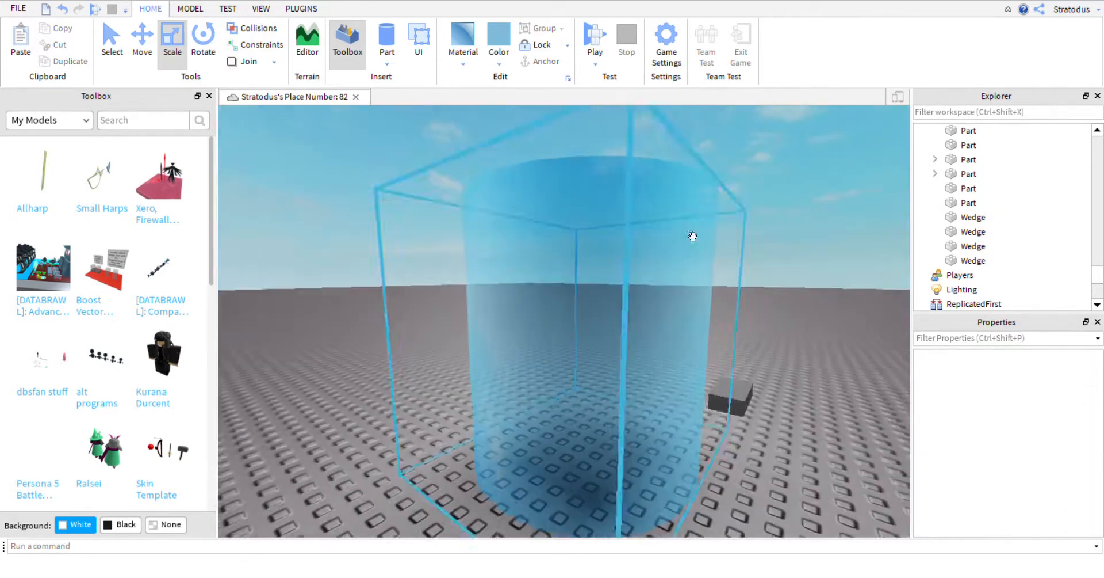
{"action": "scroll", "coordinate": [582, 335], "scroll_direction": "down", "scroll_amount": 2}
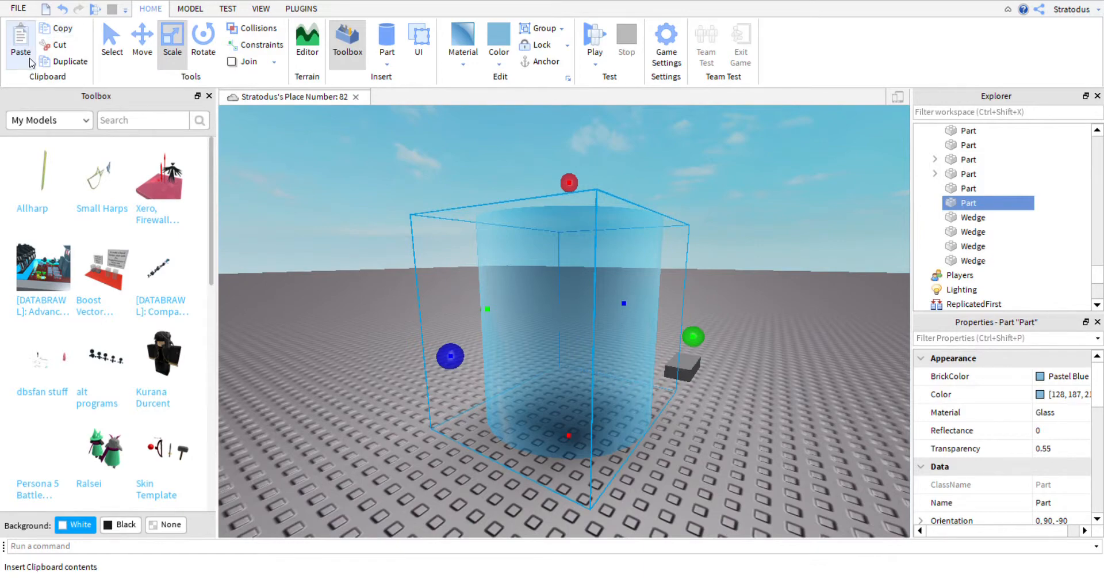
Paste a copy of the glass cylinder on top of the original
{"action": "left_click", "coordinate": [12, 52]}
{"action": "key", "text": "e"}
{"action": "right_click_drag", "start_coordinate": [316, 222], "coordinate": [316, 248]}
Narrow the upper glass cylinder on all sides into a thin column
{"action": "left_click_drag", "start_coordinate": [589, 387], "coordinate": [273, 368]}
{"action": "key", "text": "a"}
{"action": "scroll", "coordinate": [489, 384], "scroll_direction": "up", "scroll_amount": 2}
{"action": "left_click_drag", "start_coordinate": [501, 385], "coordinate": [393, 440]}
{"action": "left_click", "coordinate": [424, 303]}
{"action": "left_click_drag", "start_coordinate": [309, 422], "coordinate": [493, 443]}
{"action": "right_click_drag", "start_coordinate": [493, 444], "coordinate": [525, 414]}
{"action": "left_click_drag", "start_coordinate": [493, 443], "coordinate": [547, 246]}
{"action": "right_click_drag", "start_coordinate": [557, 232], "coordinate": [547, 246]}
{"action": "left_click_drag", "start_coordinate": [547, 246], "coordinate": [609, 298]}
{"action": "right_click_drag", "start_coordinate": [547, 246], "coordinate": [609, 298]}
{"action": "scroll", "coordinate": [609, 299], "scroll_direction": "down", "scroll_amount": 5}
{"action": "left_click_drag", "start_coordinate": [609, 299], "coordinate": [609, 293]}
{"action": "scroll", "coordinate": [609, 293], "scroll_direction": "up", "scroll_amount": 8}
{"action": "right_click_drag", "start_coordinate": [608, 294], "coordinate": [610, 293]}
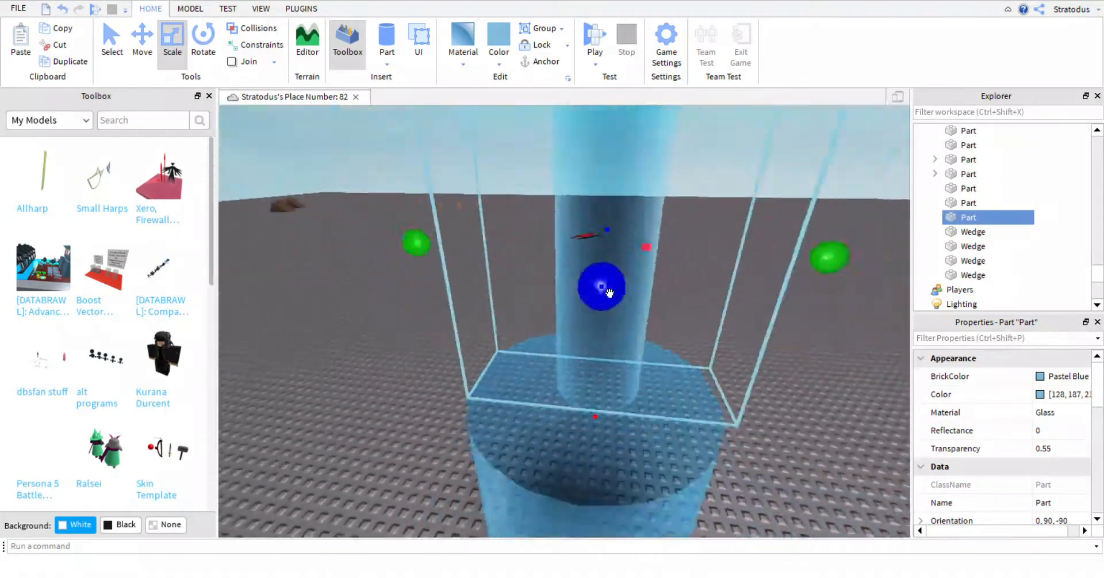
{"action": "scroll", "coordinate": [608, 294], "scroll_direction": "down", "scroll_amount": 5}
{"action": "scroll", "coordinate": [587, 320], "scroll_direction": "up", "scroll_amount": 3}
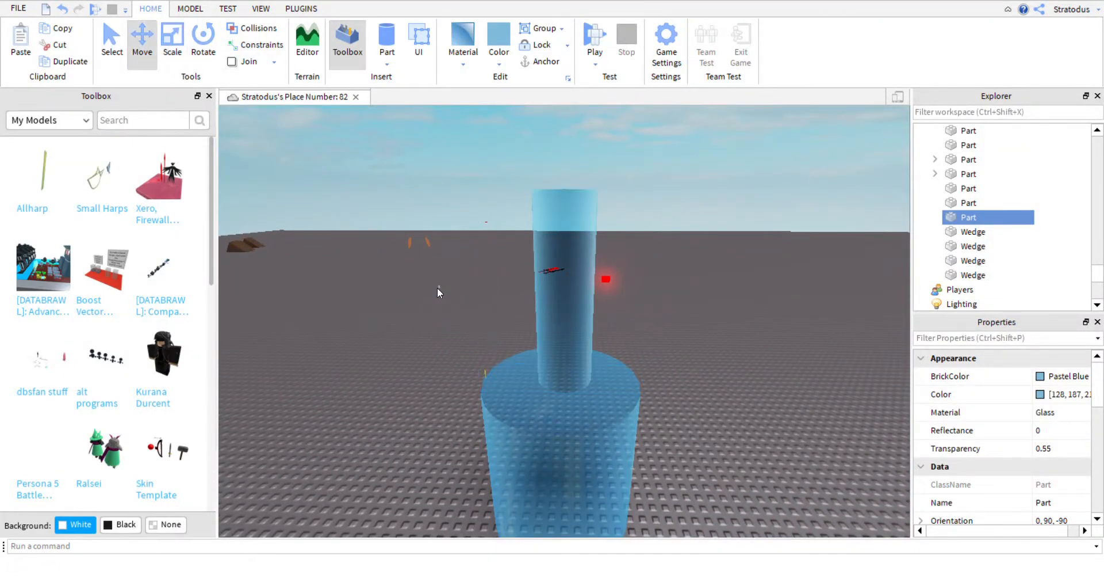
Adjust the thin glass column's position so it stands over the center of the wide cylinder
{"action": "left_click", "coordinate": [575, 336]}
{"action": "scroll", "coordinate": [577, 339], "scroll_direction": "up", "scroll_amount": 2}
{"action": "right_click_drag", "start_coordinate": [578, 340], "coordinate": [578, 339]}
{"action": "left_click_drag", "start_coordinate": [640, 190], "coordinate": [645, 193]}
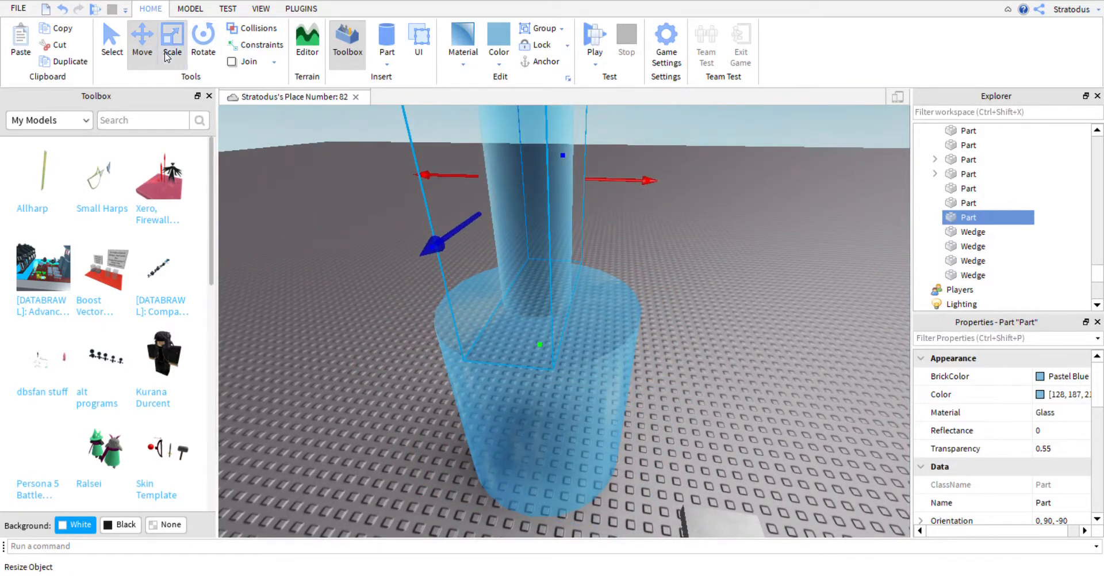
Extend the thin column downward until it passes completely through the wide glass cylinder
{"action": "left_click", "coordinate": [166, 56]}
{"action": "scroll", "coordinate": [430, 288], "scroll_direction": "up", "scroll_amount": 5}
{"action": "left_click_drag", "start_coordinate": [546, 295], "coordinate": [544, 386]}
{"action": "right_click_drag", "start_coordinate": [543, 386], "coordinate": [541, 351]}
{"action": "scroll", "coordinate": [545, 414], "scroll_direction": "down", "scroll_amount": 5}
{"action": "left_click_drag", "start_coordinate": [541, 350], "coordinate": [538, 574]}
{"action": "scroll", "coordinate": [566, 529], "scroll_direction": "down", "scroll_amount": 3}
{"action": "left_click_drag", "start_coordinate": [567, 541], "coordinate": [570, 489]}
{"action": "right_click_drag", "start_coordinate": [572, 460], "coordinate": [578, 451]}
{"action": "scroll", "coordinate": [576, 449], "scroll_direction": "up", "scroll_amount": 3}
{"action": "scroll", "coordinate": [578, 450], "scroll_direction": "down", "scroll_amount": 3}
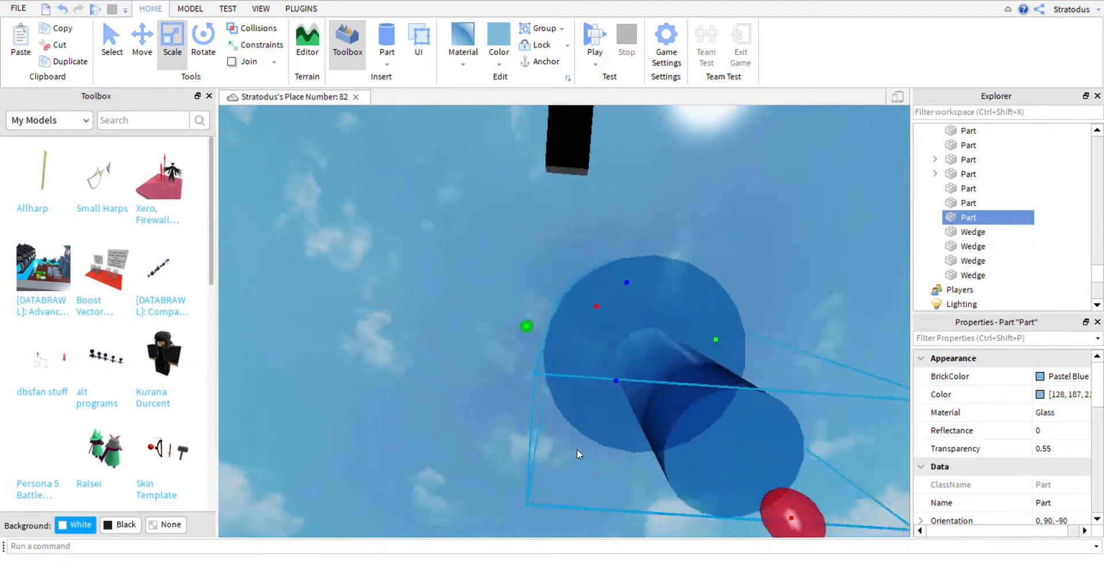
{"action": "scroll", "coordinate": [577, 450], "scroll_direction": "up", "scroll_amount": 3}
{"action": "scroll", "coordinate": [578, 450], "scroll_direction": "down", "scroll_amount": 5}
{"action": "right_click_drag", "start_coordinate": [602, 336], "coordinate": [601, 328]}
{"action": "key", "text": "s"}
{"action": "key", "text": "d"}
{"action": "key", "text": "w"}
{"action": "key", "text": "a"}
Negate the thin glass column so it acts as a hole cutter
{"action": "left_click", "coordinate": [190, 9]}
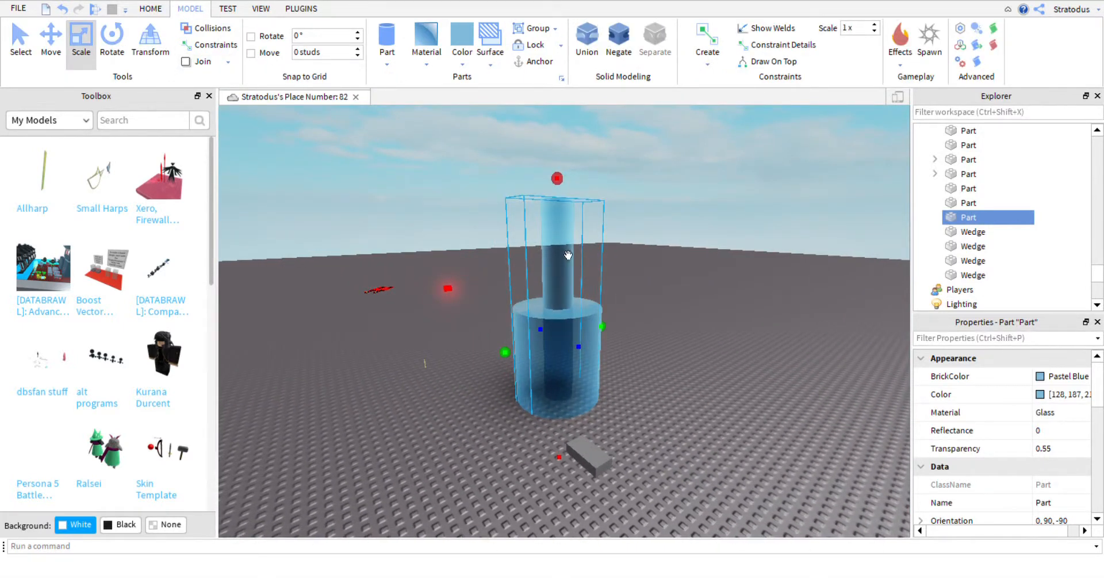
{"action": "right_click_drag", "start_coordinate": [568, 255], "coordinate": [568, 253]}
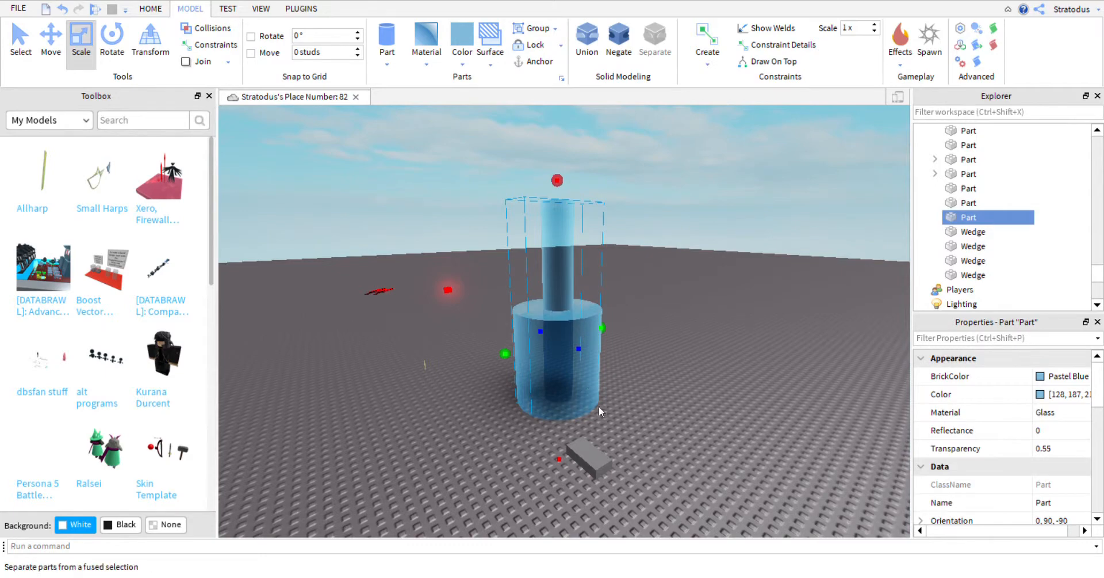
{"action": "left_click", "coordinate": [684, 134]}
{"action": "scroll", "coordinate": [684, 136], "scroll_direction": "up", "scroll_amount": 2}
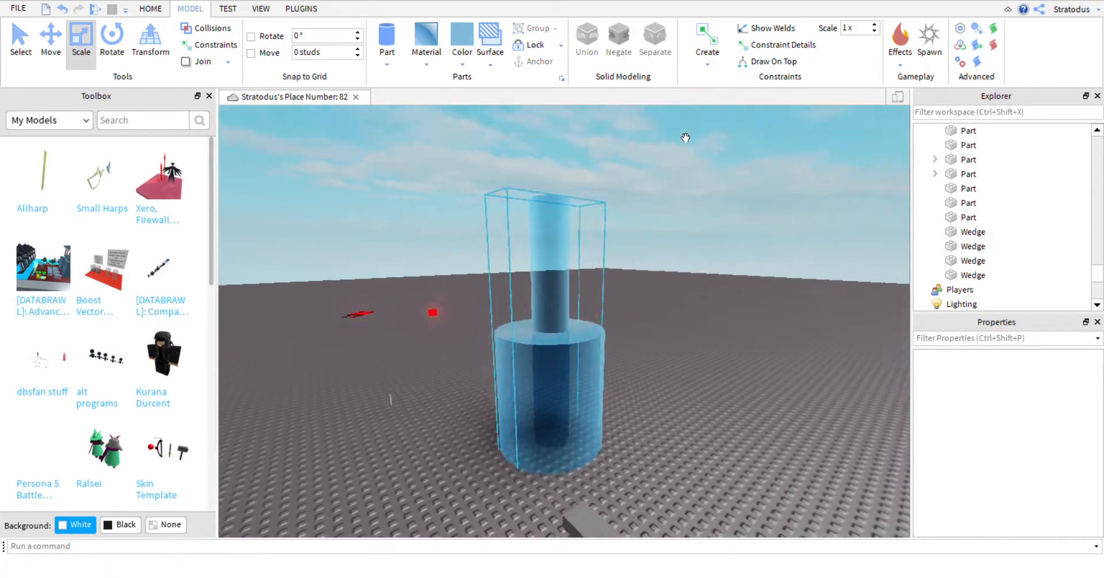
{"action": "right_click_drag", "start_coordinate": [685, 136], "coordinate": [653, 99]}
{"action": "scroll", "coordinate": [575, 219], "scroll_direction": "down", "scroll_amount": 3}
{"action": "left_click", "coordinate": [508, 223]}
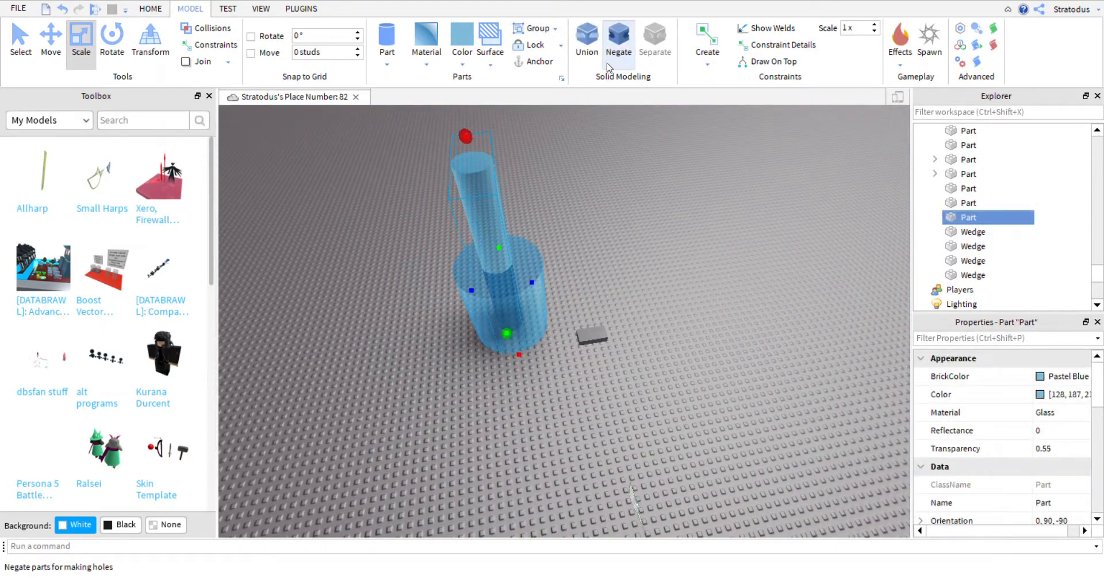
{"action": "left_click", "coordinate": [612, 62]}
Select the negated column together with the wide cylinder and union them to cut the hole
{"action": "left_click", "coordinate": [633, 247]}
{"action": "right_click_drag", "start_coordinate": [633, 247], "coordinate": [632, 245]}
{"action": "scroll", "coordinate": [632, 245], "scroll_direction": "down", "scroll_amount": 4}
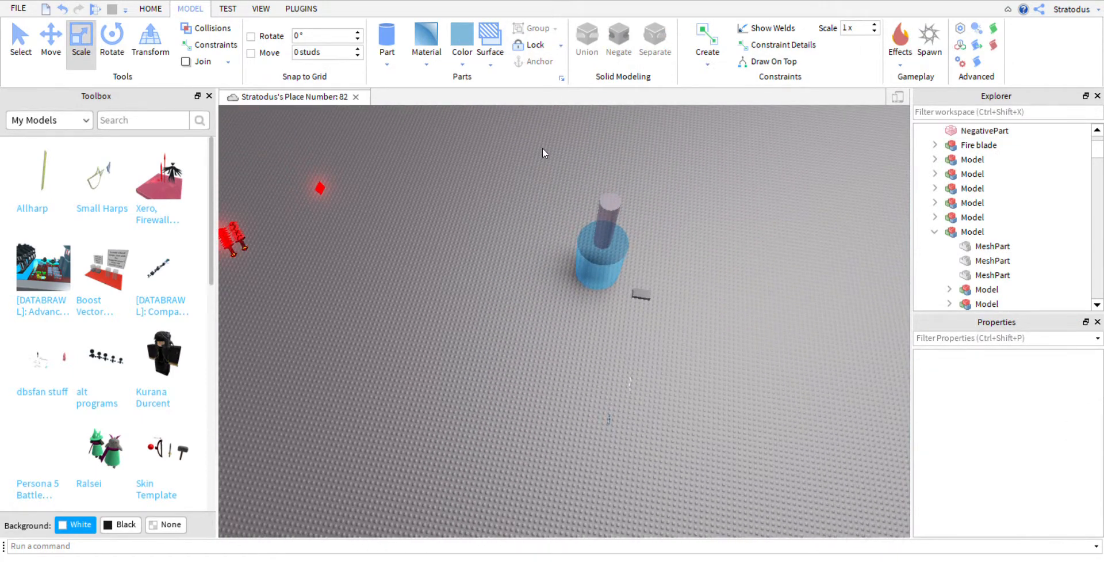
{"action": "left_click_drag", "start_coordinate": [543, 147], "coordinate": [664, 310]}
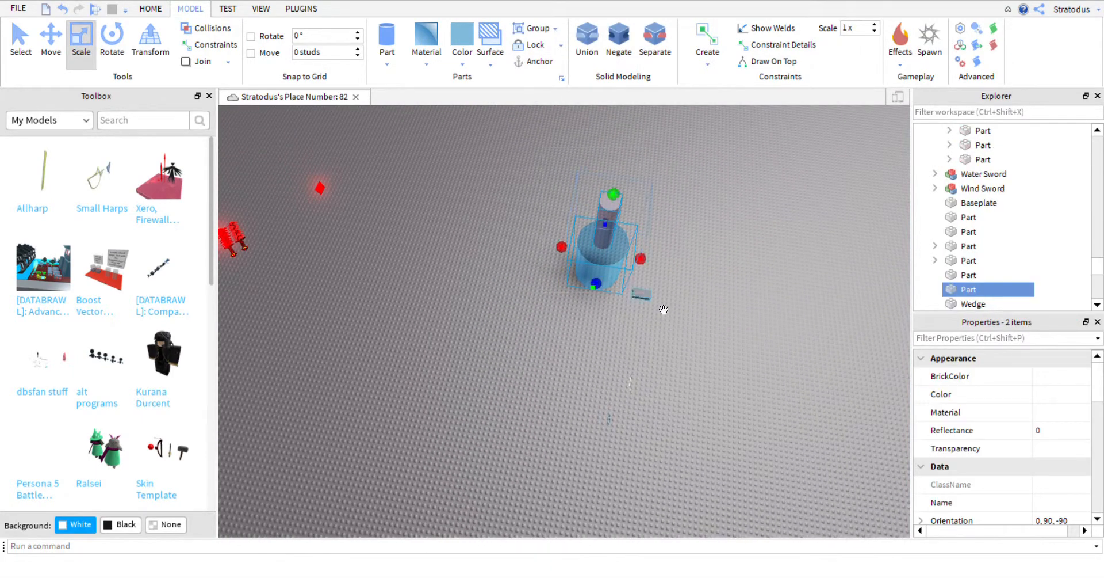
{"action": "left_click", "coordinate": [587, 46]}
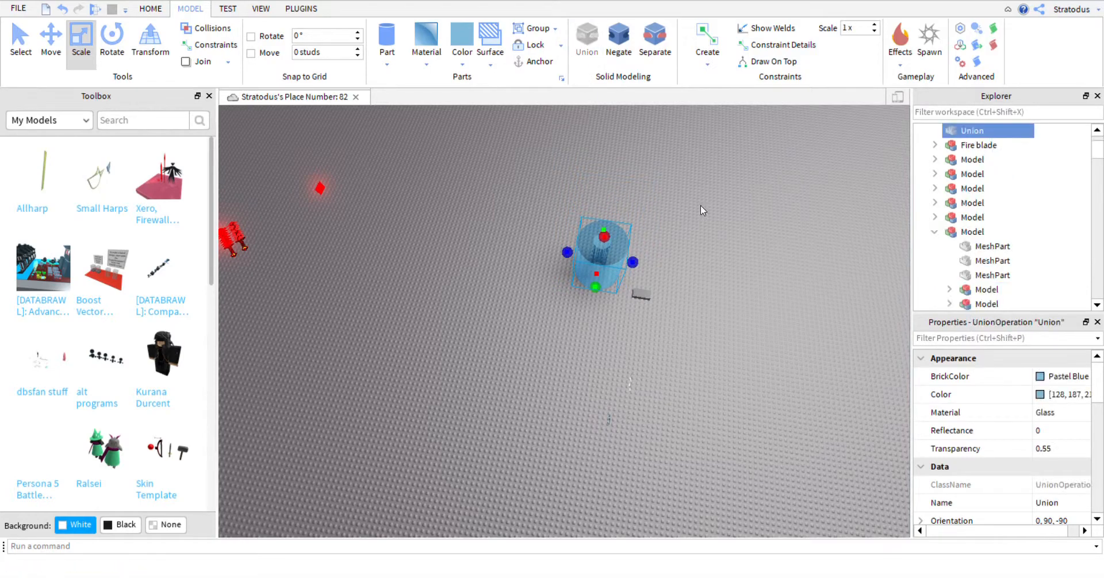
Examine the hole through the unioned glass cylinder from several angles
{"action": "left_click", "coordinate": [698, 190]}
{"action": "key", "text": "w"}
{"action": "right_click_drag", "start_coordinate": [699, 191], "coordinate": [680, 249]}
{"action": "key", "text": "w"}
{"action": "key", "text": "s"}
{"action": "key", "text": "w"}
{"action": "key", "text": "s"}
{"action": "key", "text": "w"}
{"action": "key", "text": "s"}
{"action": "left_click", "coordinate": [624, 316]}
{"action": "key", "text": "a"}
{"action": "key", "text": "w"}
{"action": "key", "text": "s"}
{"action": "left_click", "coordinate": [681, 247]}
Delete the unioned glass cylinder from the baseplate
{"action": "left_click", "coordinate": [562, 357]}
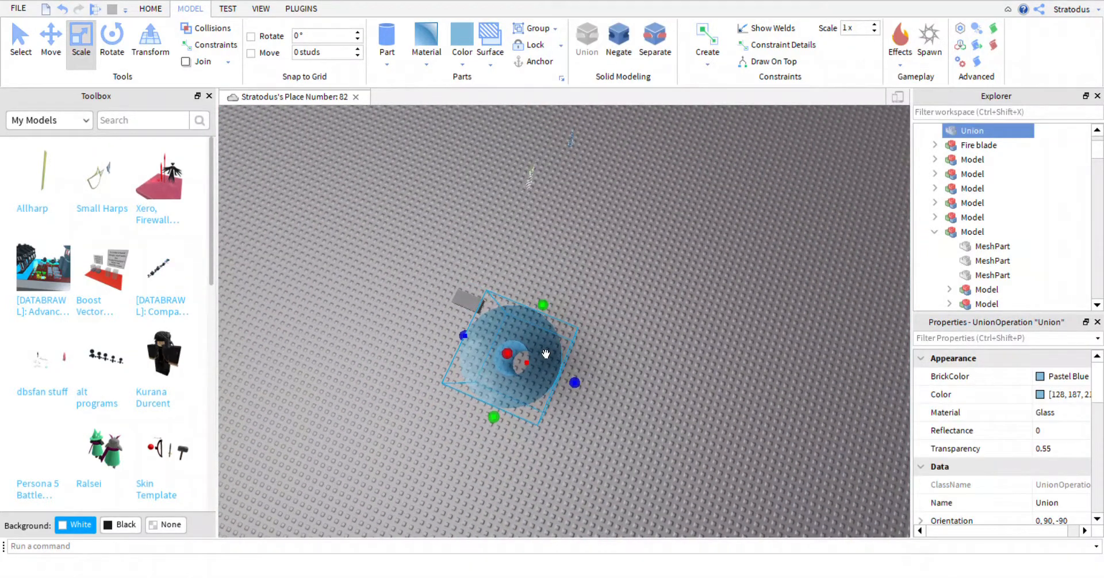
{"action": "key", "text": "Delete"}
{"action": "right_click_drag", "start_coordinate": [586, 192], "coordinate": [588, 194]}
Search the public Models library for Hair and insert the Hair!! model on the baseplate
{"action": "left_click", "coordinate": [52, 127]}
{"action": "left_click", "coordinate": [50, 143]}
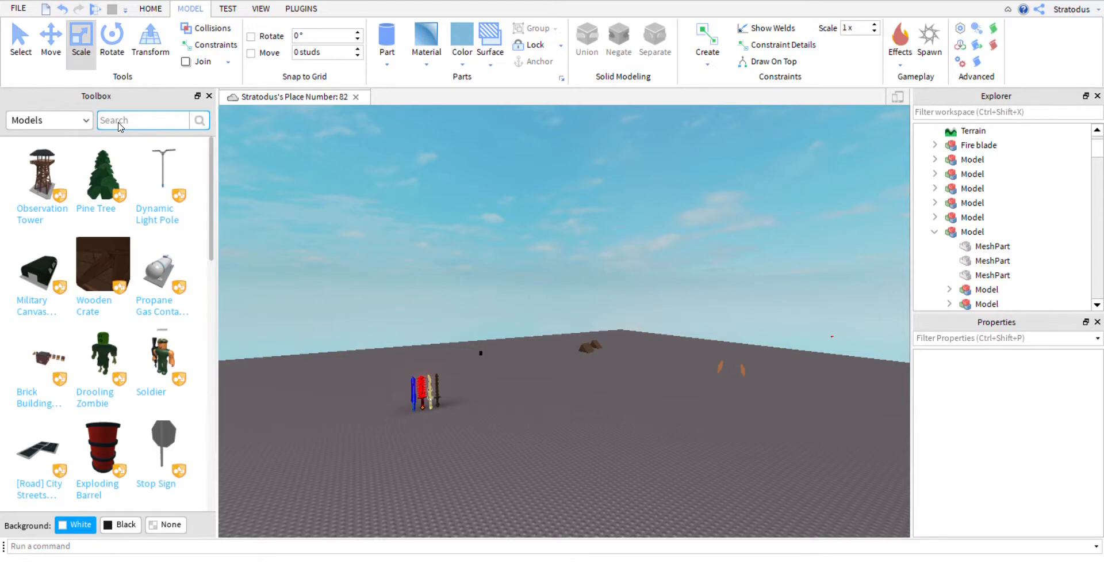
{"action": "left_click", "coordinate": [119, 122]}
{"action": "type", "text": "Hair"}
{"action": "key", "text": "Return"}
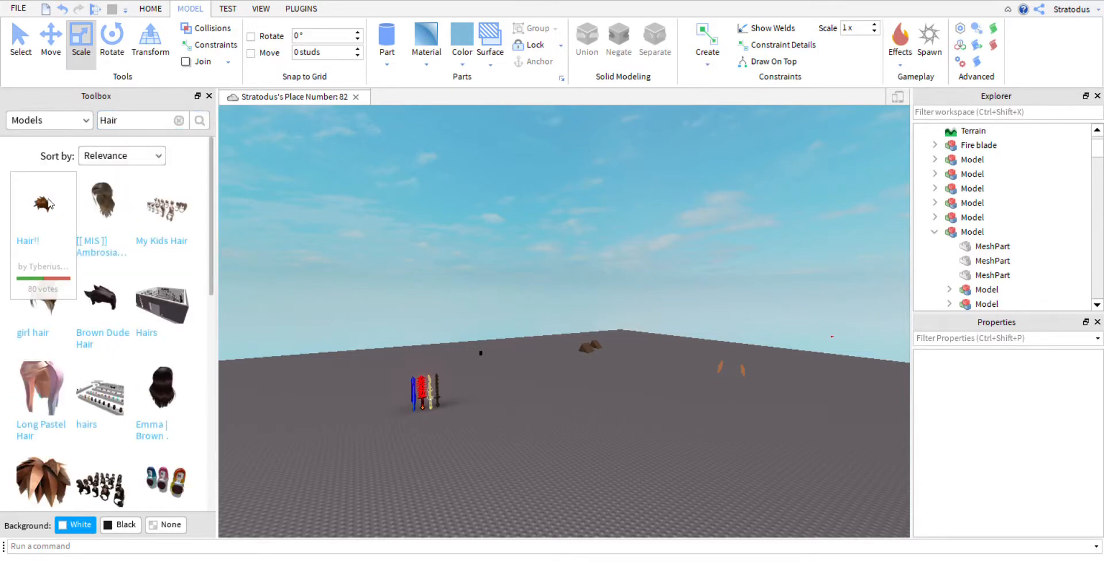
{"action": "left_click_drag", "start_coordinate": [292, 377], "coordinate": [356, 465]}
{"action": "left_click", "coordinate": [331, 338]}
{"action": "mouse_move", "coordinate": [331, 338]}
{"action": "right_mouse_down"}
{"action": "mouse_move", "coordinate": [302, 381]}
{"action": "mouse_move", "coordinate": [329, 366]}
{"action": "mouse_move", "coordinate": [343, 329]}
{"action": "right_mouse_up"}
{"action": "key", "text": "w"}
Switch the asset library to Meshes and insert the Pikachu mesh on the baseplate
{"action": "left_click", "coordinate": [44, 115]}
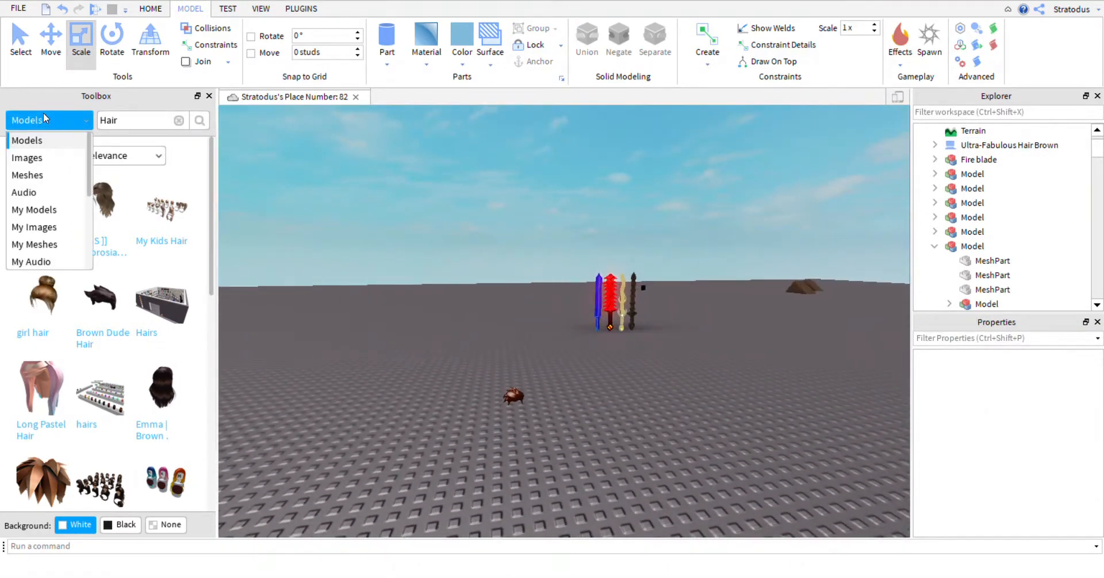
{"action": "left_click", "coordinate": [34, 174]}
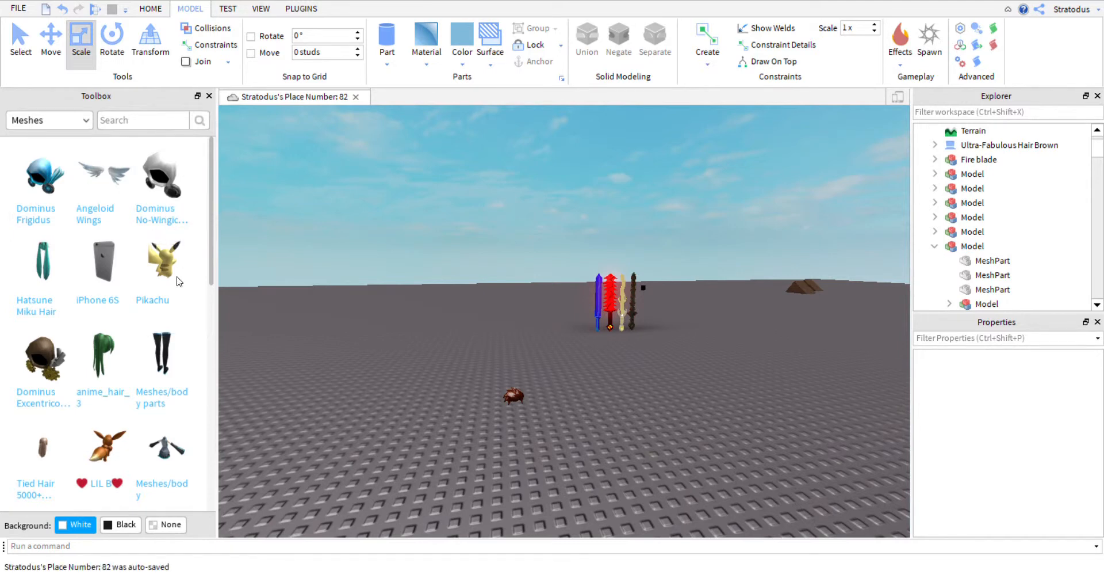
{"action": "left_click_drag", "start_coordinate": [495, 411], "coordinate": [461, 422]}
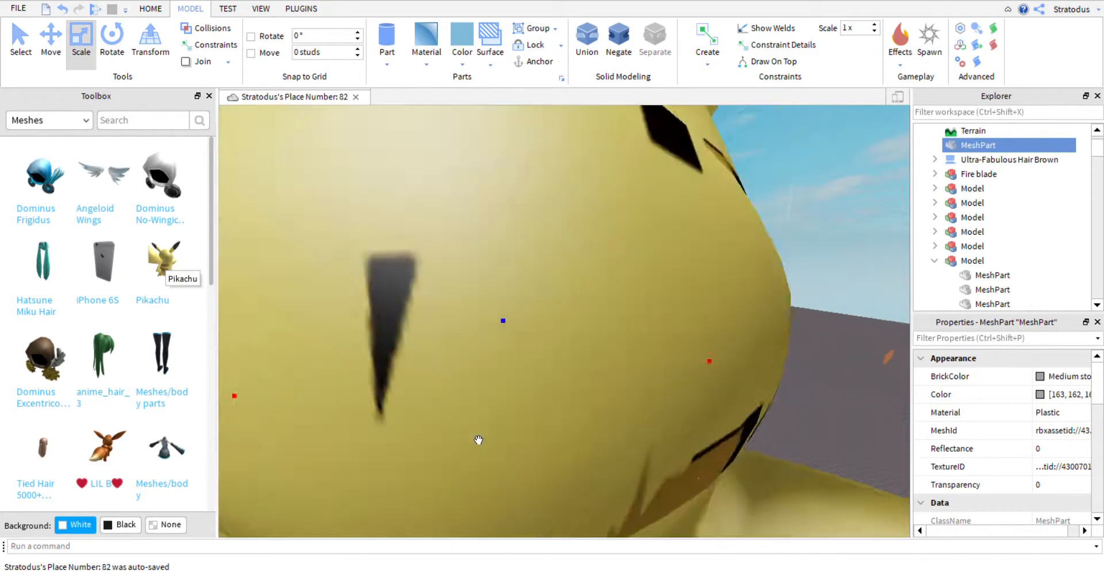
{"action": "scroll", "coordinate": [477, 438], "scroll_direction": "down", "scroll_amount": 5}
{"action": "right_click_drag", "start_coordinate": [482, 439], "coordinate": [502, 409]}
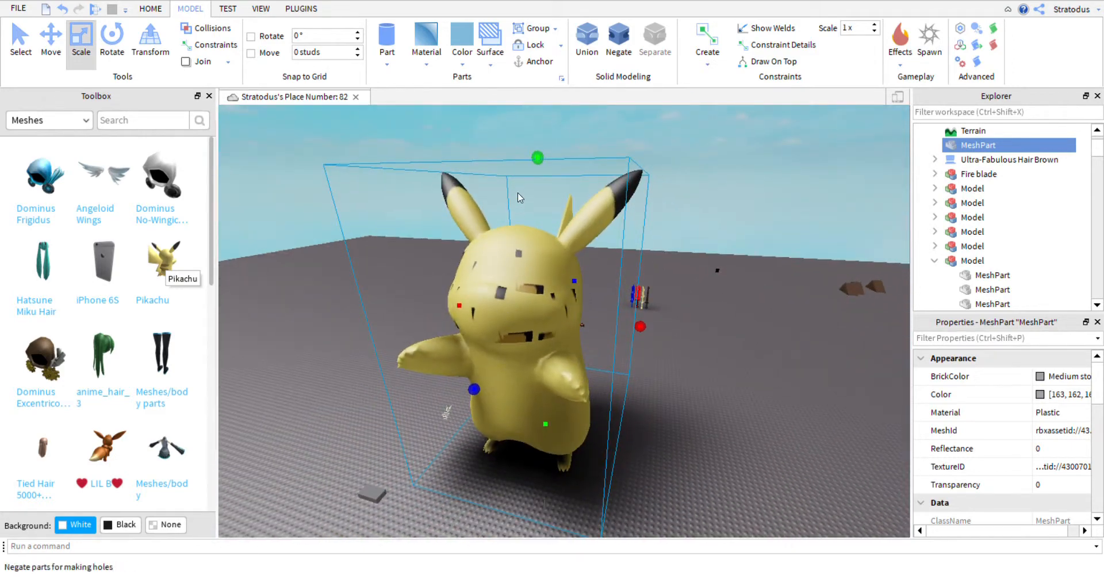
Inspect the Pikachu mesh's head up close and delete the mesh from the baseplate
{"action": "left_click", "coordinate": [718, 451]}
{"action": "key", "text": "a"}
{"action": "right_click_drag", "start_coordinate": [718, 451], "coordinate": [719, 452]}
{"action": "key", "text": "w"}
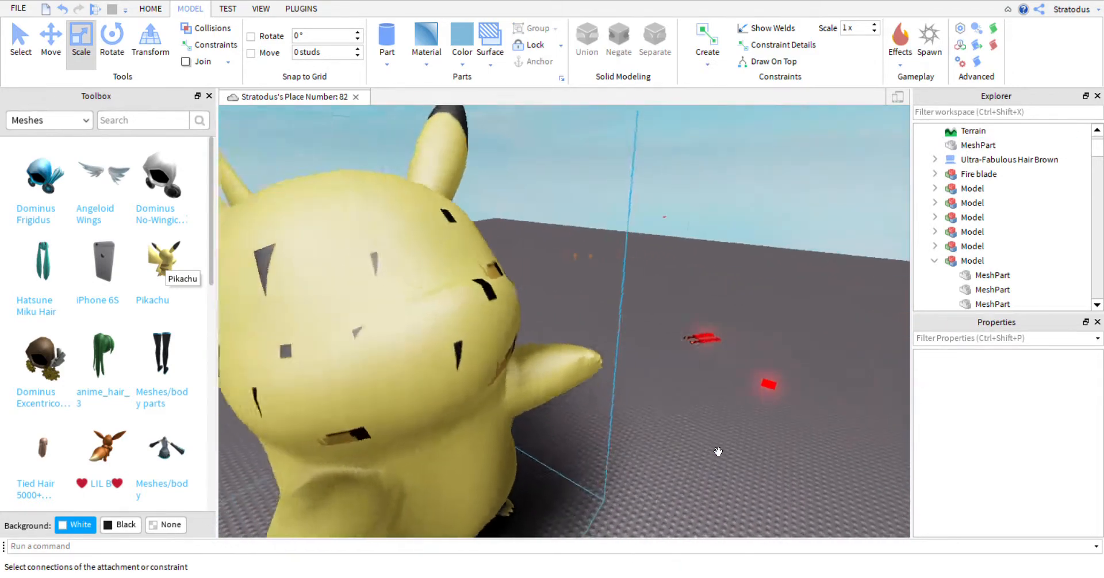
{"action": "left_click", "coordinate": [572, 406]}
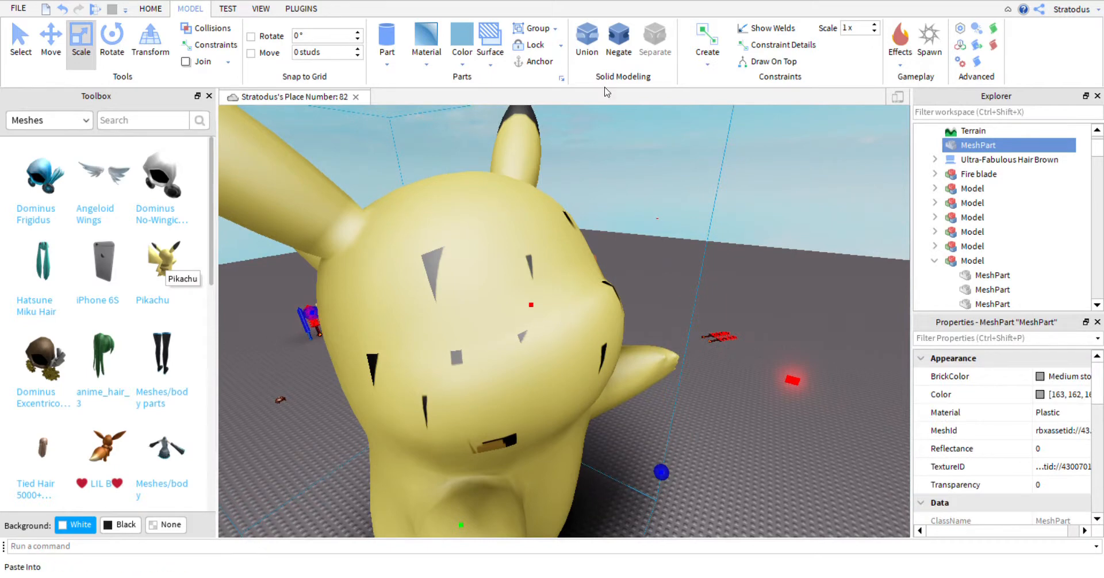
{"action": "key", "text": "Delete"}
{"action": "right_click_drag", "start_coordinate": [352, 285], "coordinate": [323, 258]}
{"action": "key", "text": "w"}
{"action": "key", "text": "d"}
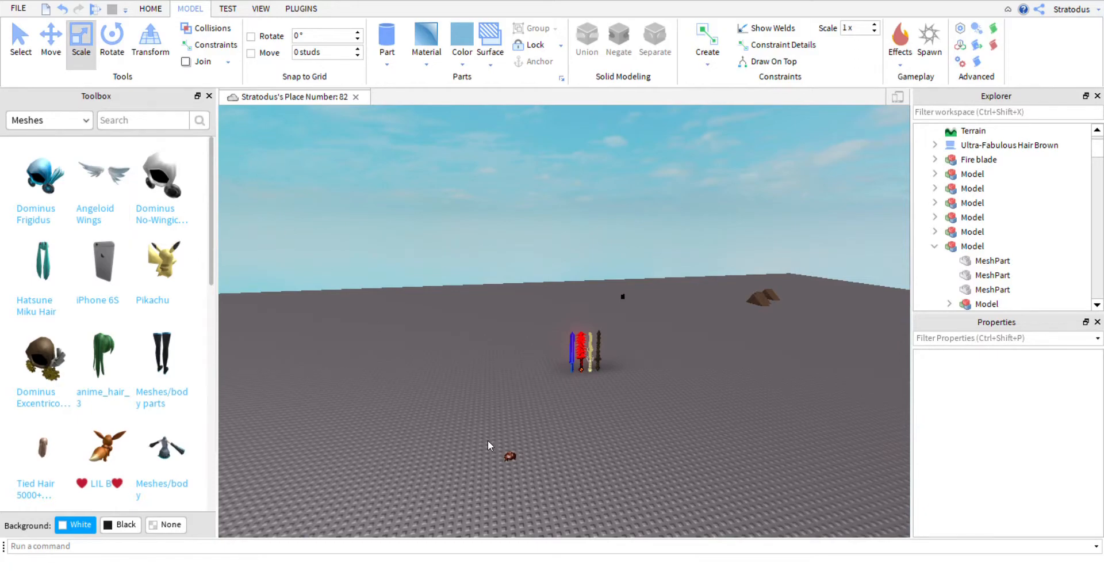
{"action": "scroll", "coordinate": [455, 481], "scroll_direction": "down", "scroll_amount": 4}
{"action": "mouse_move", "coordinate": [441, 495]}
{"action": "right_mouse_down"}
{"action": "mouse_move", "coordinate": [446, 485]}
{"action": "mouse_move", "coordinate": [465, 506]}
{"action": "mouse_move", "coordinate": [447, 487]}
{"action": "right_mouse_up"}
{"action": "scroll", "coordinate": [446, 487], "scroll_direction": "up", "scroll_amount": 6}
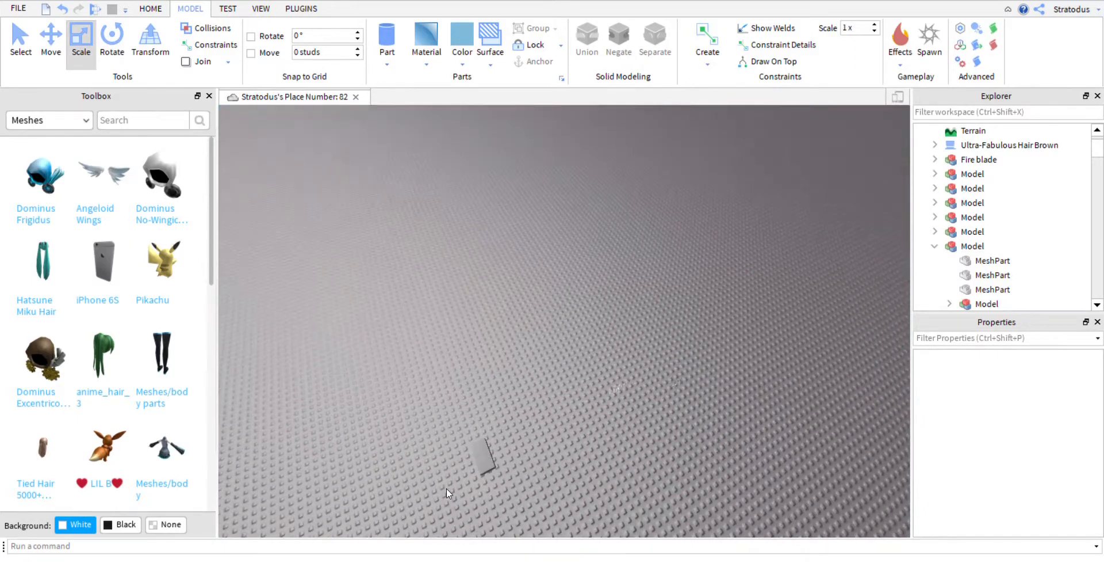
Insert the Dominus Frigidus mesh from the Meshes library on the baseplate
{"action": "scroll", "coordinate": [464, 506], "scroll_direction": "up", "scroll_amount": 4}
{"action": "key", "text": "d"}
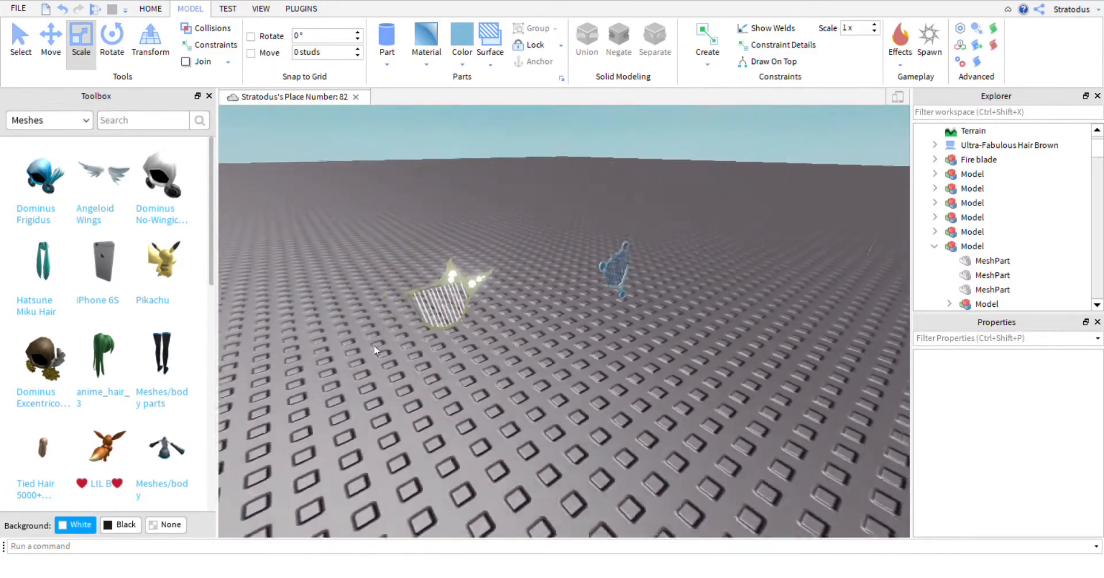
{"action": "left_click", "coordinate": [60, 206]}
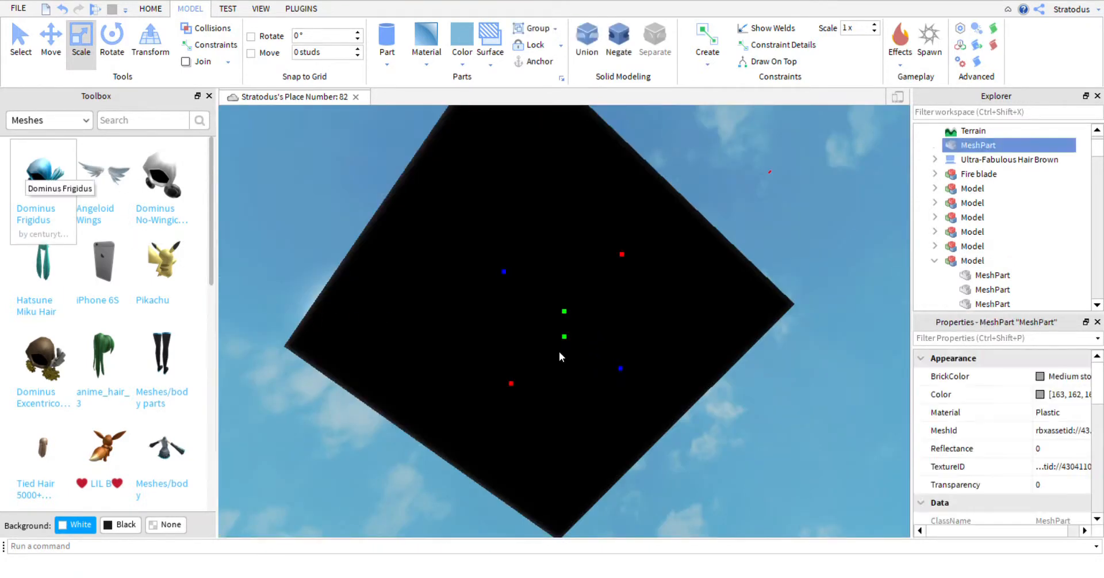
{"action": "scroll", "coordinate": [594, 377], "scroll_direction": "down", "scroll_amount": 10}
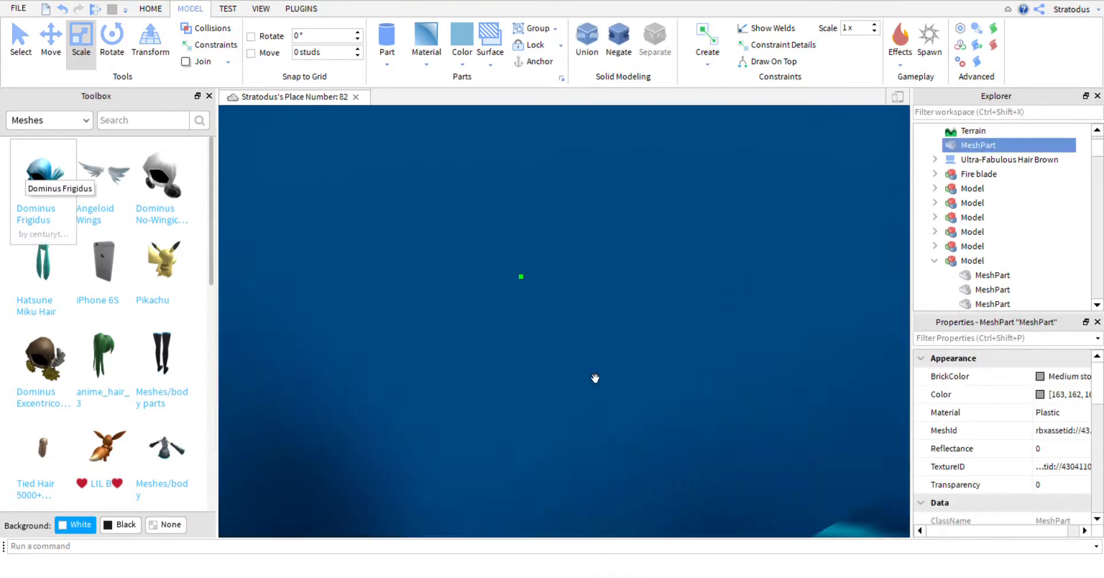
{"action": "scroll", "coordinate": [610, 375], "scroll_direction": "down", "scroll_amount": 3}
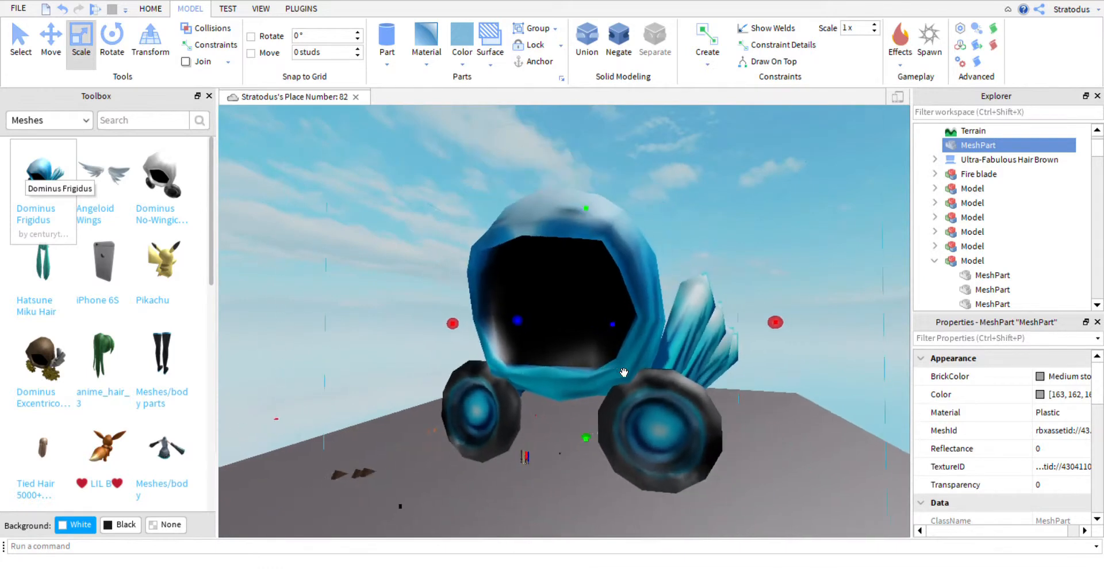
Replace the Dominus Frigidus mesh's TextureID with the copied asset reference and view the mesh from the front
{"action": "key", "text": "d"}
{"action": "key", "text": "w"}
{"action": "right_click_drag", "start_coordinate": [623, 372], "coordinate": [624, 371]}
{"action": "key", "text": "d"}
{"action": "right_click_drag", "start_coordinate": [624, 371], "coordinate": [633, 370]}
{"action": "key", "text": "d"}
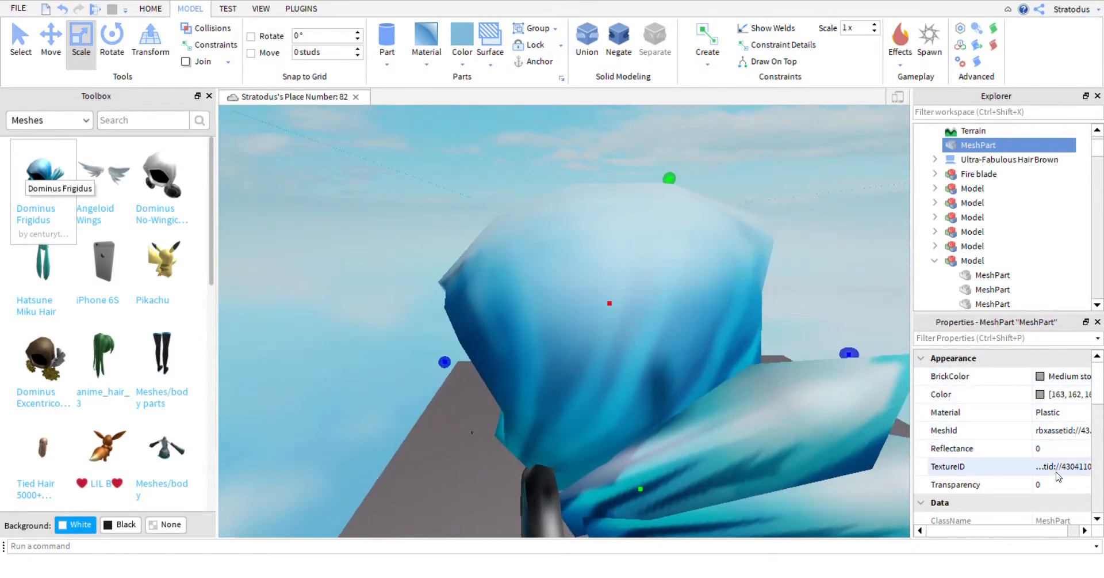
{"action": "key", "text": "w"}
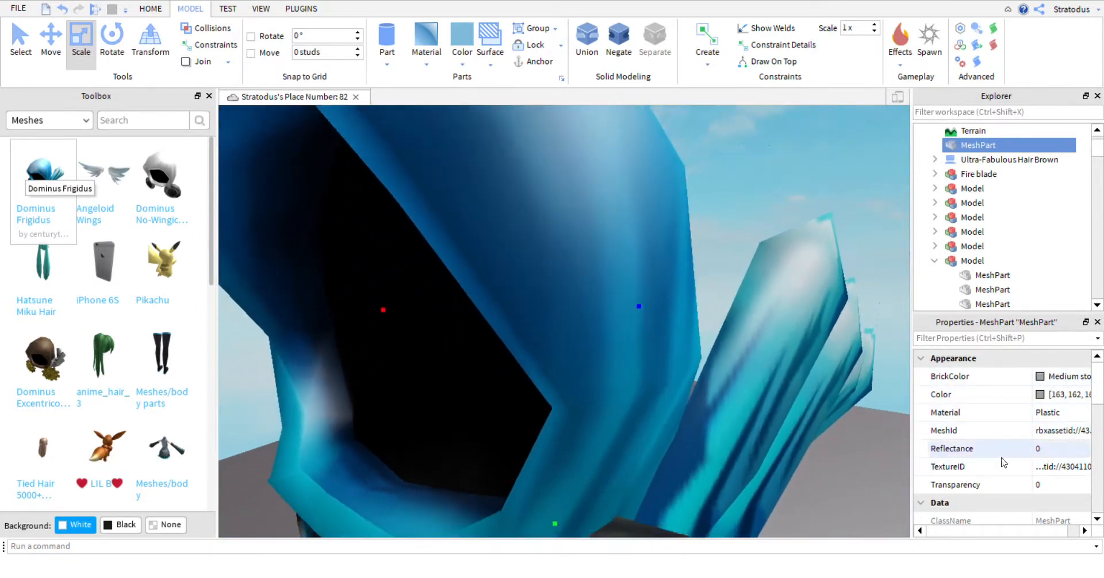
{"action": "left_click", "coordinate": [972, 463]}
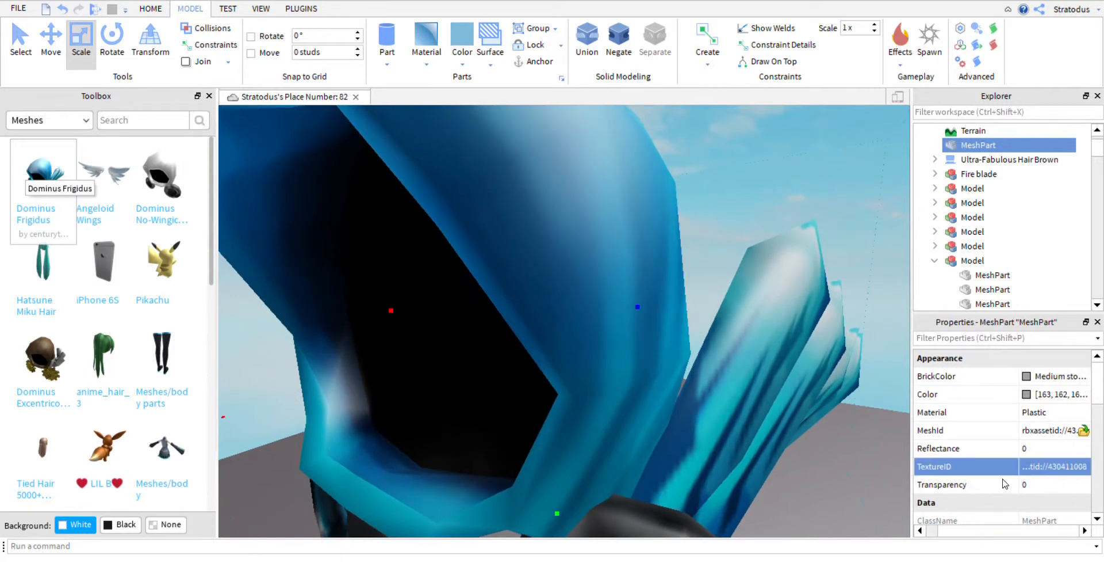
{"action": "key", "text": "ctrl+v"}
{"action": "right_click_drag", "start_coordinate": [749, 451], "coordinate": [716, 440]}
{"action": "key", "text": "d"}
{"action": "key", "text": "s"}
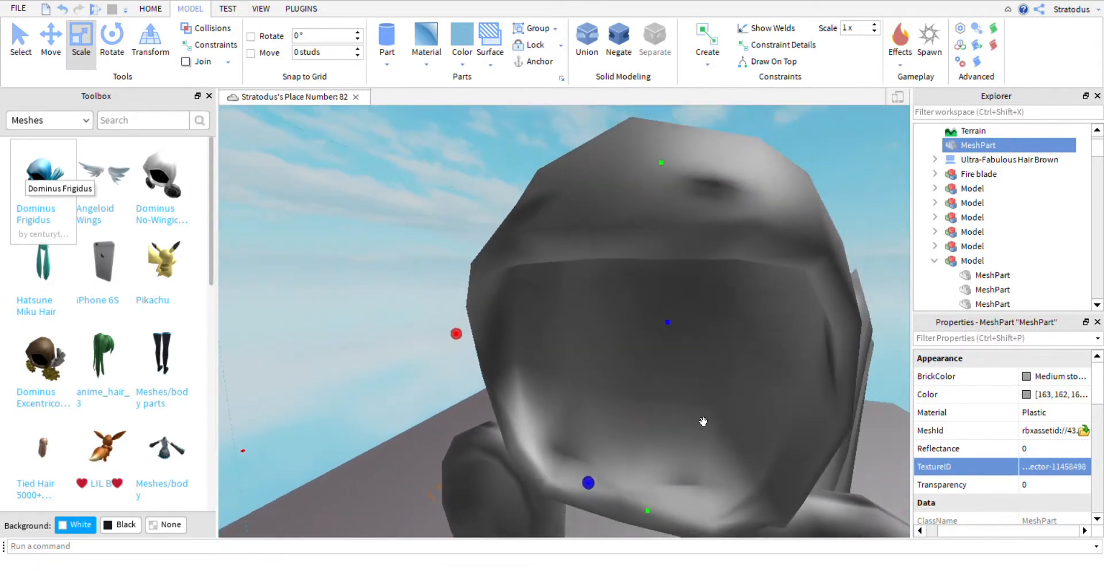
{"action": "right_click_drag", "start_coordinate": [844, 481], "coordinate": [844, 481]}
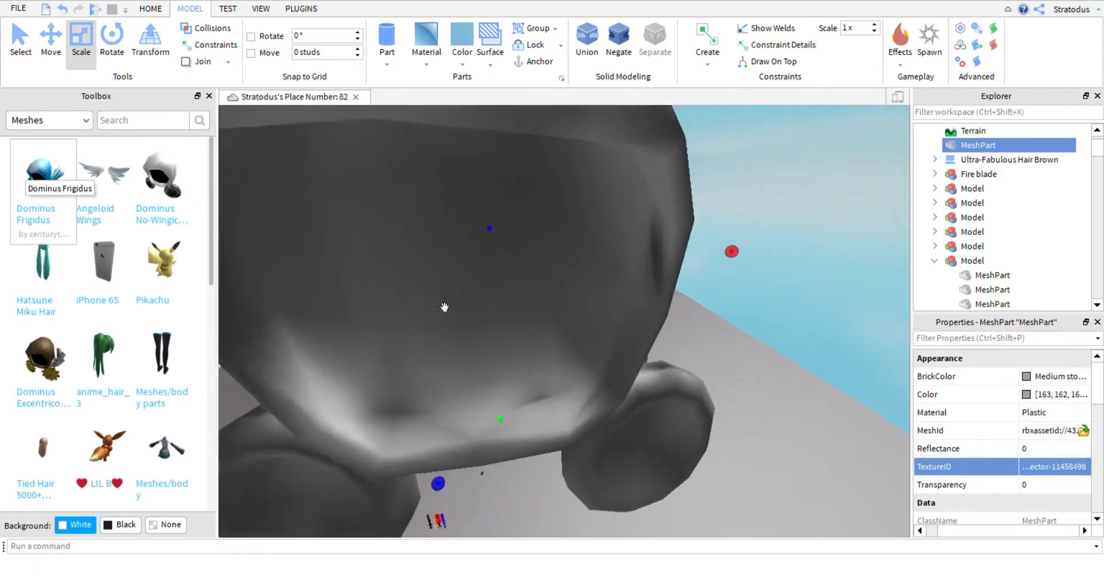
{"action": "key", "text": "s"}
Switch the asset library to Images and apply the image The Bird Says____. as a decal on the front of the Dominus mesh
{"action": "left_click", "coordinate": [62, 122]}
{"action": "left_click", "coordinate": [57, 175]}
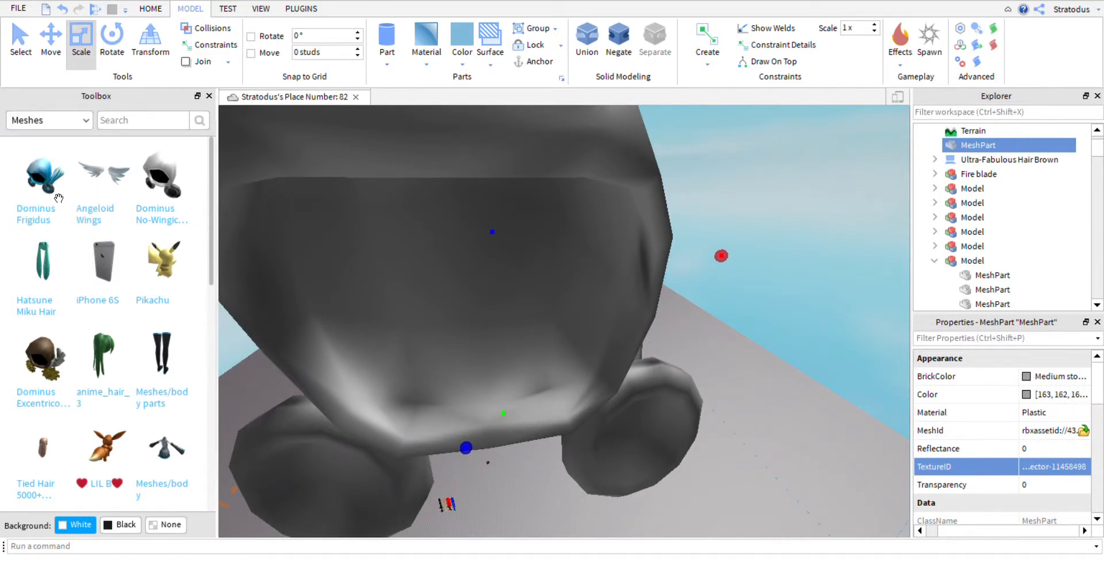
{"action": "left_click", "coordinate": [59, 121]}
{"action": "left_click", "coordinate": [47, 158]}
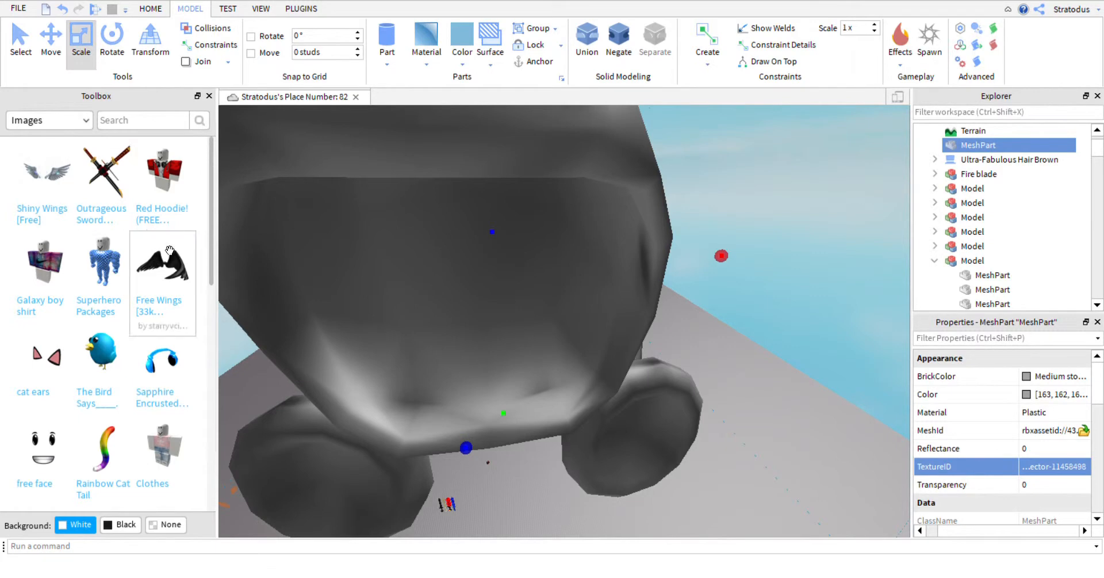
{"action": "left_click_drag", "start_coordinate": [351, 302], "coordinate": [472, 277]}
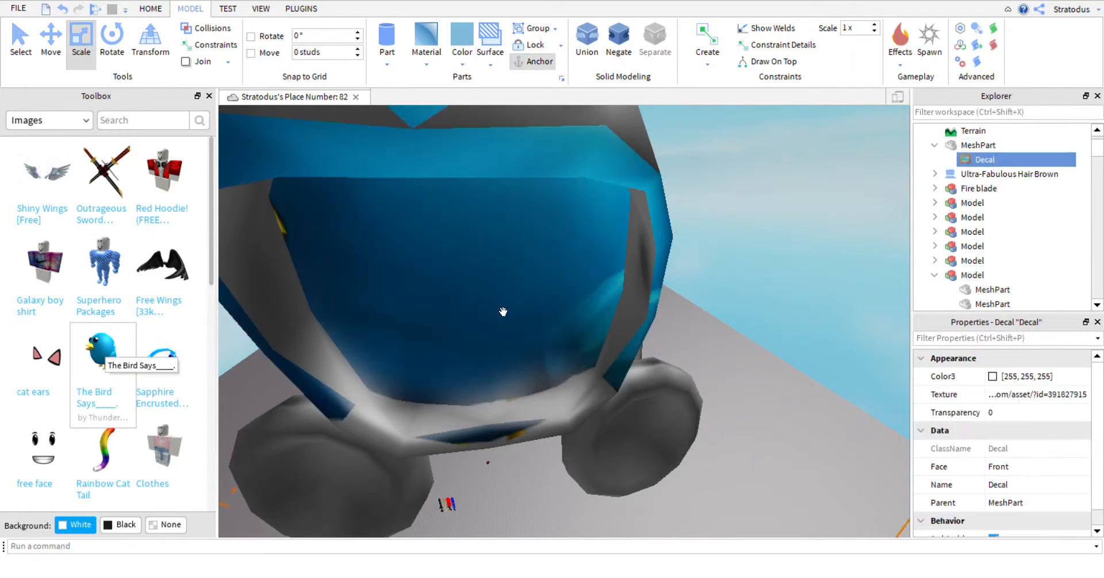
{"action": "scroll", "coordinate": [727, 246], "scroll_direction": "down", "scroll_amount": 5}
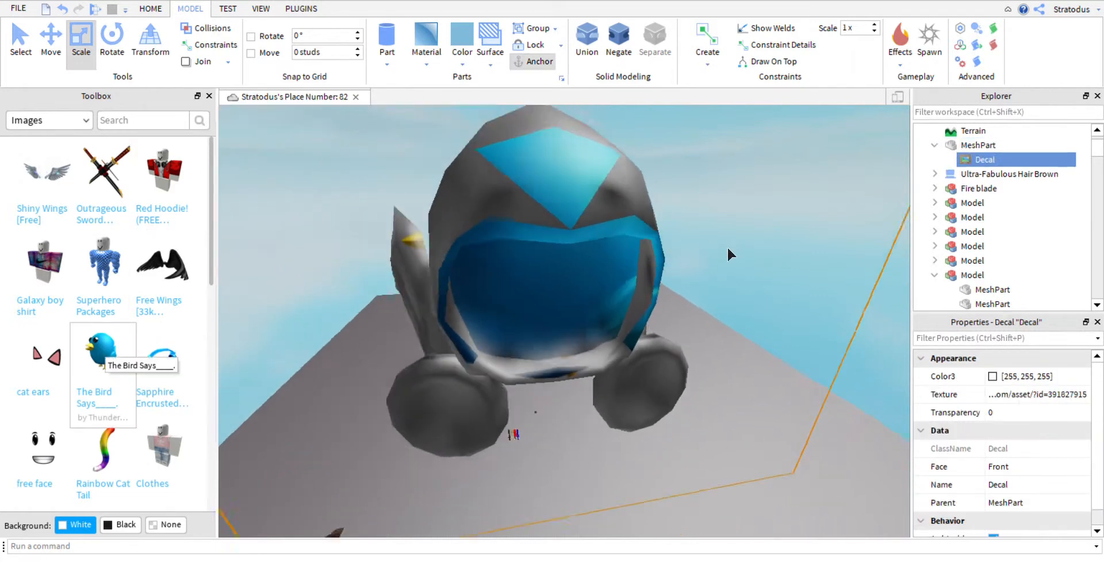
{"action": "right_click_drag", "start_coordinate": [727, 246], "coordinate": [715, 248]}
{"action": "scroll", "coordinate": [577, 199], "scroll_direction": "down", "scroll_amount": 2}
{"action": "left_click", "coordinate": [539, 175]}
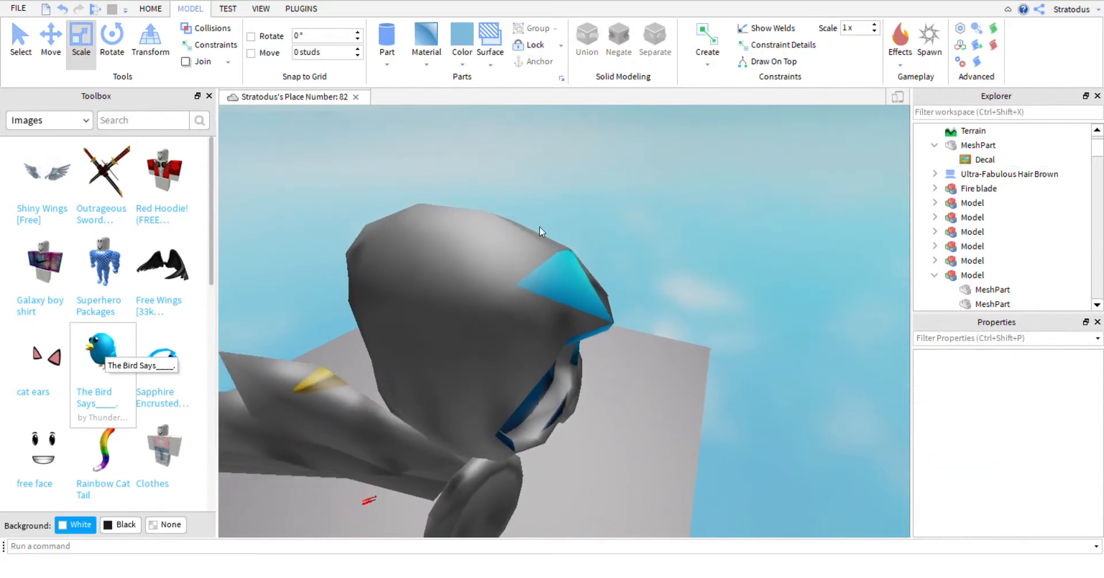
Apply The Bird Says____. image twice more as a decal on other faces of the Dominus mesh
{"action": "right_click_drag", "start_coordinate": [405, 305], "coordinate": [388, 318]}
{"action": "key", "text": "d"}
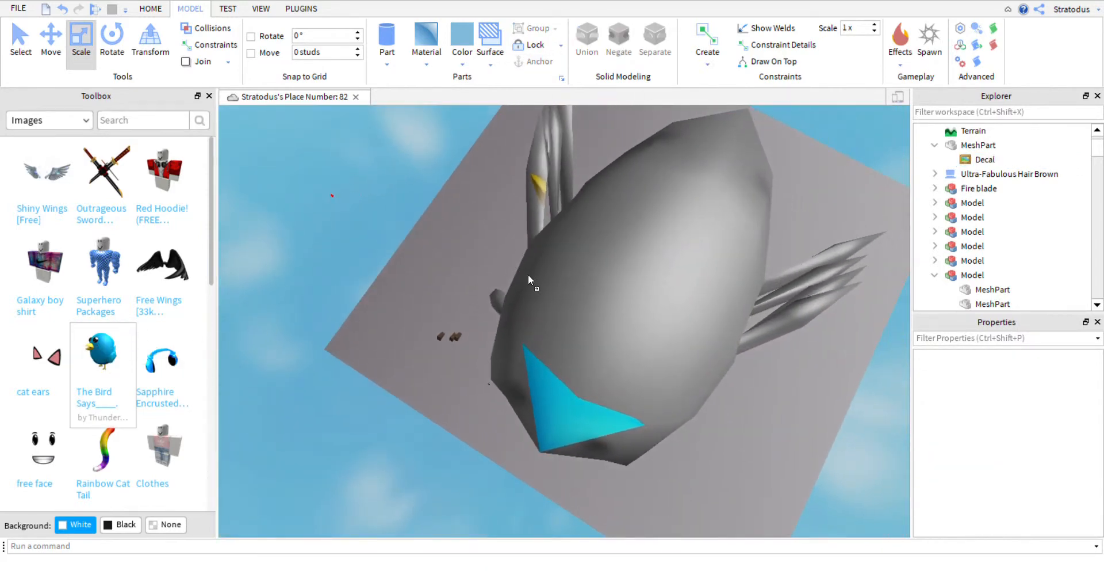
{"action": "left_click_drag", "start_coordinate": [528, 274], "coordinate": [664, 271]}
{"action": "mouse_move", "coordinate": [682, 295]}
{"action": "right_mouse_down"}
{"action": "mouse_move", "coordinate": [690, 303]}
{"action": "mouse_move", "coordinate": [663, 286]}
{"action": "mouse_move", "coordinate": [692, 296]}
{"action": "right_mouse_up"}
{"action": "key", "text": "w"}
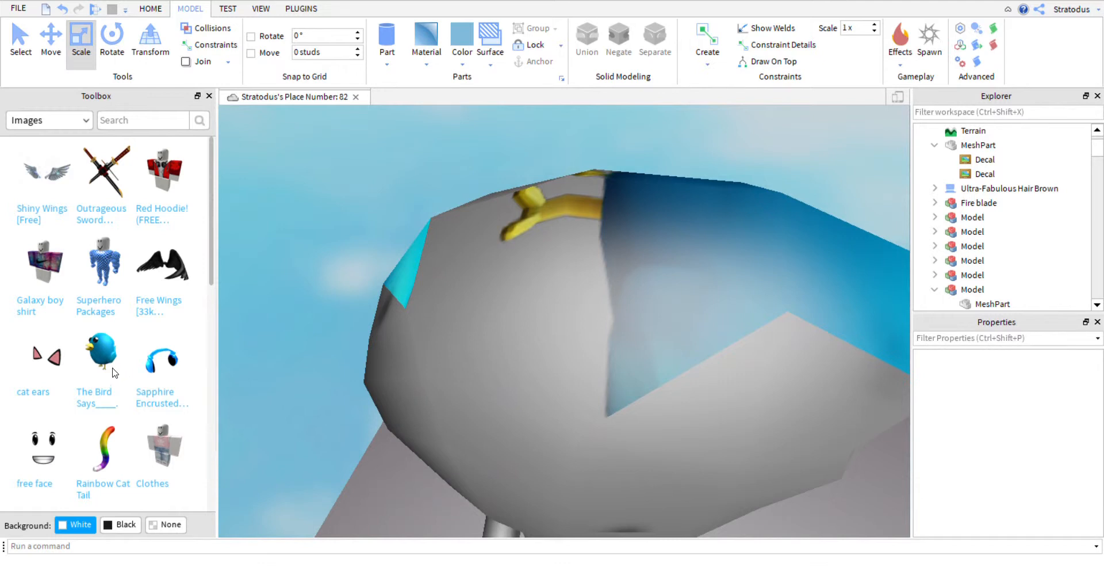
{"action": "left_click_drag", "start_coordinate": [485, 429], "coordinate": [488, 429]}
{"action": "scroll", "coordinate": [543, 420], "scroll_direction": "down", "scroll_amount": 5}
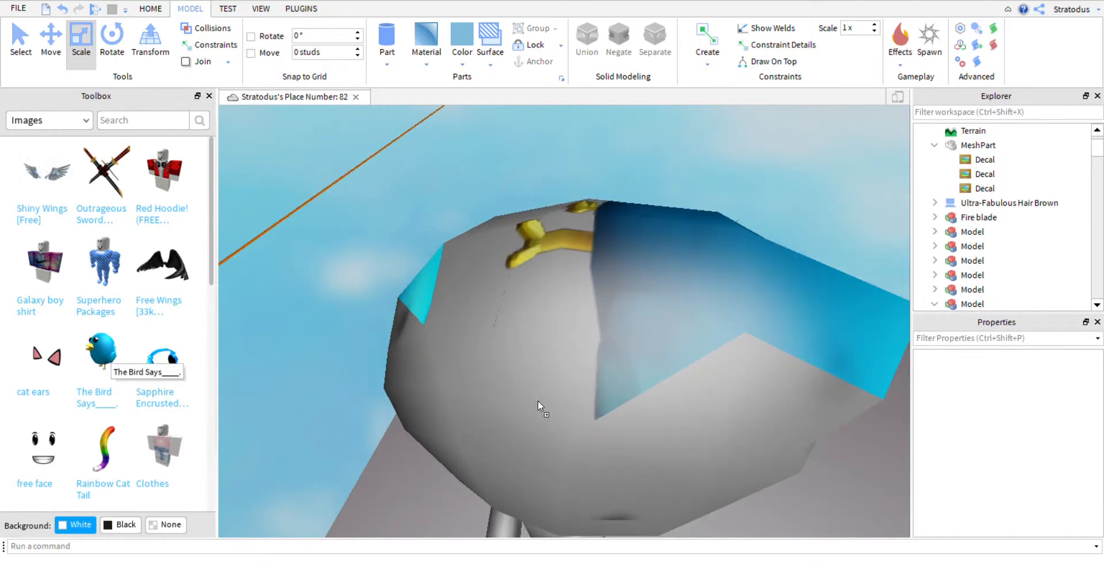
Delete the Pastel Blue glass part near the Dominus mesh
{"action": "right_click_drag", "start_coordinate": [545, 383], "coordinate": [547, 373]}
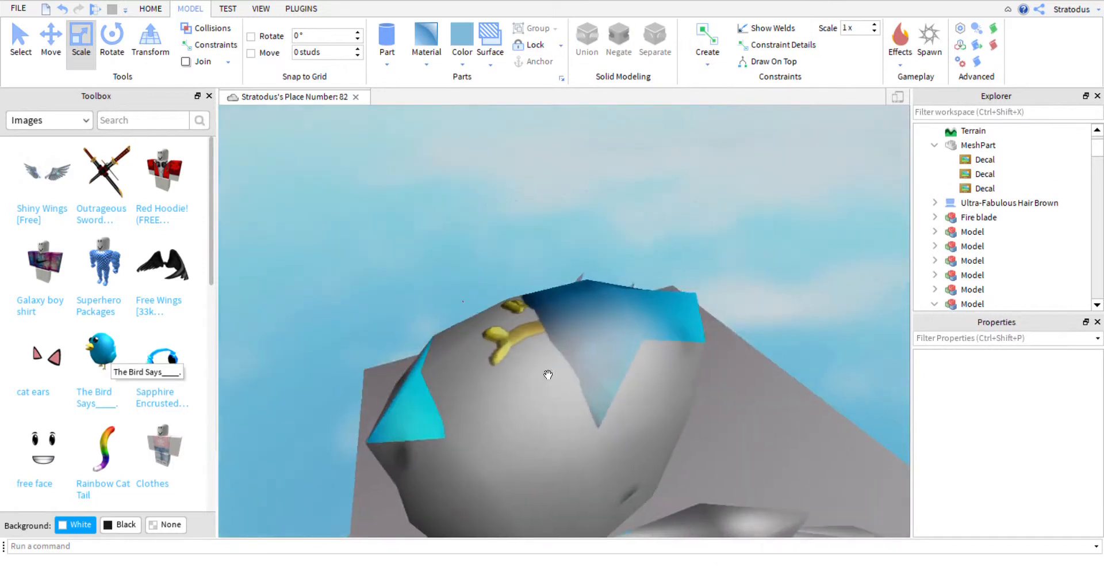
{"action": "left_click", "coordinate": [564, 372]}
{"action": "left_click", "coordinate": [615, 412]}
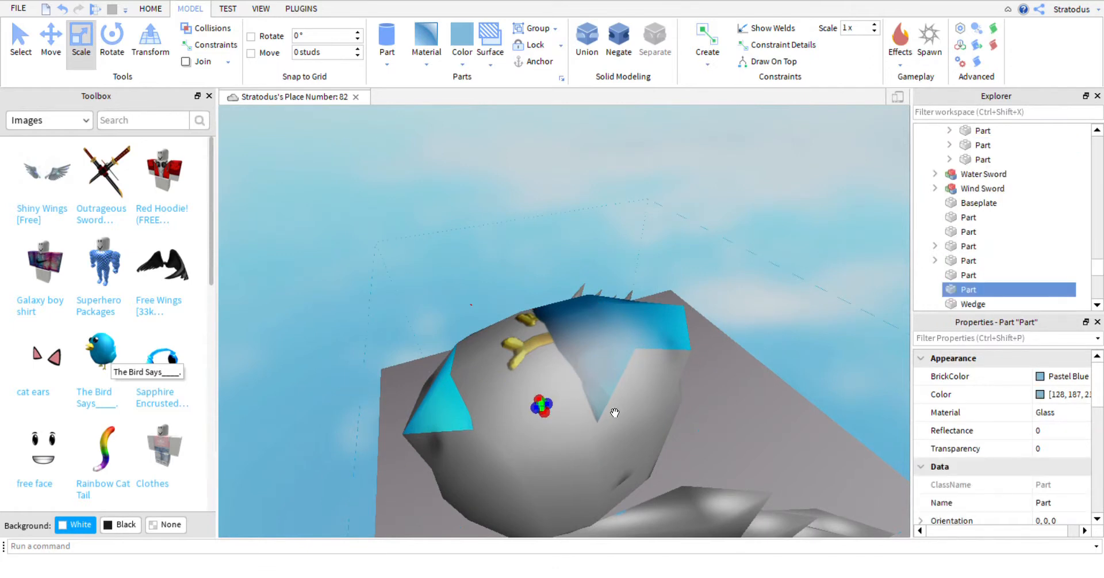
{"action": "left_click", "coordinate": [564, 263]}
Select the Dominus mesh with its decals and delete it from the workspace
{"action": "scroll", "coordinate": [564, 264], "scroll_direction": "up", "scroll_amount": 10}
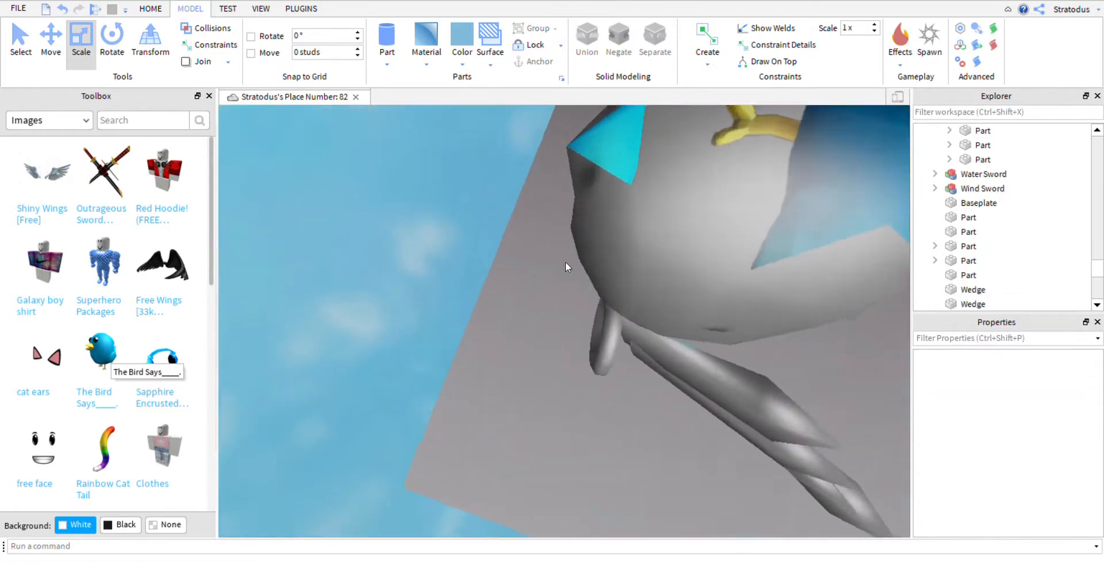
{"action": "scroll", "coordinate": [584, 282], "scroll_direction": "up", "scroll_amount": 3}
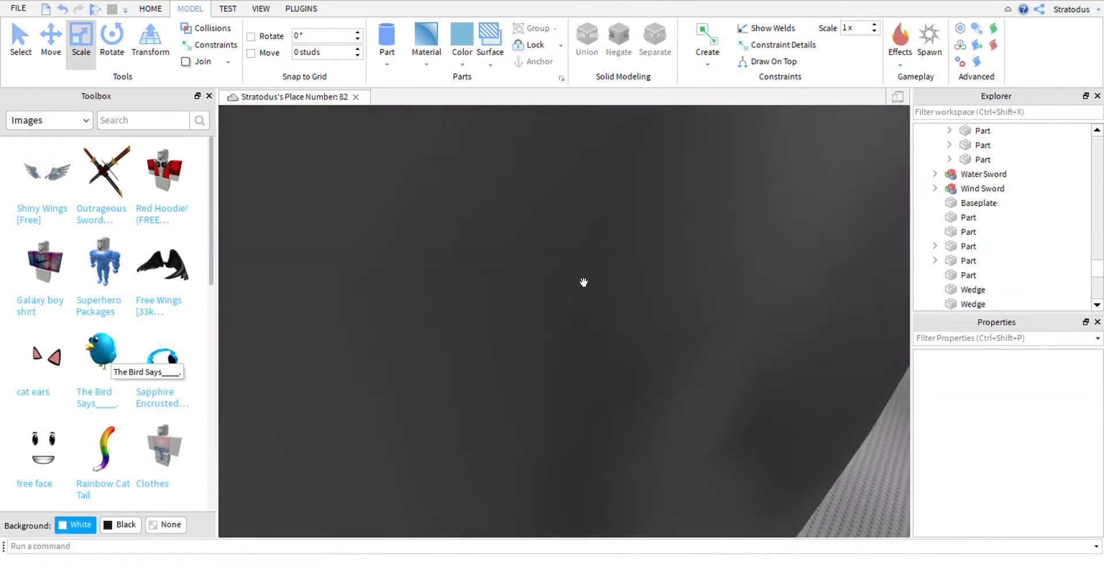
{"action": "scroll", "coordinate": [585, 282], "scroll_direction": "down", "scroll_amount": 10}
{"action": "left_click", "coordinate": [596, 271]}
{"action": "scroll", "coordinate": [595, 271], "scroll_direction": "down", "scroll_amount": 5}
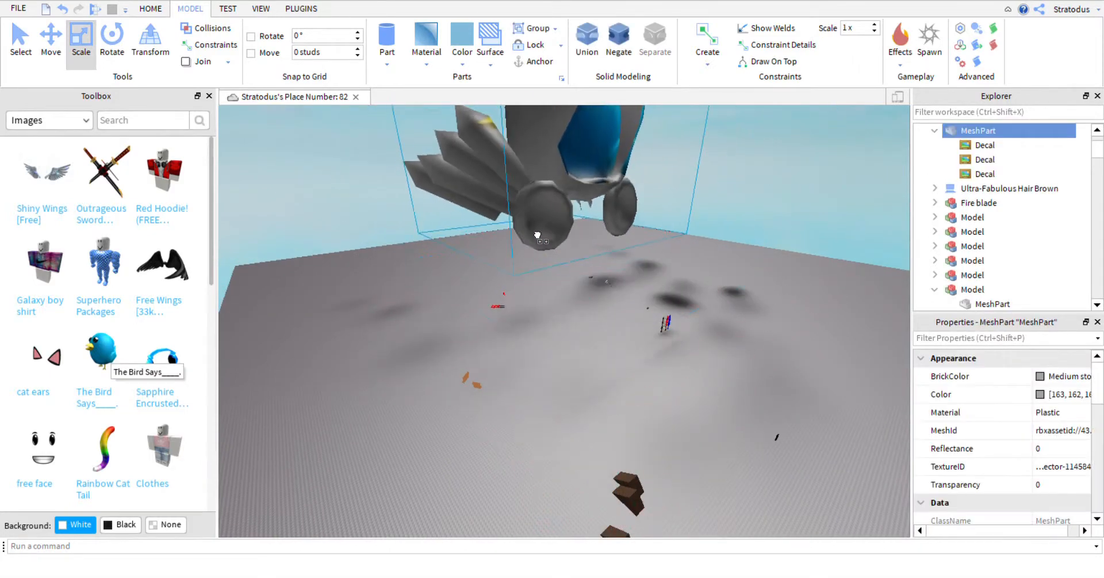
{"action": "key", "text": "Delete"}
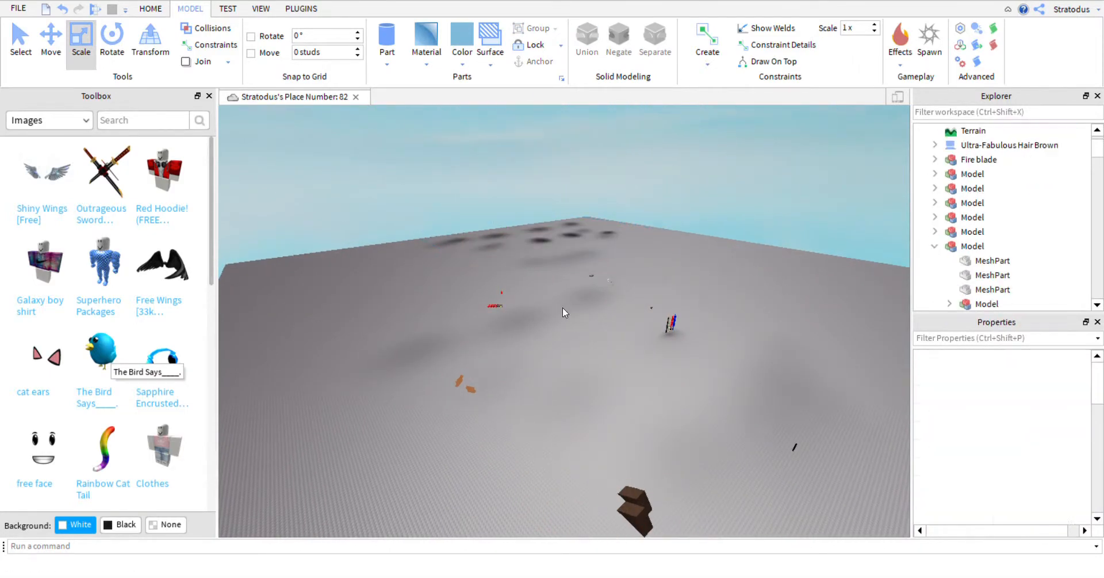
Examine the glowing yellow harp and the blue harp on the baseplate up close
{"action": "scroll", "coordinate": [562, 314], "scroll_direction": "up", "scroll_amount": 10}
{"action": "scroll", "coordinate": [563, 312], "scroll_direction": "up", "scroll_amount": 5}
{"action": "right_click_drag", "start_coordinate": [563, 313], "coordinate": [563, 313]}
{"action": "scroll", "coordinate": [562, 312], "scroll_direction": "down", "scroll_amount": 5}
{"action": "scroll", "coordinate": [563, 313], "scroll_direction": "up", "scroll_amount": 6}
{"action": "scroll", "coordinate": [562, 312], "scroll_direction": "down", "scroll_amount": 5}
{"action": "scroll", "coordinate": [562, 313], "scroll_direction": "up", "scroll_amount": 4}
{"action": "scroll", "coordinate": [563, 312], "scroll_direction": "down", "scroll_amount": 6}
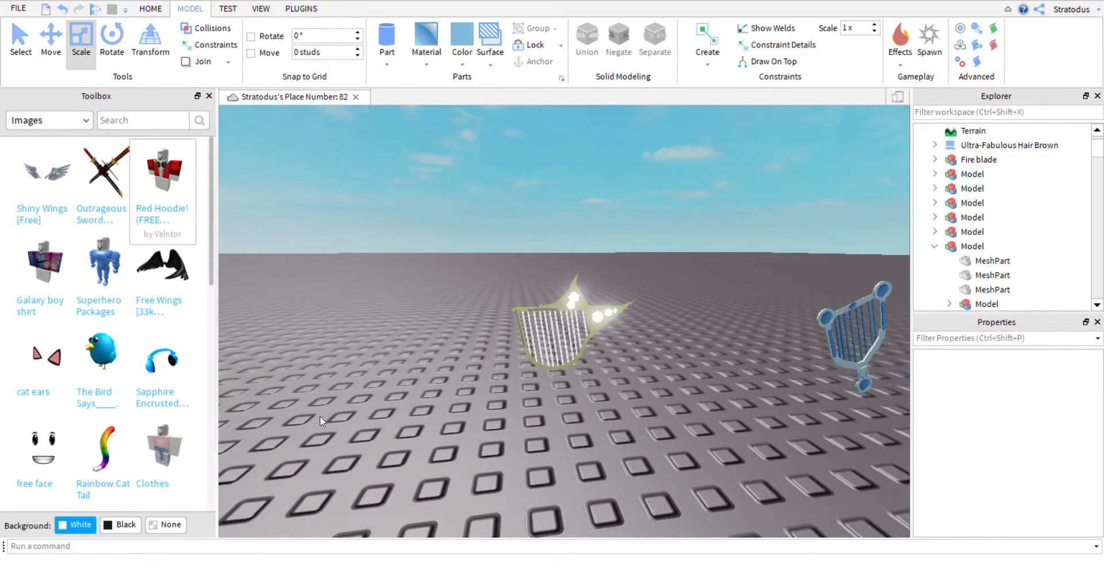
Switch the asset library to Models and insert the Drooling Zombie beside the harps
{"action": "left_click", "coordinate": [48, 119]}
{"action": "left_click", "coordinate": [53, 139]}
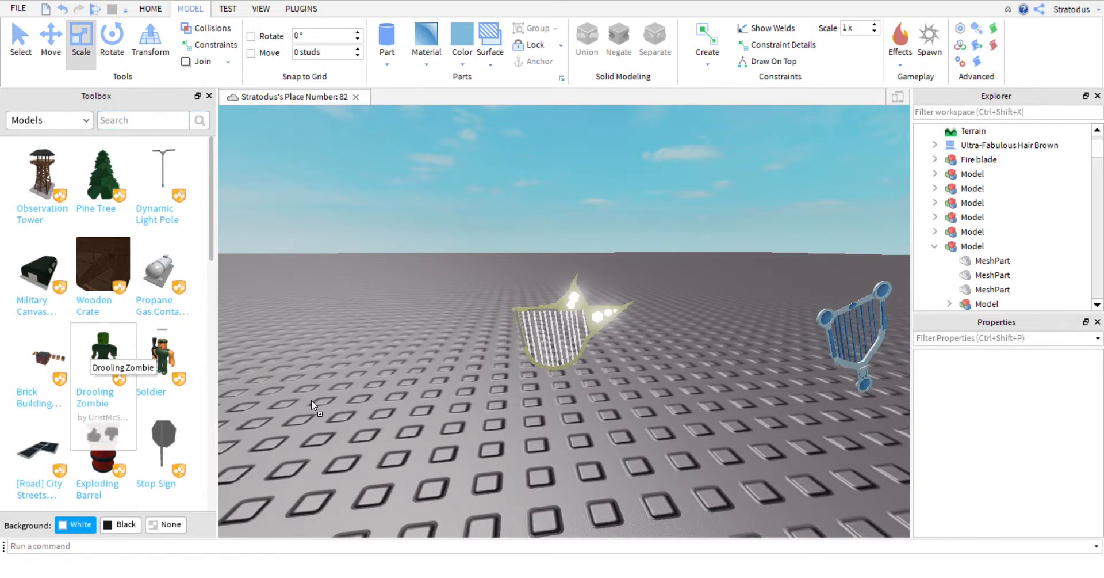
{"action": "left_click_drag", "start_coordinate": [311, 404], "coordinate": [294, 406]}
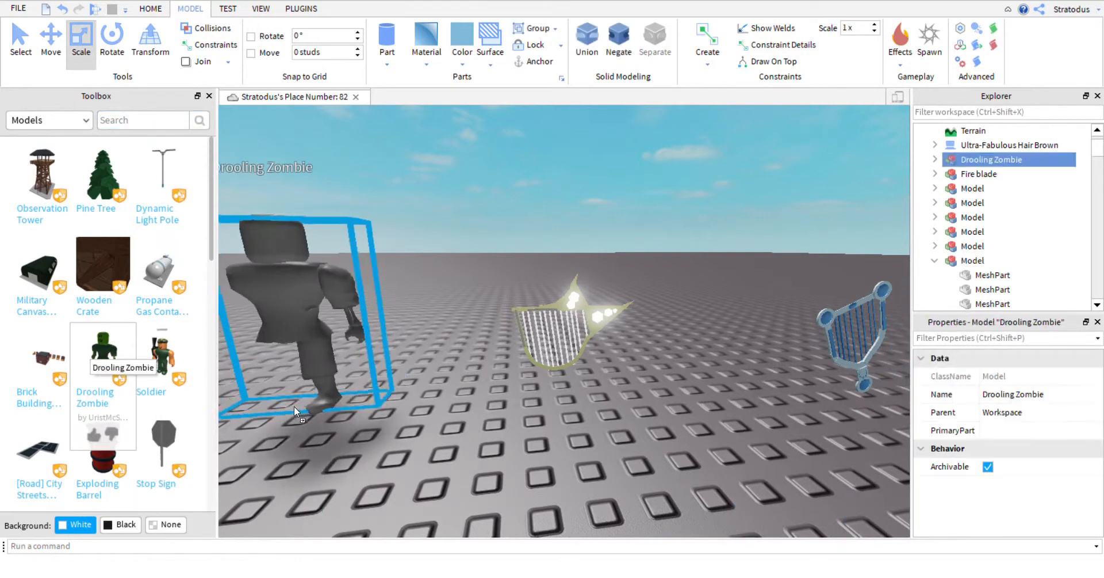
Inspect the SpecialMesh inside the Drooling Zombie's Head and delete the zombie model
{"action": "left_click", "coordinate": [935, 159]}
{"action": "left_click", "coordinate": [985, 246]}
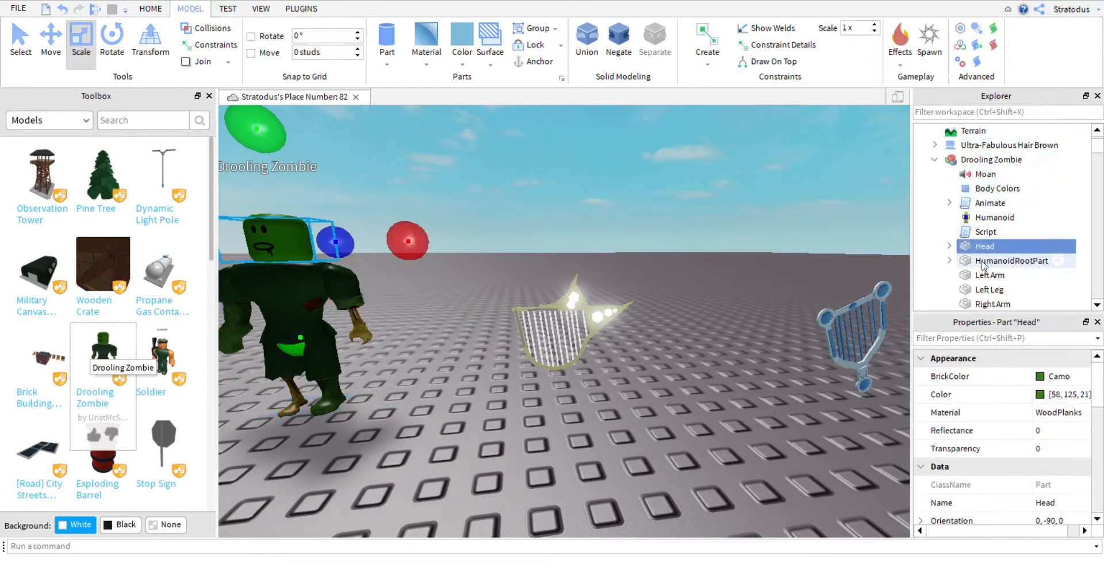
{"action": "left_click", "coordinate": [949, 246]}
{"action": "left_click", "coordinate": [995, 261]}
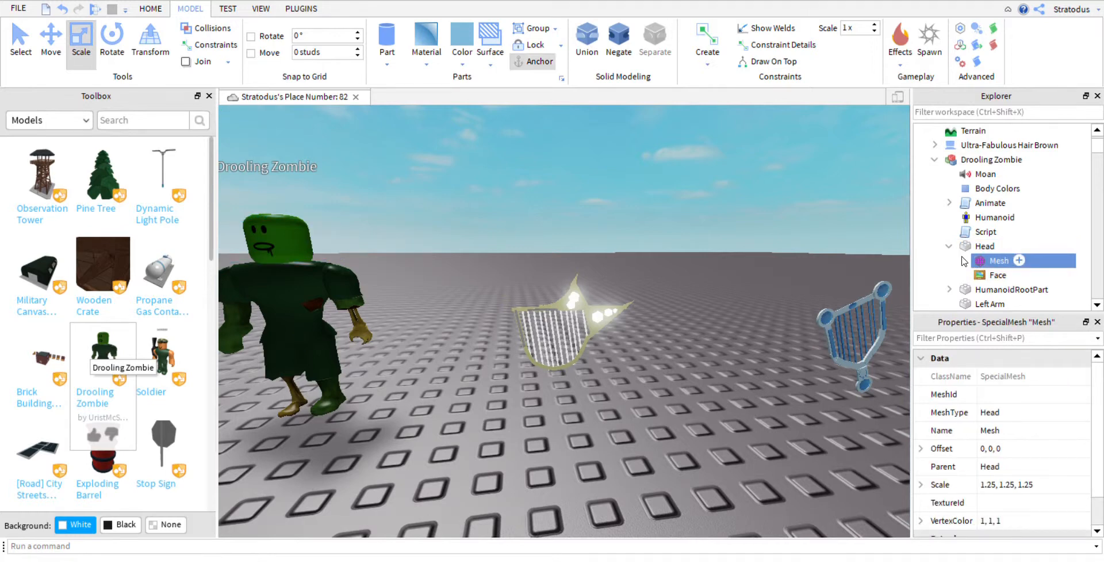
{"action": "left_click", "coordinate": [307, 327]}
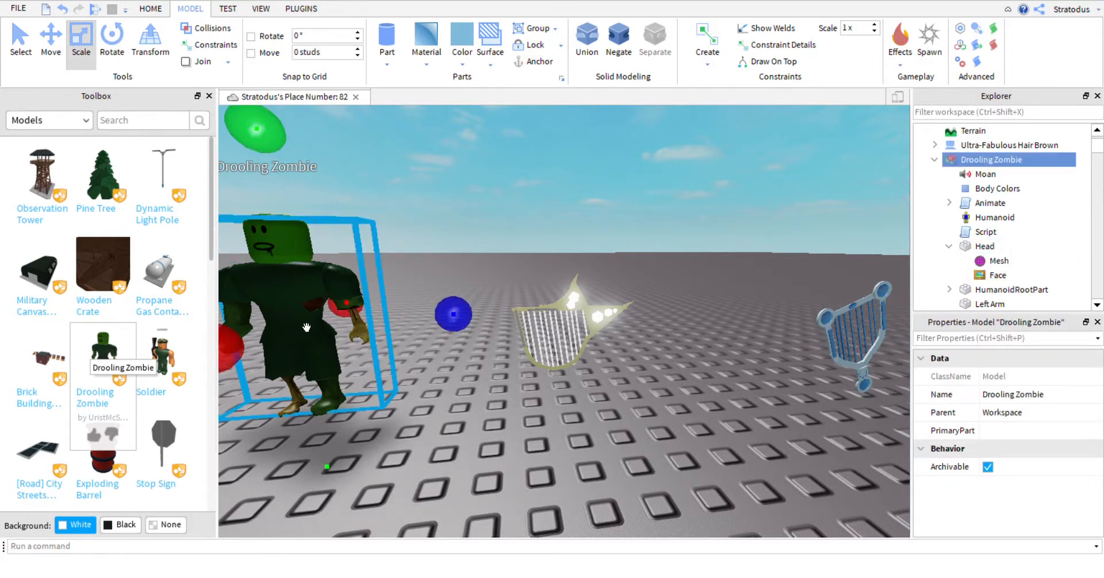
{"action": "key", "text": "Delete"}
Scale up the black neon block on the baseplate into a thicker box
{"action": "right_click_drag", "start_coordinate": [522, 319], "coordinate": [522, 318]}
{"action": "left_click_drag", "start_coordinate": [554, 466], "coordinate": [557, 433]}
{"action": "right_click_drag", "start_coordinate": [557, 433], "coordinate": [557, 434]}
{"action": "left_click_drag", "start_coordinate": [557, 434], "coordinate": [555, 431]}
{"action": "right_click_drag", "start_coordinate": [556, 434], "coordinate": [556, 432]}
{"action": "left_click_drag", "start_coordinate": [555, 431], "coordinate": [518, 449]}
{"action": "key", "text": "ctrl+r"}
{"action": "key", "text": "w"}
{"action": "right_click_drag", "start_coordinate": [498, 432], "coordinate": [498, 431]}
{"action": "left_click_drag", "start_coordinate": [524, 503], "coordinate": [519, 492]}
{"action": "left_click_drag", "start_coordinate": [435, 322], "coordinate": [435, 306]}
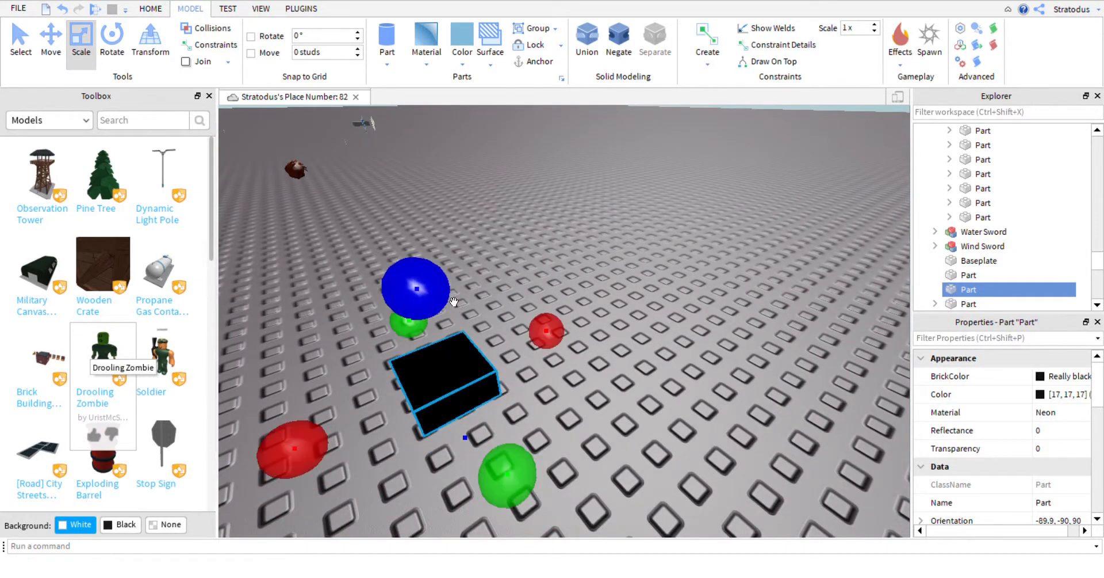
{"action": "left_click", "coordinate": [471, 284]}
Change the black neon block's color to Fossil and its material to Wood, and check the grain up close
{"action": "left_click", "coordinate": [448, 392]}
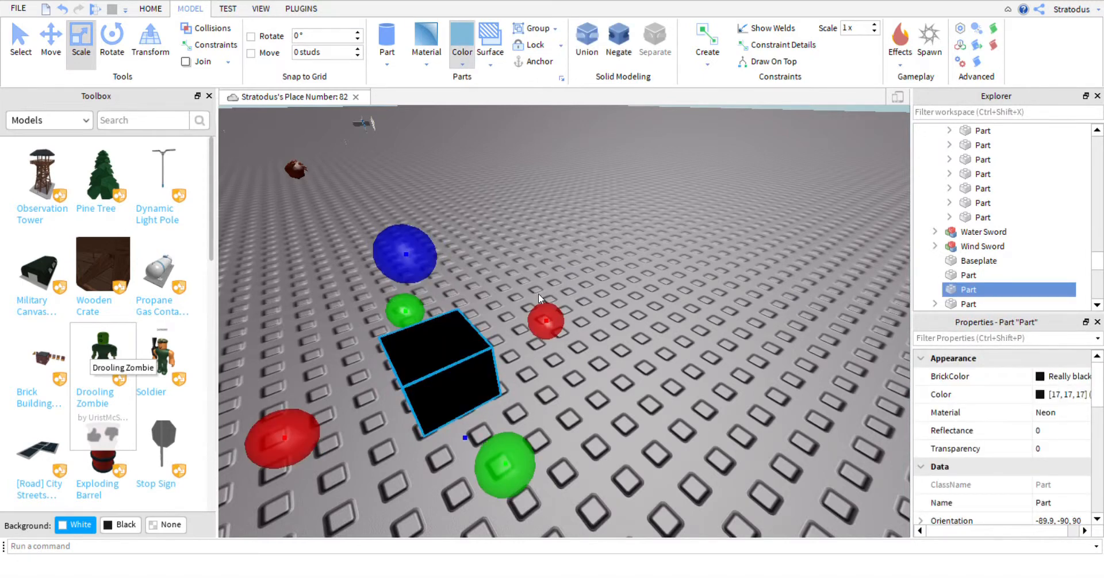
{"action": "left_click", "coordinate": [634, 312]}
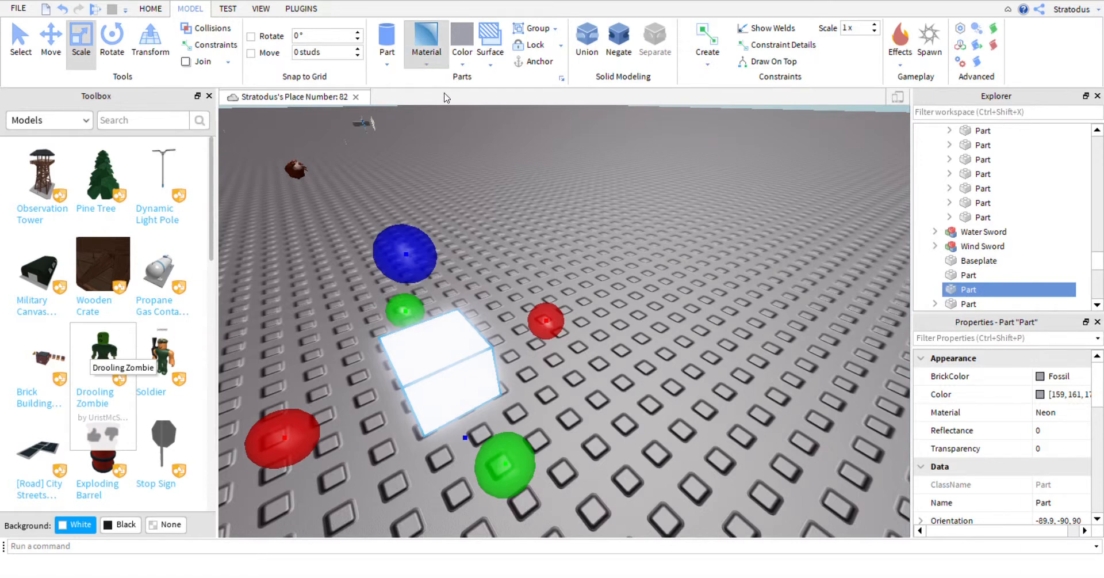
{"action": "left_click", "coordinate": [571, 262]}
{"action": "right_click_drag", "start_coordinate": [570, 263], "coordinate": [542, 294]}
{"action": "scroll", "coordinate": [543, 293], "scroll_direction": "up", "scroll_amount": 2}
{"action": "left_click", "coordinate": [543, 293]}
{"action": "left_click_drag", "start_coordinate": [543, 293], "coordinate": [592, 256]}
{"action": "right_click_drag", "start_coordinate": [592, 256], "coordinate": [599, 254]}
{"action": "scroll", "coordinate": [699, 286], "scroll_direction": "up", "scroll_amount": 3}
{"action": "scroll", "coordinate": [699, 286], "scroll_direction": "down", "scroll_amount": 3}
{"action": "scroll", "coordinate": [699, 286], "scroll_direction": "up", "scroll_amount": 3}
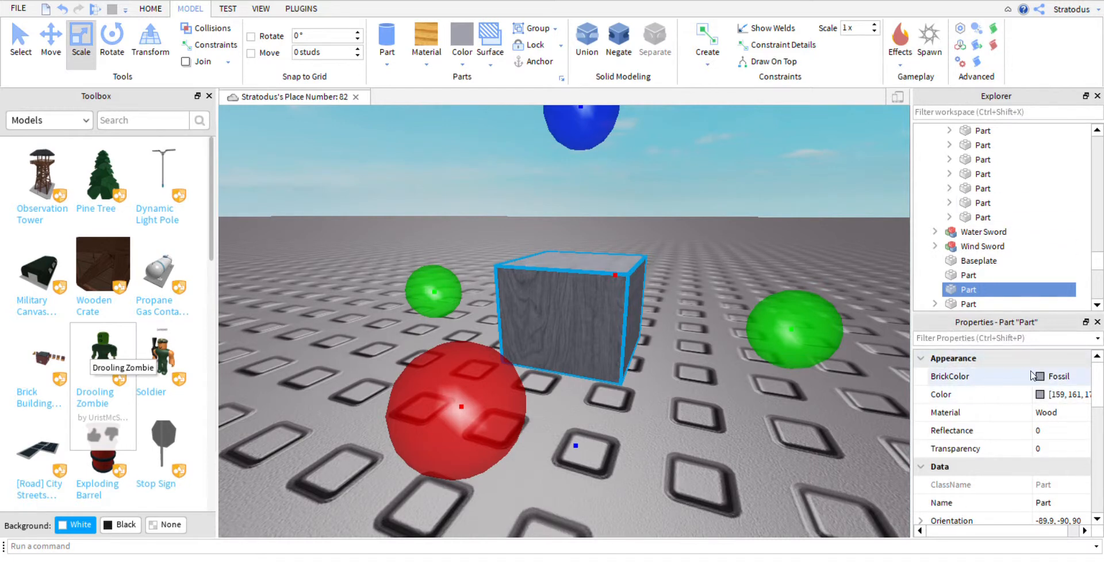
Try the Bright yellow BrickColor on the wooden block and set it back to Fossil
{"action": "left_click", "coordinate": [1049, 379]}
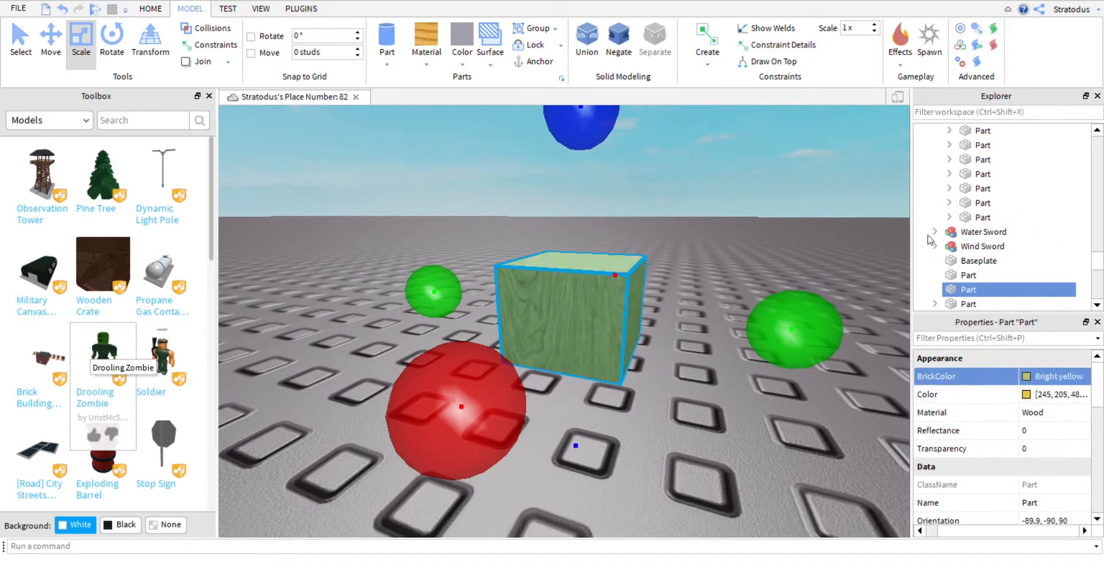
{"action": "left_click", "coordinate": [941, 218]}
{"action": "left_click", "coordinate": [696, 181]}
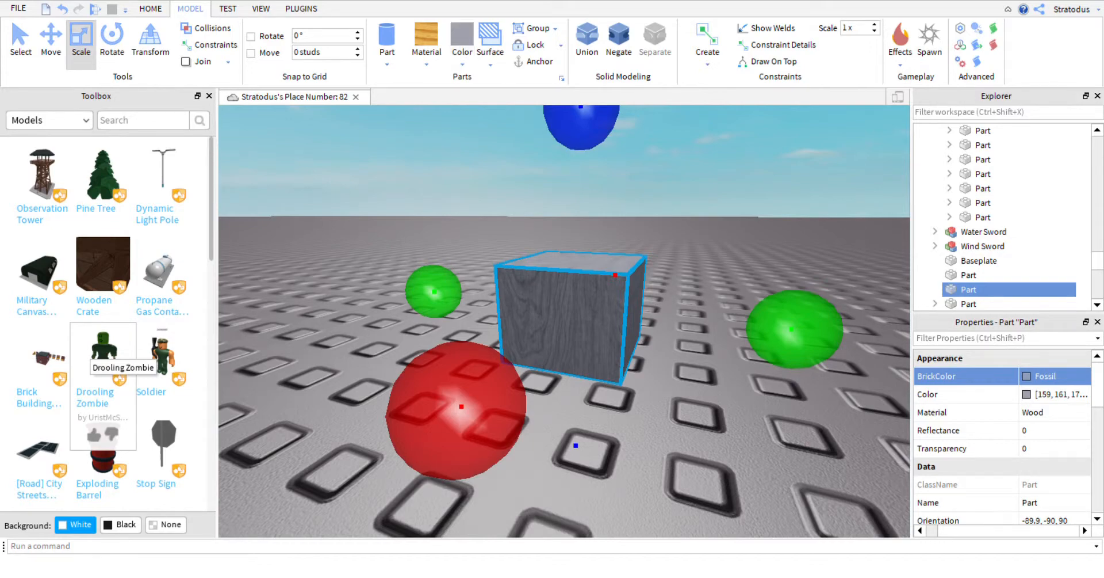
Try the Pebble, Plastic, Sand and Slate materials in turn on the selected Fossil-colored block
{"action": "key", "text": "w"}
{"action": "right_click_drag", "start_coordinate": [716, 425], "coordinate": [716, 426]}
{"action": "key", "text": "w"}
{"action": "key", "text": "d"}
{"action": "key", "text": "f"}
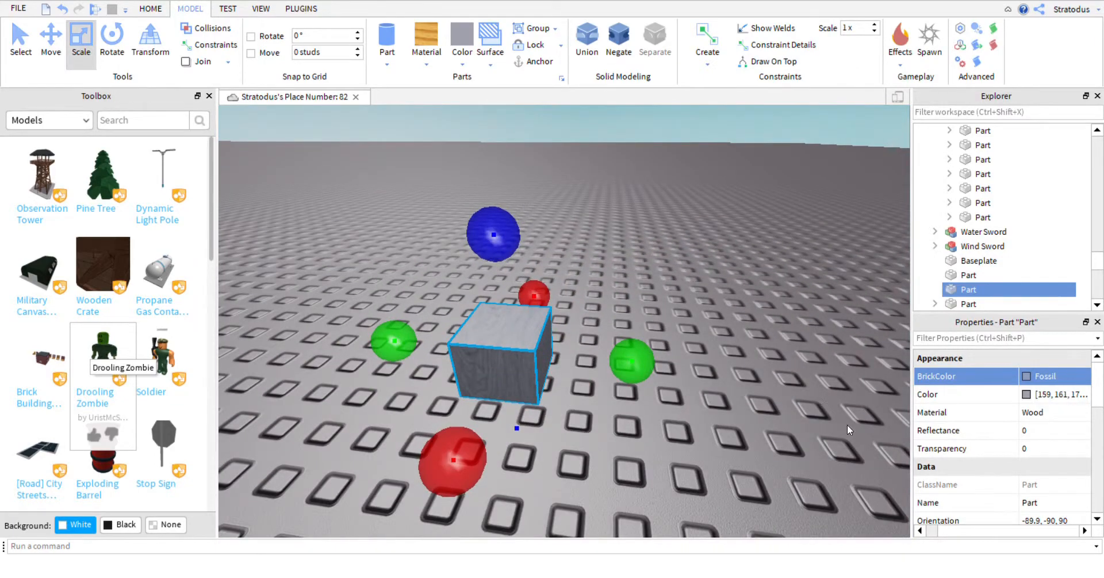
{"action": "left_click", "coordinate": [1048, 416]}
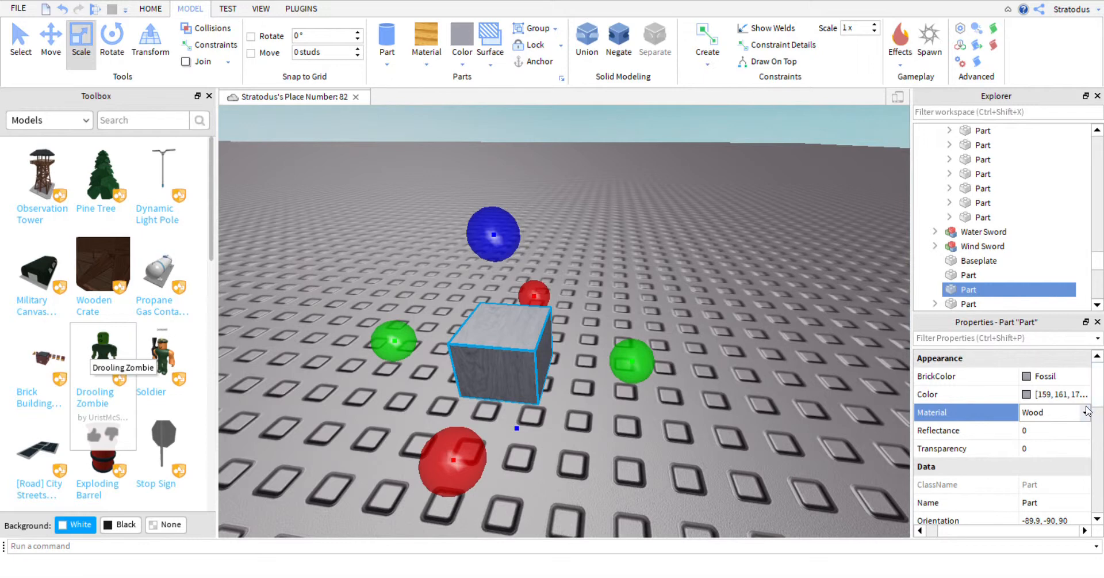
{"action": "left_click", "coordinate": [1052, 473]}
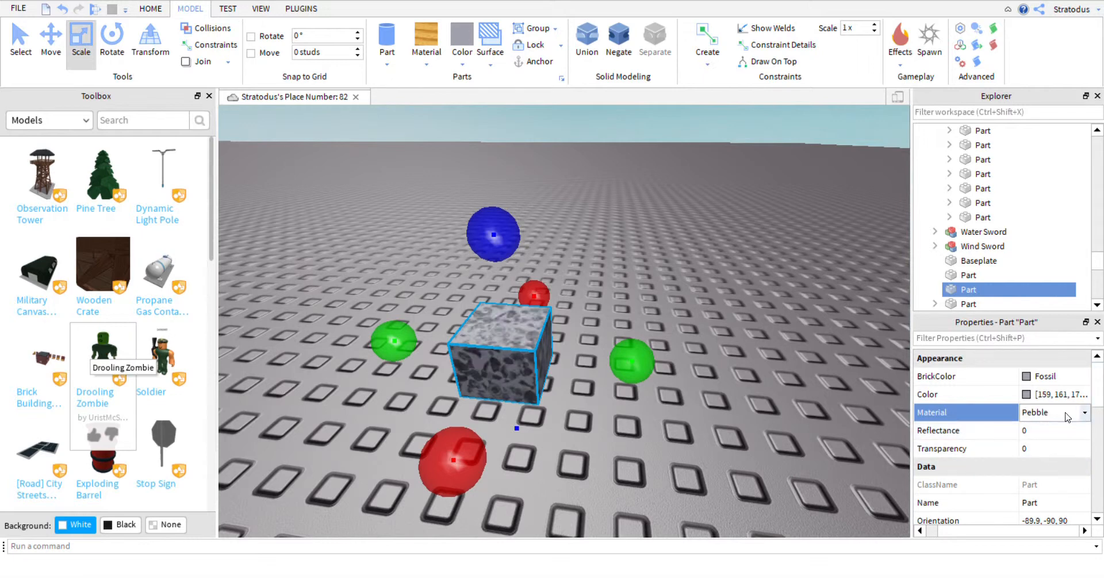
{"action": "left_click", "coordinate": [1065, 480]}
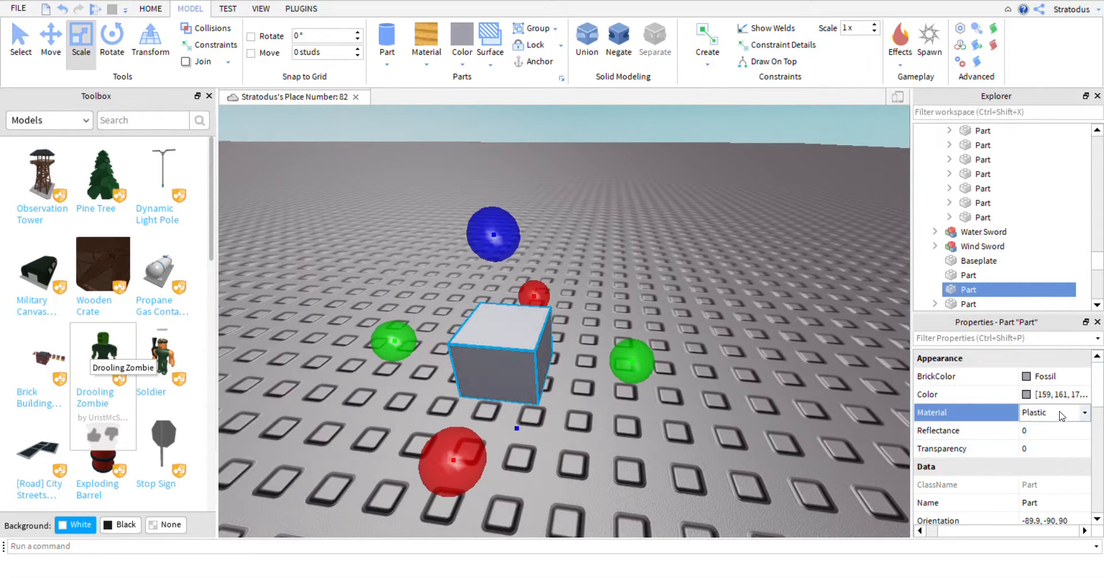
{"action": "left_click", "coordinate": [1056, 496]}
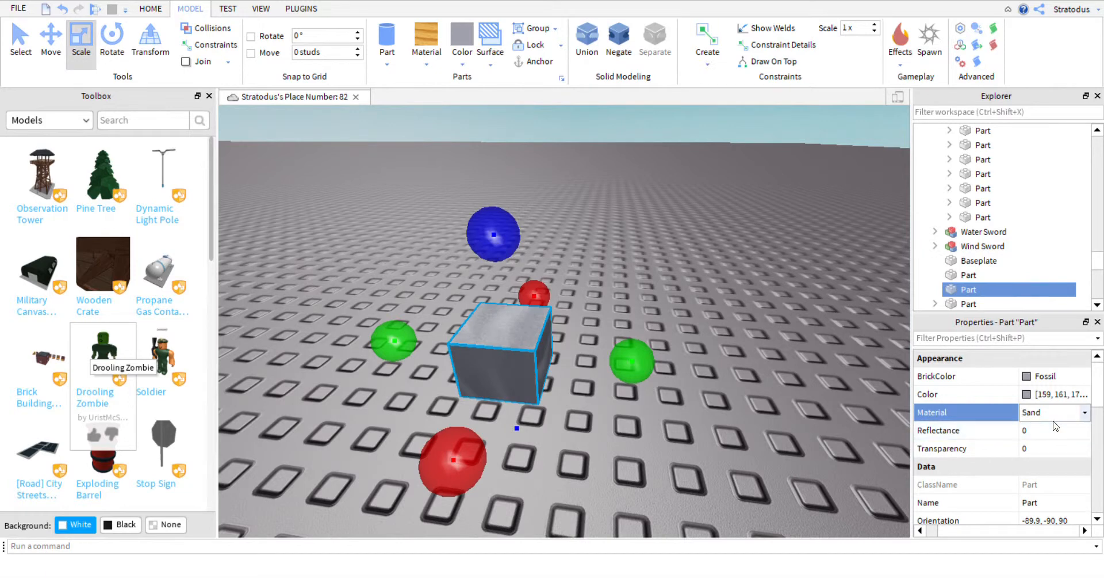
{"action": "left_click", "coordinate": [1051, 501]}
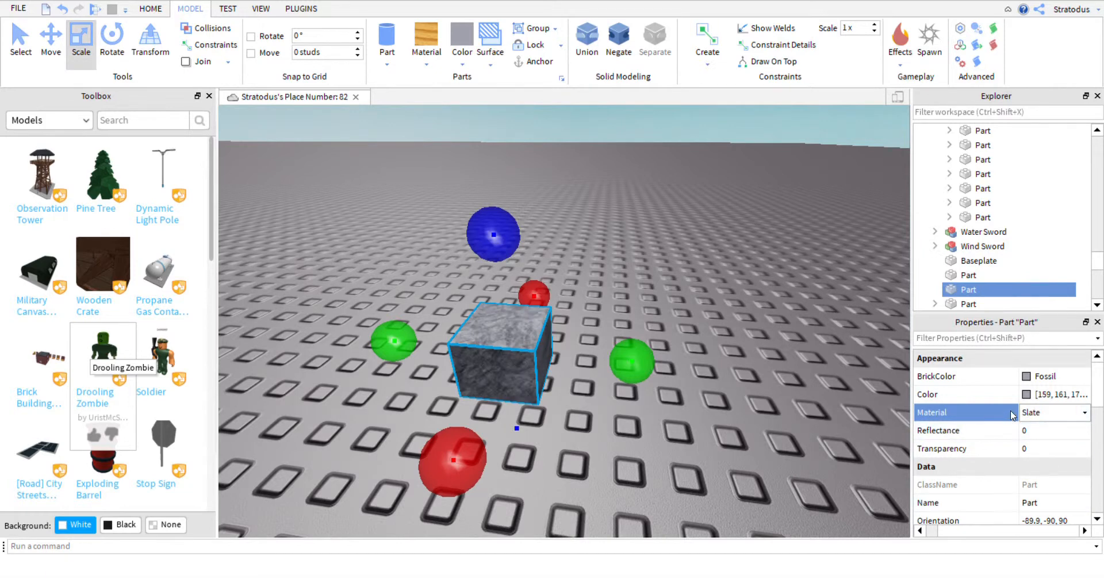
Test the Fog BrickColor on the slate block before restoring Fossil, and set its Reflectance to 1
{"action": "left_click", "coordinate": [1046, 380]}
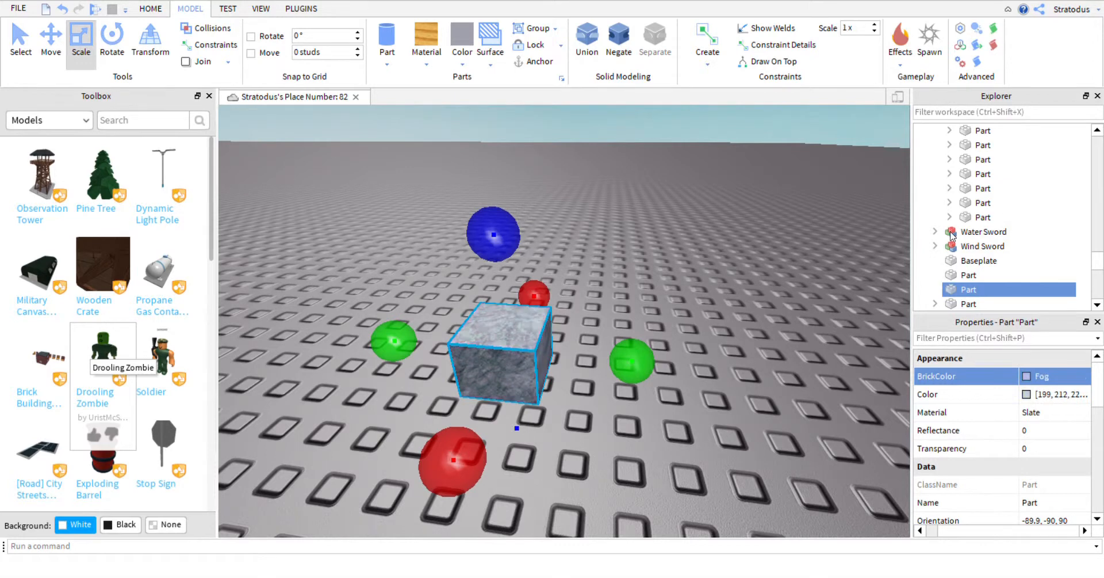
{"action": "left_click", "coordinate": [617, 203]}
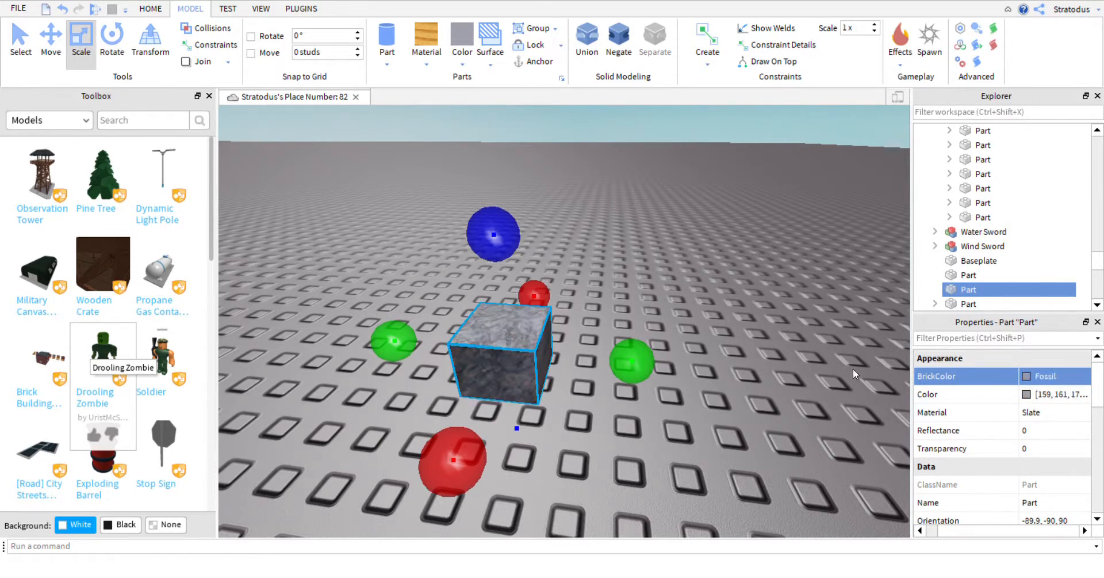
{"action": "left_click", "coordinate": [1060, 437]}
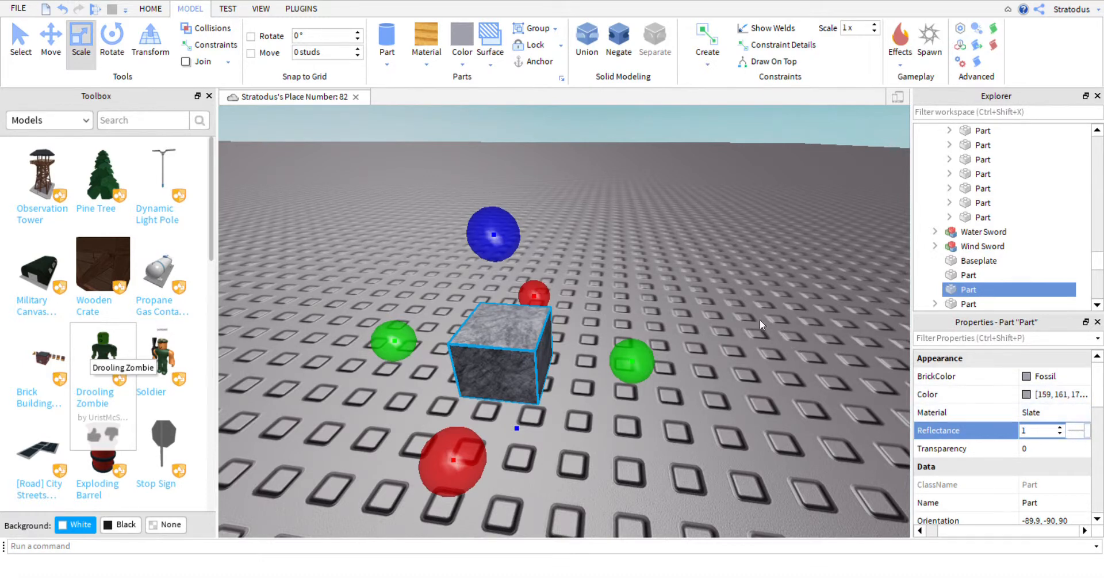
{"action": "left_click", "coordinate": [681, 264]}
{"action": "left_click", "coordinate": [519, 344]}
{"action": "left_click", "coordinate": [1042, 429]}
Try the Marble and Foil materials on the block and set its Reflectance to 0
{"action": "left_click", "coordinate": [1031, 412]}
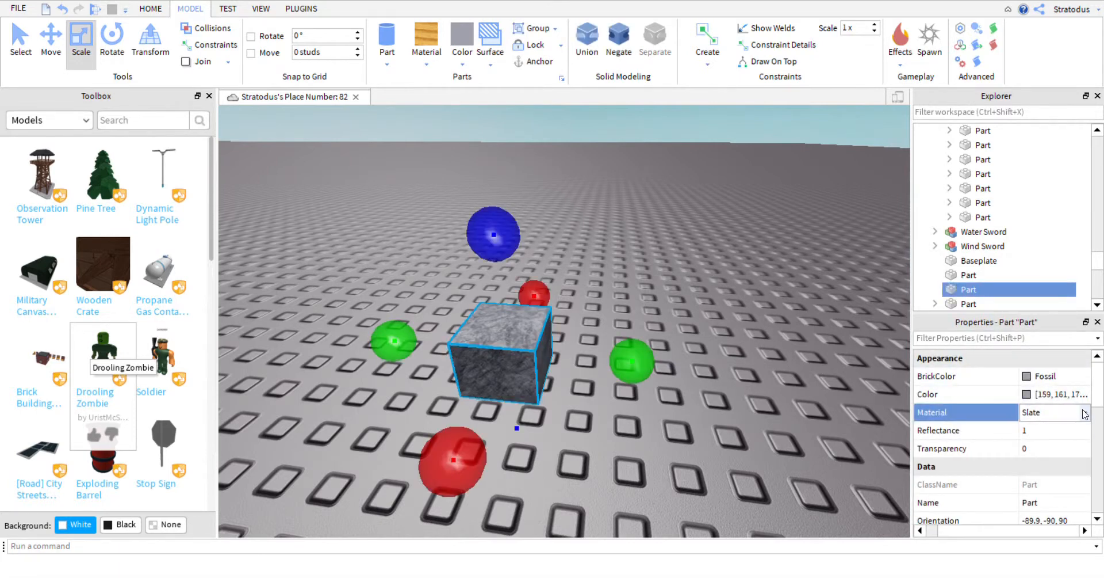
{"action": "left_click", "coordinate": [1042, 456]}
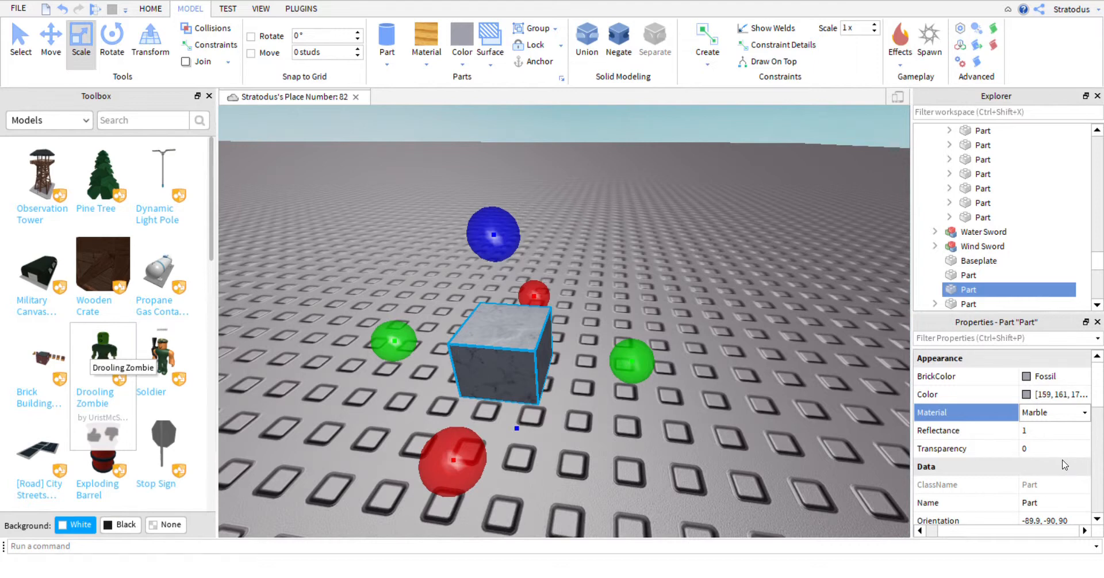
{"action": "left_click", "coordinate": [1026, 493]}
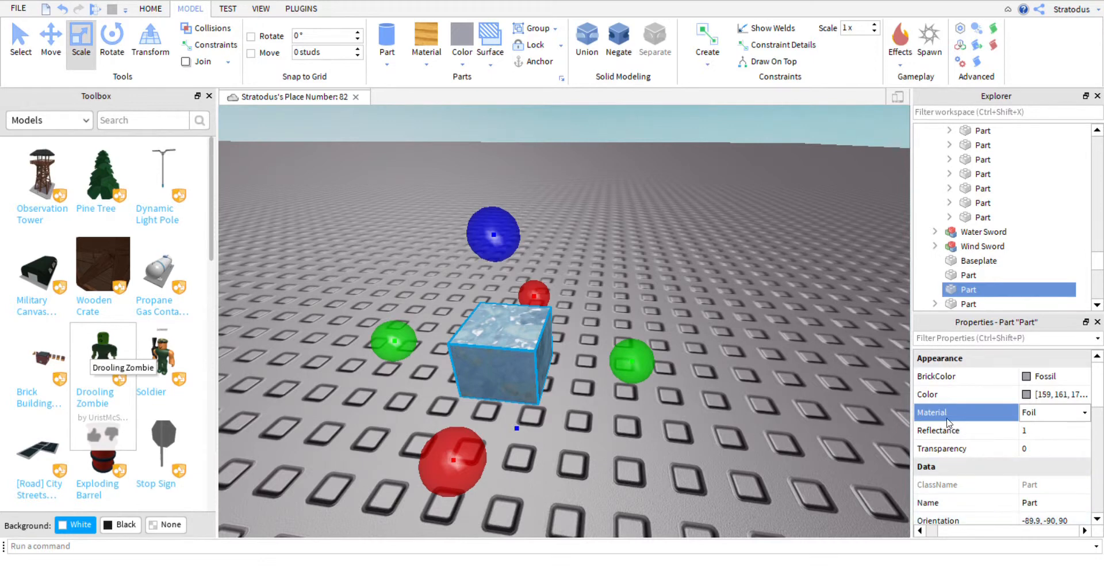
{"action": "left_click", "coordinate": [1041, 436]}
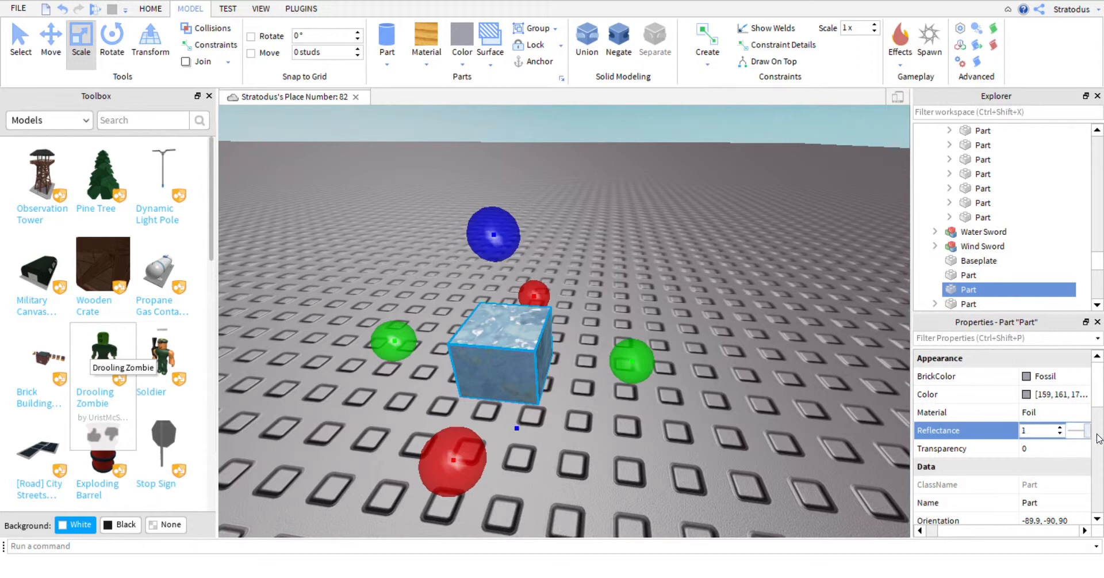
{"action": "left_click_drag", "start_coordinate": [1060, 445], "coordinate": [1057, 446]}
{"action": "left_click", "coordinate": [1057, 417]}
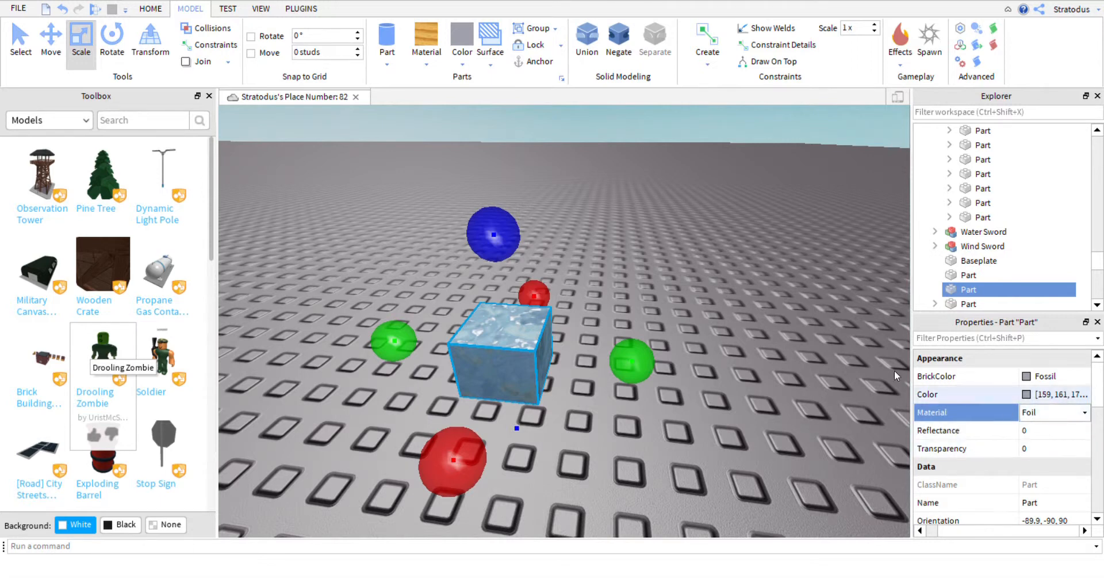
{"action": "left_click", "coordinate": [1053, 430]}
{"action": "left_click", "coordinate": [1048, 395]}
{"action": "left_click", "coordinate": [1031, 381]}
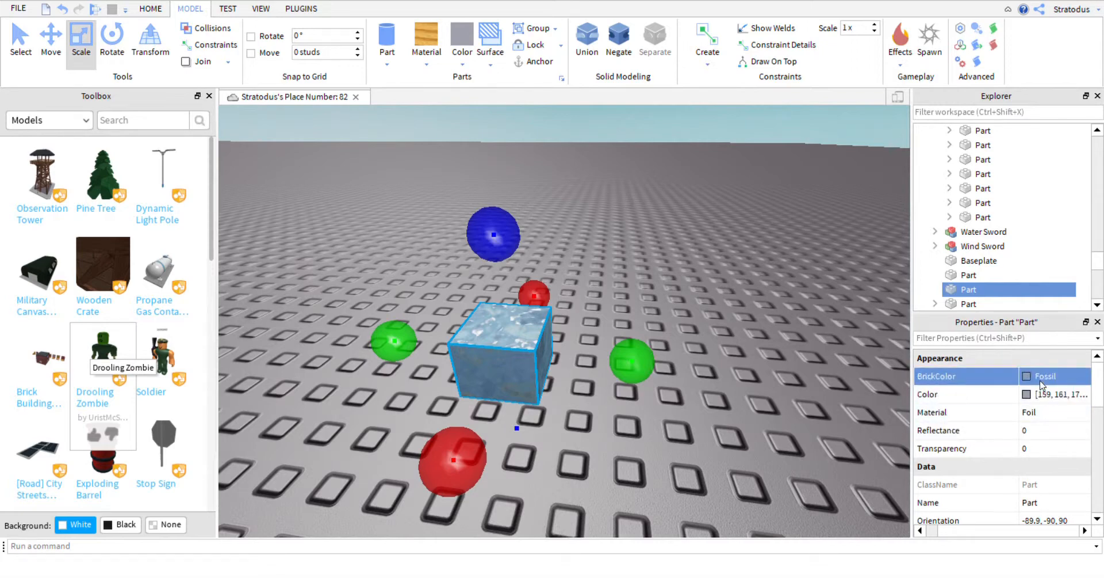
Examine the foil block's surface up close and compare it with the surrounding sky
{"action": "right_click_drag", "start_coordinate": [730, 405], "coordinate": [729, 405]}
{"action": "key", "text": "w"}
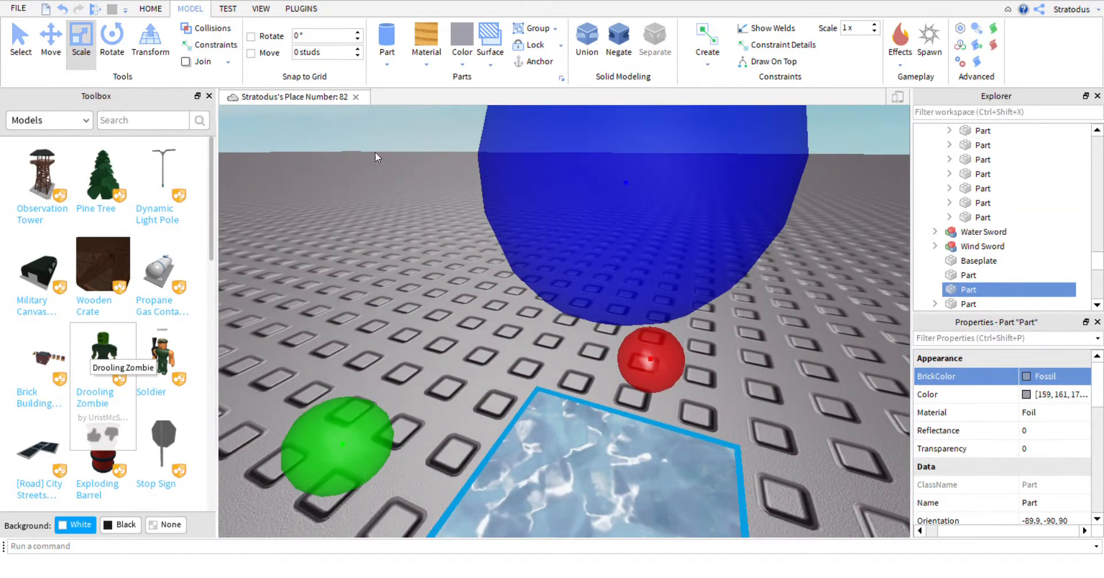
{"action": "right_click_drag", "start_coordinate": [741, 450], "coordinate": [742, 437]}
{"action": "scroll", "coordinate": [657, 312], "scroll_direction": "down", "scroll_amount": 4}
{"action": "right_click_drag", "start_coordinate": [522, 185], "coordinate": [522, 185]}
{"action": "scroll", "coordinate": [570, 336], "scroll_direction": "down", "scroll_amount": 4}
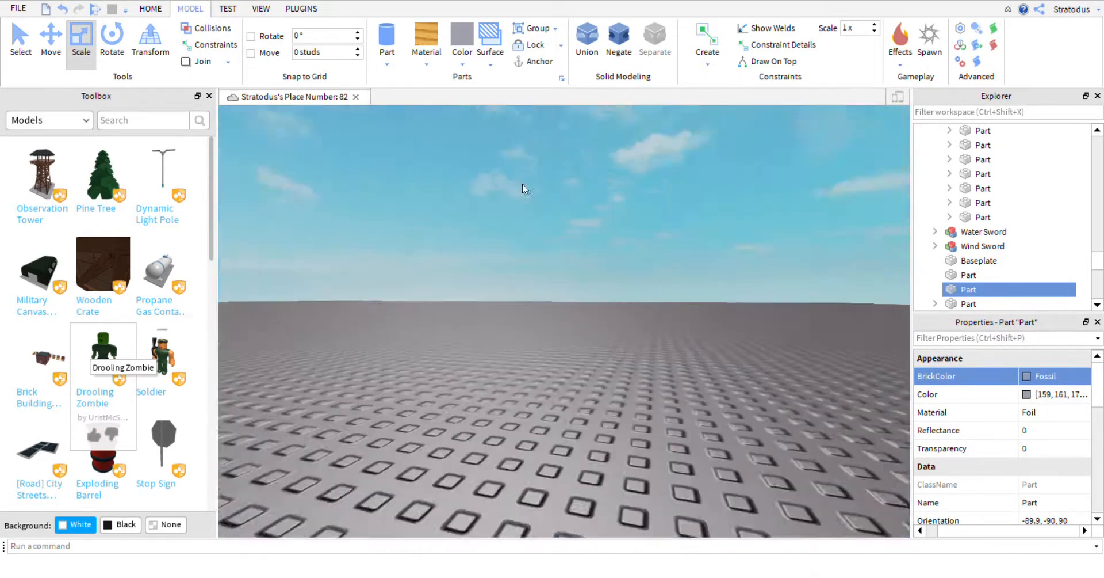
{"action": "right_click_drag", "start_coordinate": [570, 336], "coordinate": [573, 346]}
{"action": "scroll", "coordinate": [573, 345], "scroll_direction": "up", "scroll_amount": 3}
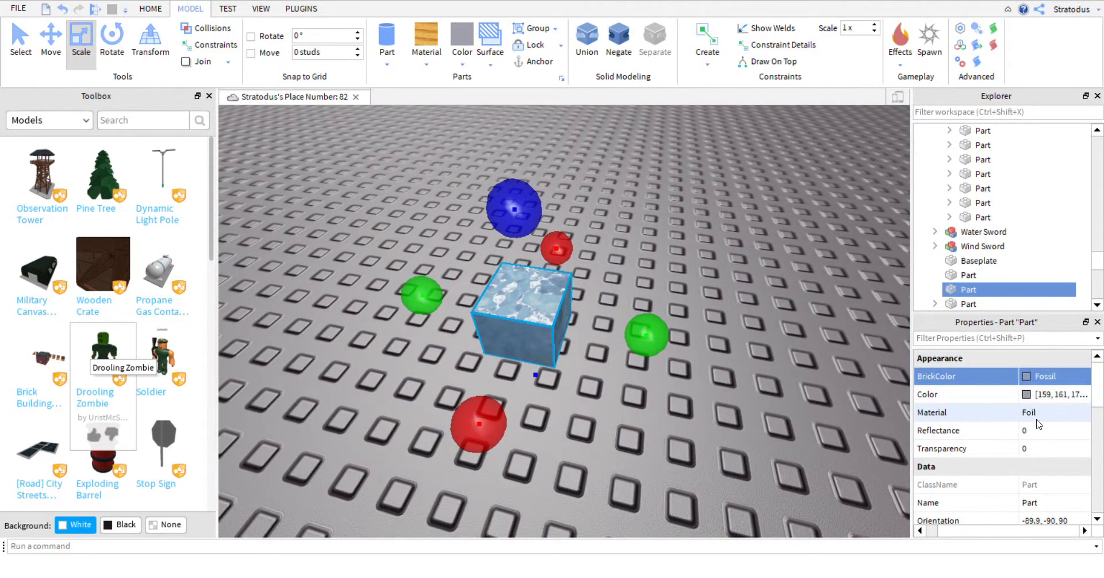
Try the Grass material on the block, settle on Glass, and inspect its surface from several distances
{"action": "left_click", "coordinate": [1037, 417]}
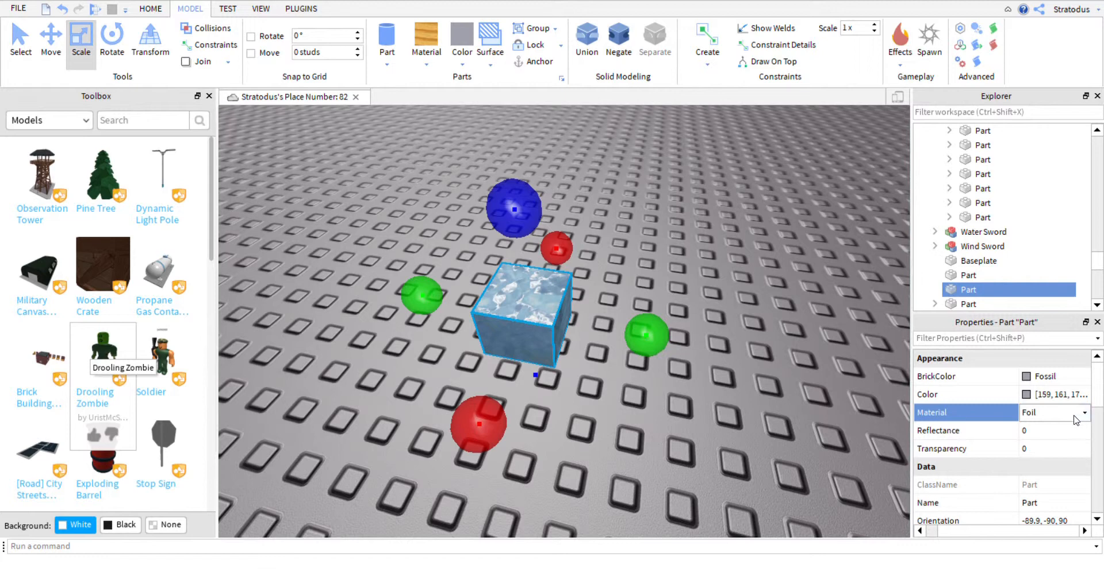
{"action": "left_click", "coordinate": [1044, 466]}
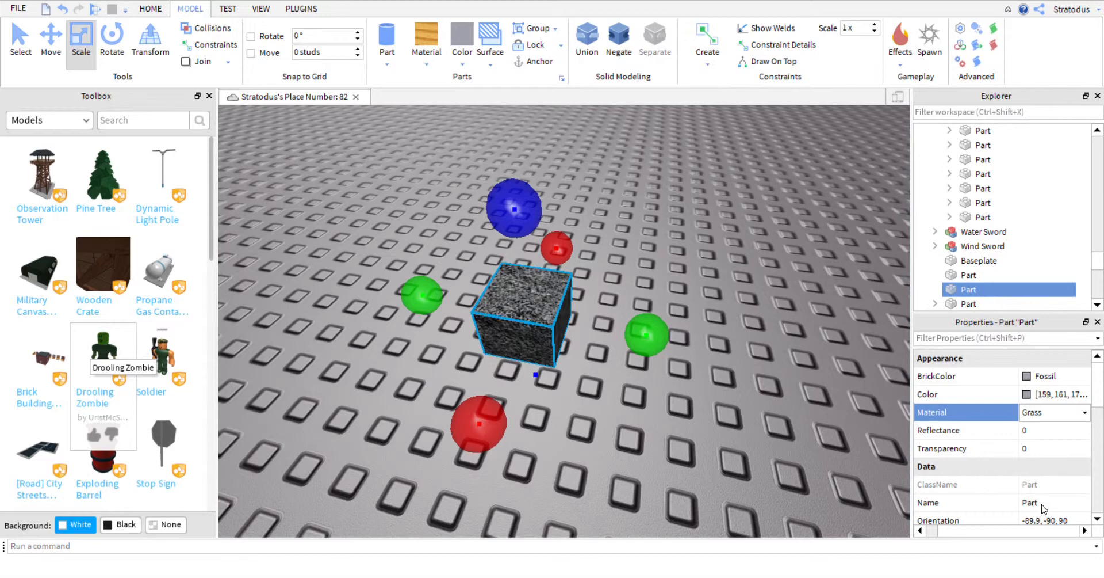
{"action": "left_click", "coordinate": [1053, 506]}
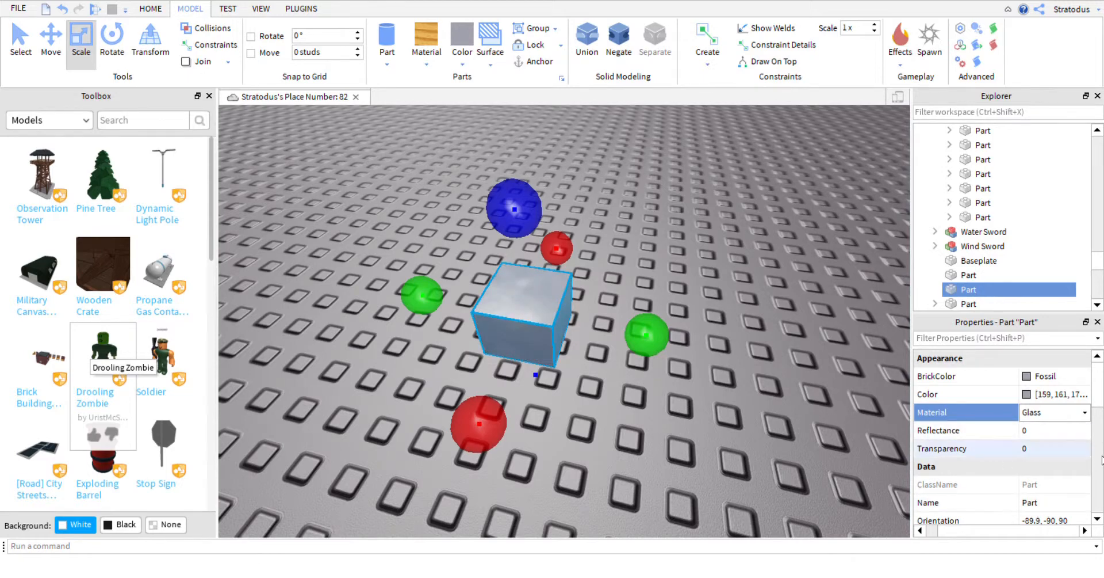
{"action": "left_click", "coordinate": [1041, 431]}
{"action": "scroll", "coordinate": [763, 371], "scroll_direction": "up", "scroll_amount": 5}
{"action": "scroll", "coordinate": [763, 367], "scroll_direction": "down", "scroll_amount": 5}
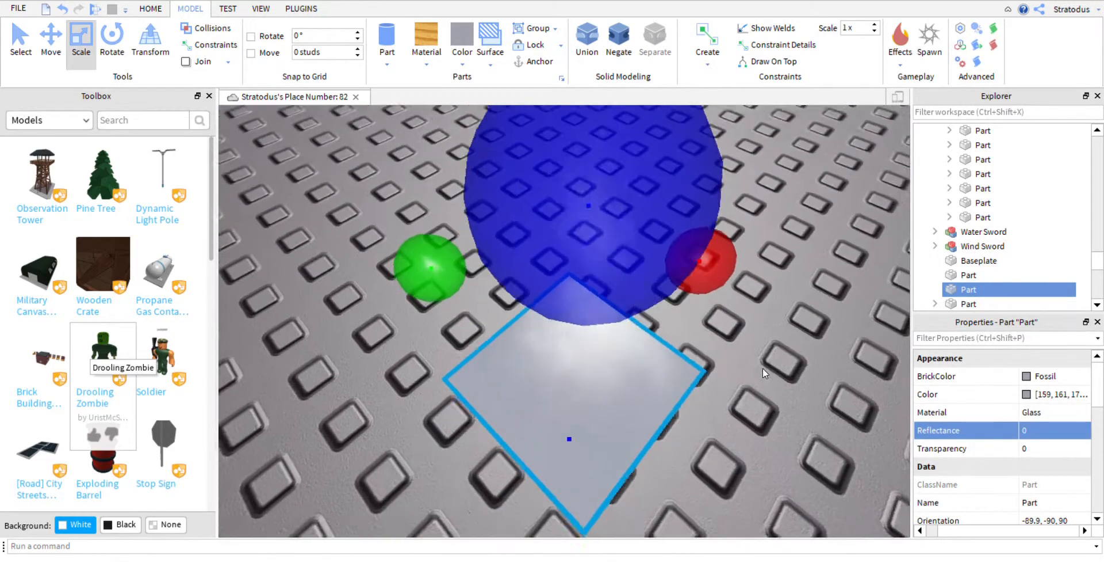
{"action": "scroll", "coordinate": [763, 367], "scroll_direction": "up", "scroll_amount": 3}
{"action": "scroll", "coordinate": [760, 382], "scroll_direction": "down", "scroll_amount": 5}
{"action": "scroll", "coordinate": [784, 392], "scroll_direction": "up", "scroll_amount": 3}
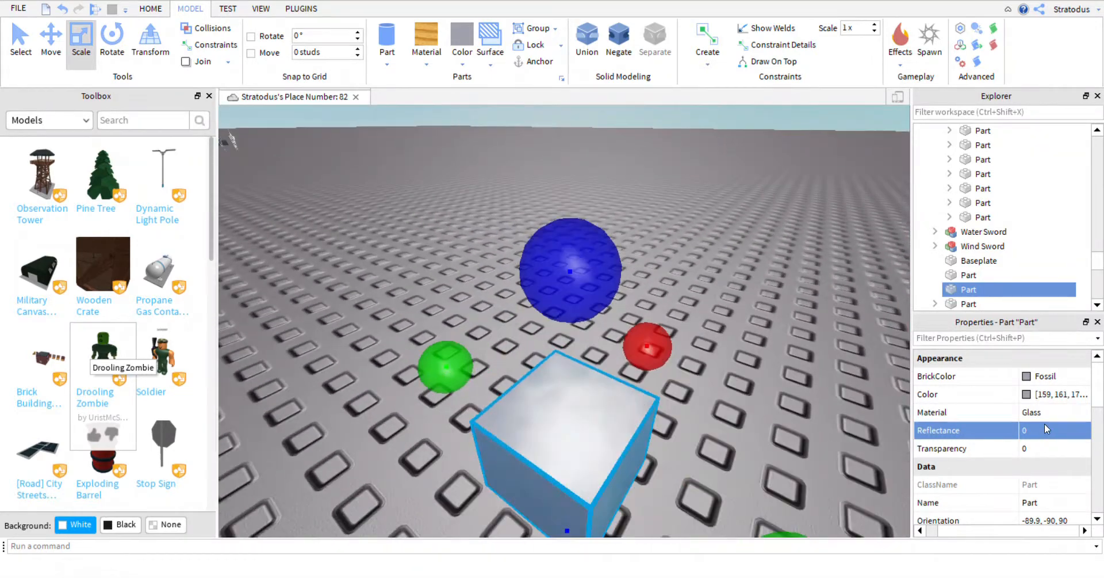
Set the glass block's Reflectance to 1 and check how it mirrors the sky from different distances
{"action": "left_click", "coordinate": [1040, 431]}
{"action": "left_click_drag", "start_coordinate": [1071, 432], "coordinate": [1102, 433]}
{"action": "left_click", "coordinate": [772, 299]}
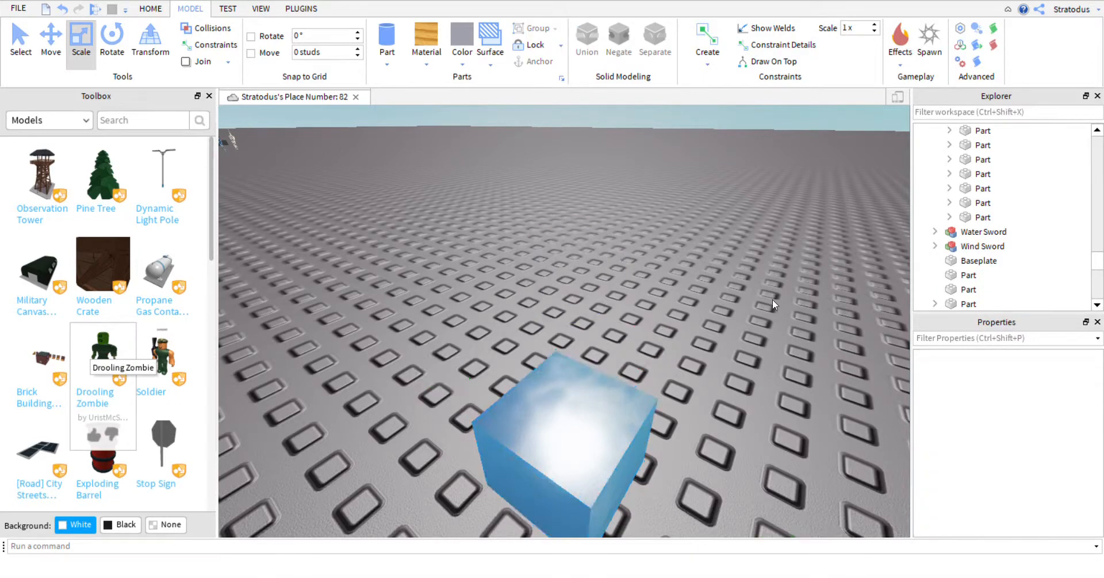
{"action": "scroll", "coordinate": [775, 317], "scroll_direction": "up", "scroll_amount": 5}
{"action": "scroll", "coordinate": [775, 317], "scroll_direction": "down", "scroll_amount": 3}
{"action": "scroll", "coordinate": [775, 316], "scroll_direction": "up", "scroll_amount": 2}
{"action": "scroll", "coordinate": [775, 316], "scroll_direction": "down", "scroll_amount": 5}
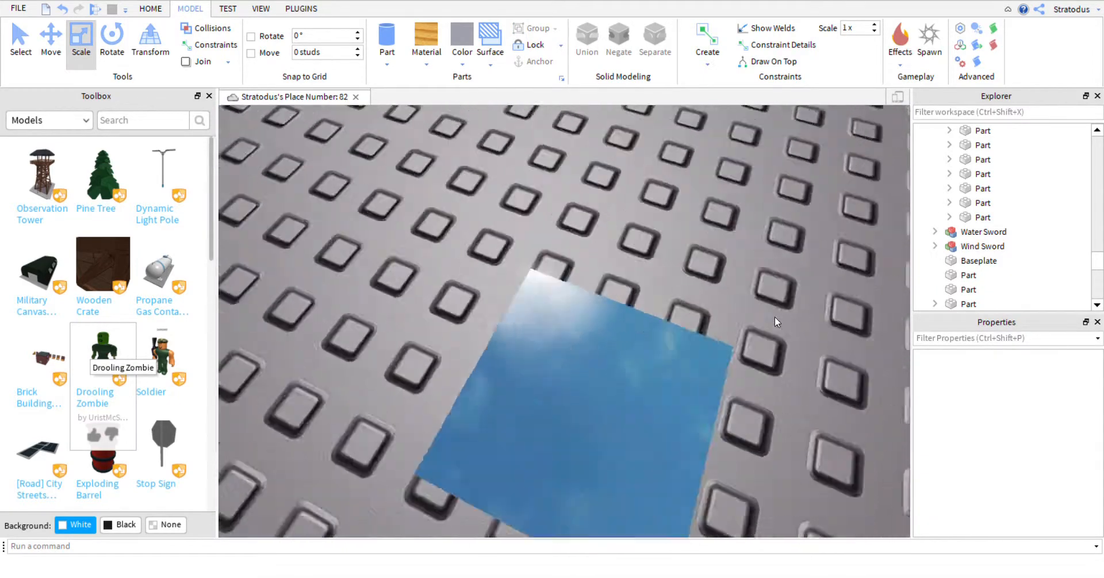
Stretch the reflective glass block into a wider slab and examine the sky reflection on its faces
{"action": "left_click", "coordinate": [614, 379]}
{"action": "key", "text": "f"}
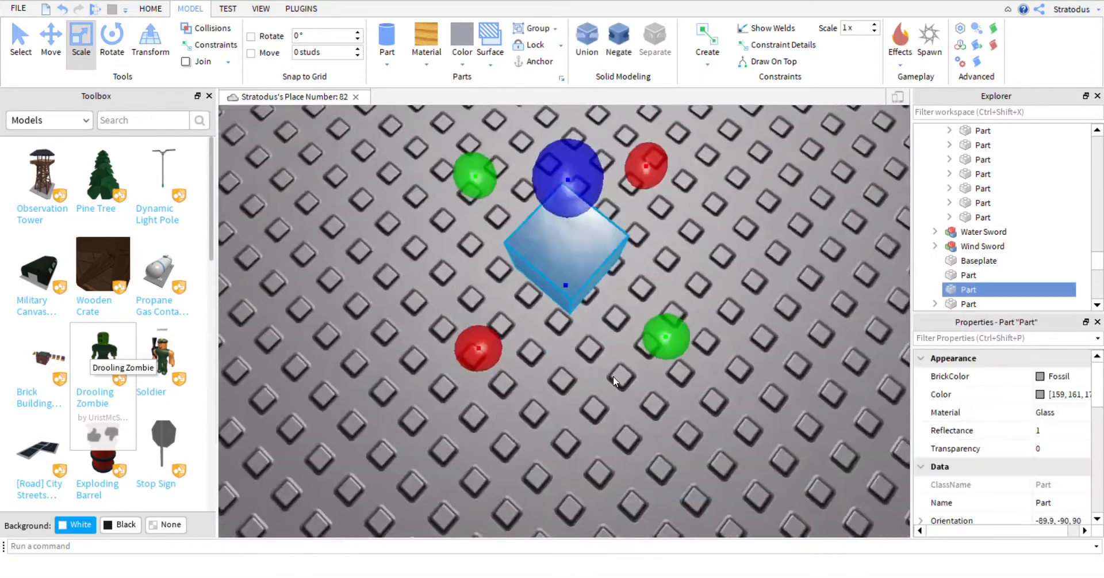
{"action": "scroll", "coordinate": [615, 379], "scroll_direction": "down", "scroll_amount": 3}
{"action": "left_click_drag", "start_coordinate": [624, 328], "coordinate": [799, 375]}
{"action": "left_click", "coordinate": [809, 256]}
{"action": "scroll", "coordinate": [809, 255], "scroll_direction": "down", "scroll_amount": 4}
{"action": "right_click_drag", "start_coordinate": [742, 287], "coordinate": [736, 290]}
{"action": "scroll", "coordinate": [736, 289], "scroll_direction": "up", "scroll_amount": 6}
{"action": "scroll", "coordinate": [736, 289], "scroll_direction": "down", "scroll_amount": 5}
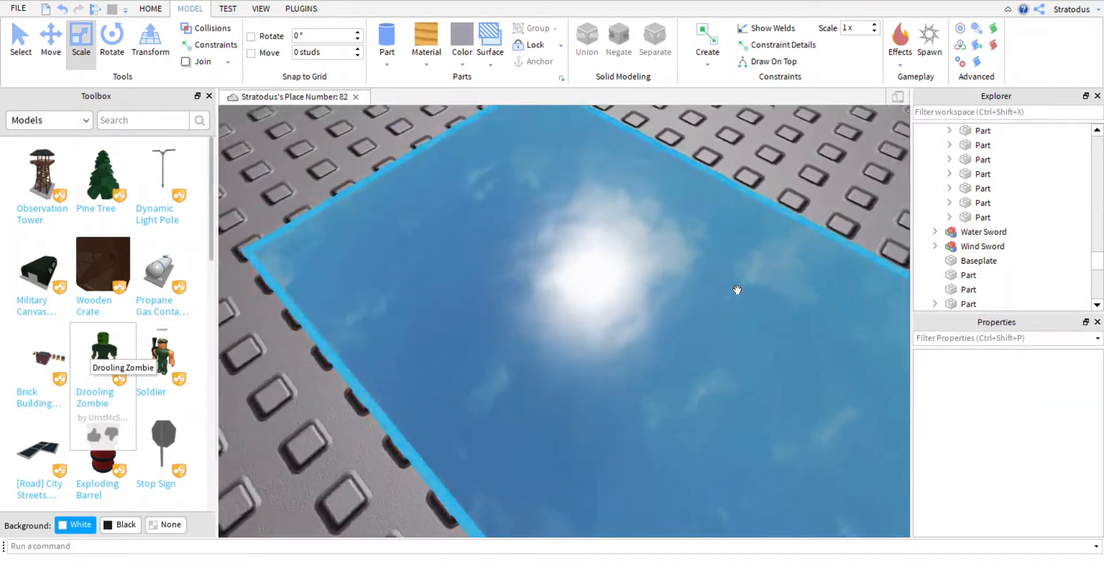
{"action": "scroll", "coordinate": [734, 289], "scroll_direction": "up", "scroll_amount": 5}
{"action": "scroll", "coordinate": [718, 276], "scroll_direction": "down", "scroll_amount": 5}
{"action": "right_click_drag", "start_coordinate": [700, 266], "coordinate": [698, 267]}
Search the model library for "skybox"
{"action": "left_click", "coordinate": [115, 123]}
{"action": "type", "text": "skybox"}
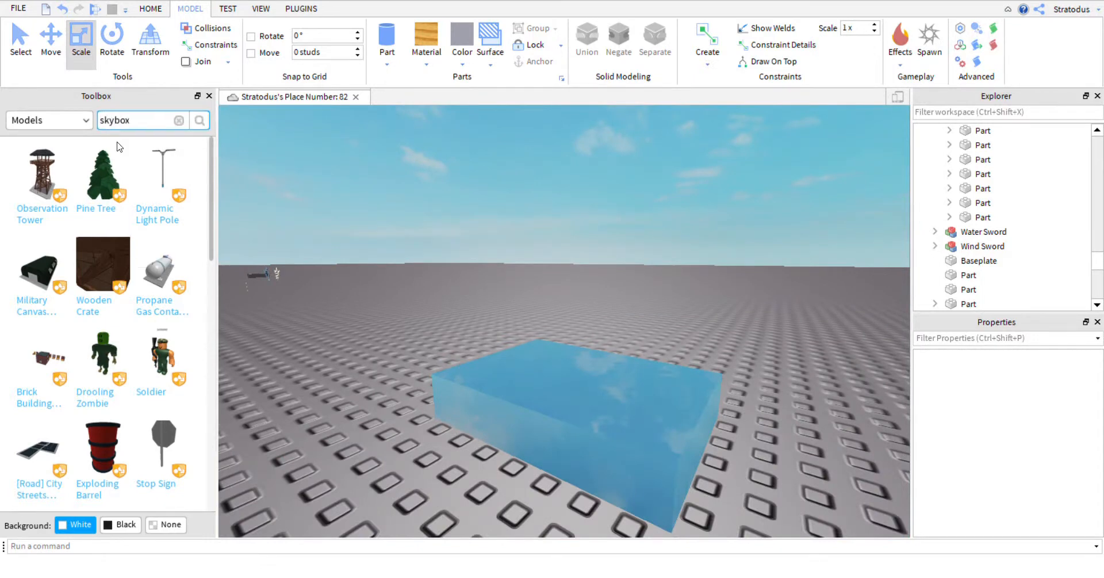
{"action": "key", "text": "Return"}
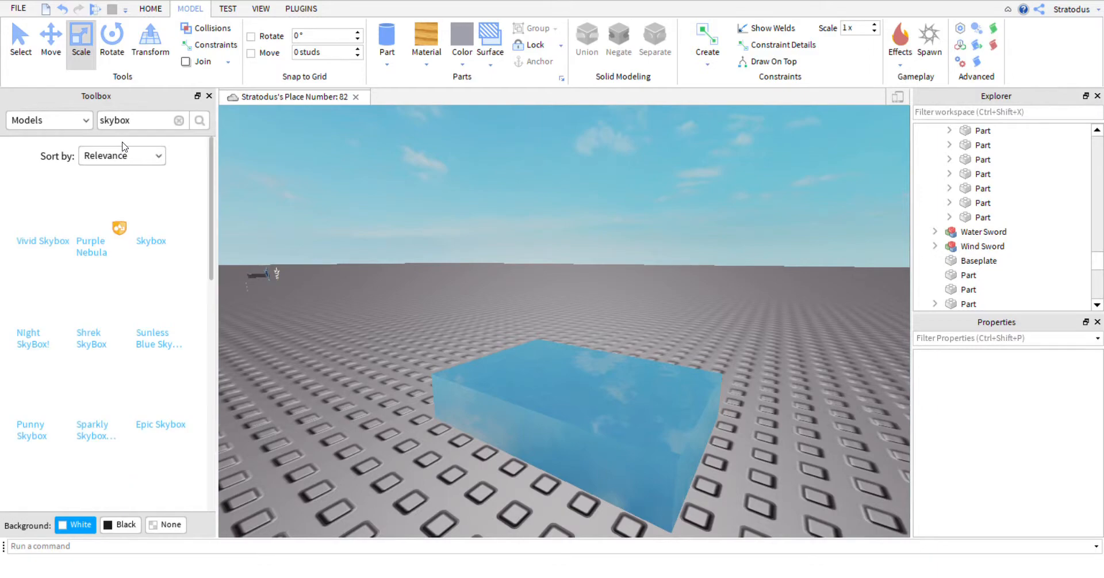
Insert the Shrek SkyBox model into the place and look at its reflection on the glass slab
{"action": "right_click_drag", "start_coordinate": [265, 261], "coordinate": [264, 260]}
{"action": "key", "text": "s"}
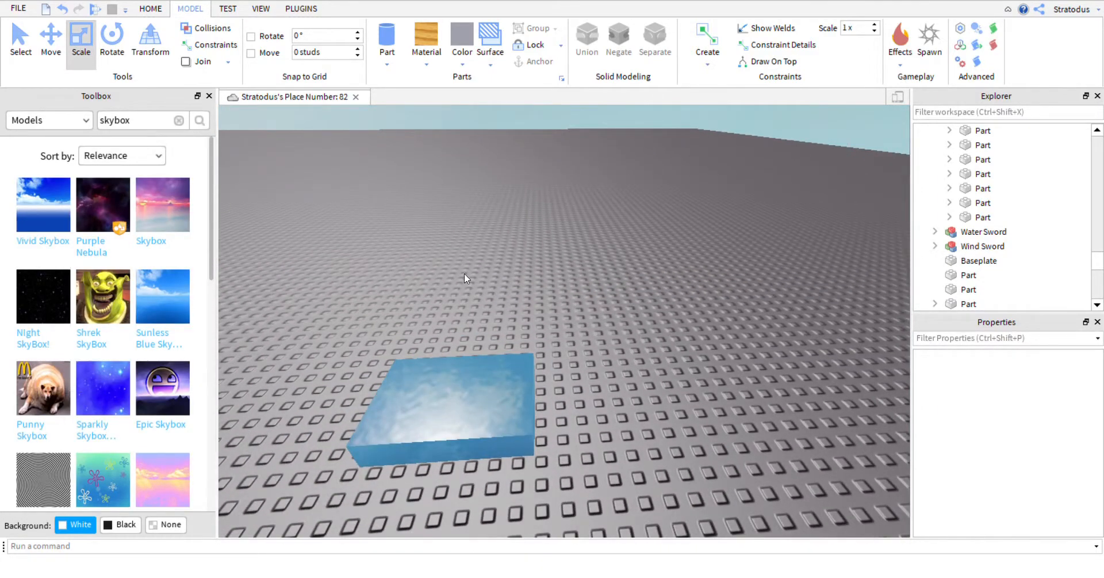
{"action": "right_click_drag", "start_coordinate": [467, 188], "coordinate": [467, 190]}
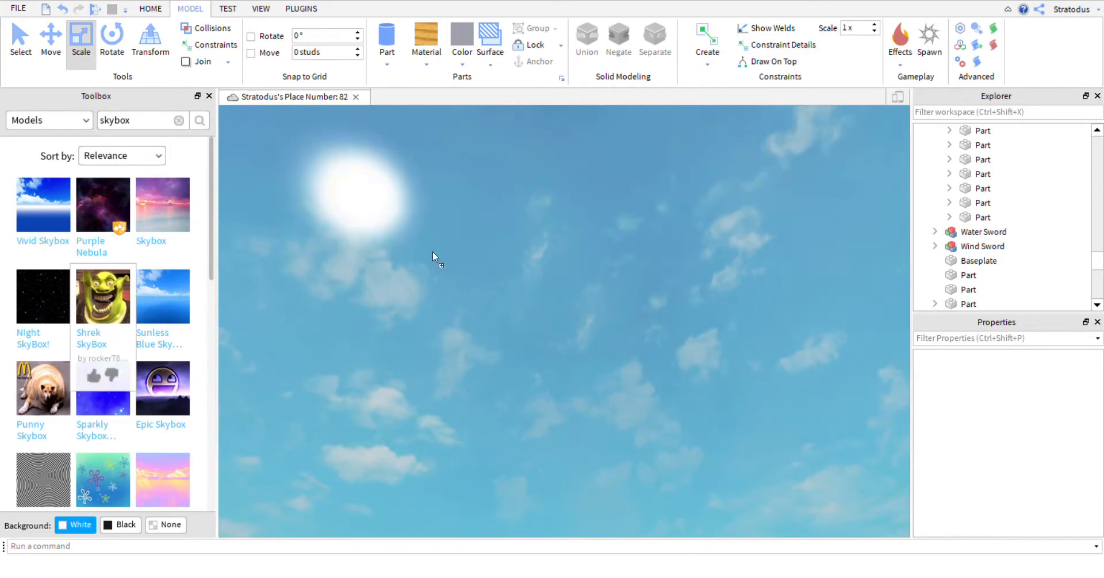
{"action": "left_click_drag", "start_coordinate": [433, 256], "coordinate": [434, 257]}
{"action": "right_click_drag", "start_coordinate": [487, 273], "coordinate": [509, 305]}
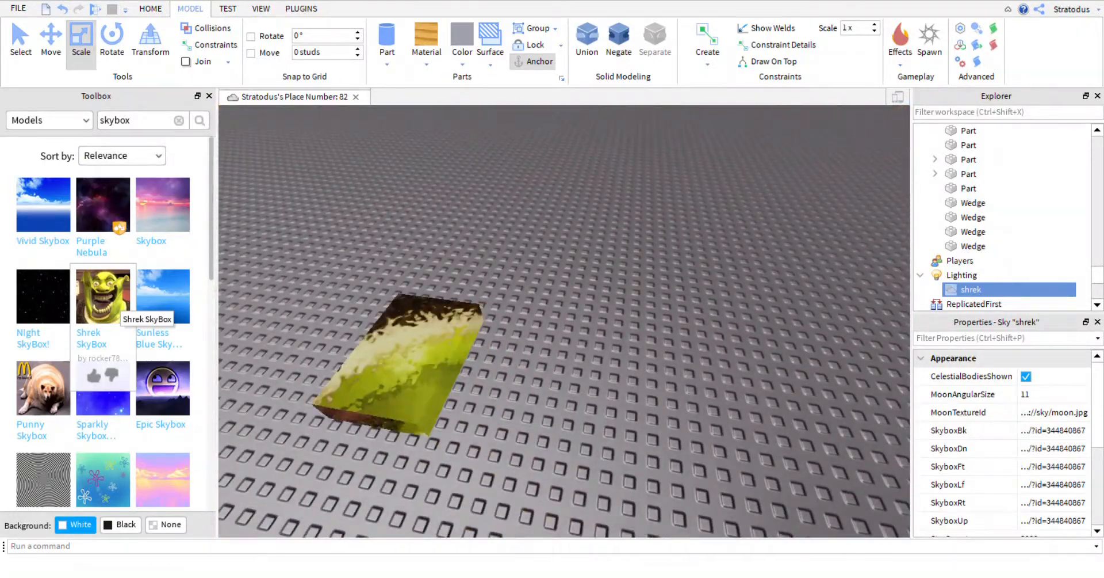
Undo the Shrek SkyBox insertion and check the glass slab's reflection and properties
{"action": "left_click", "coordinate": [62, 10]}
{"action": "right_click_drag", "start_coordinate": [617, 320], "coordinate": [617, 319]}
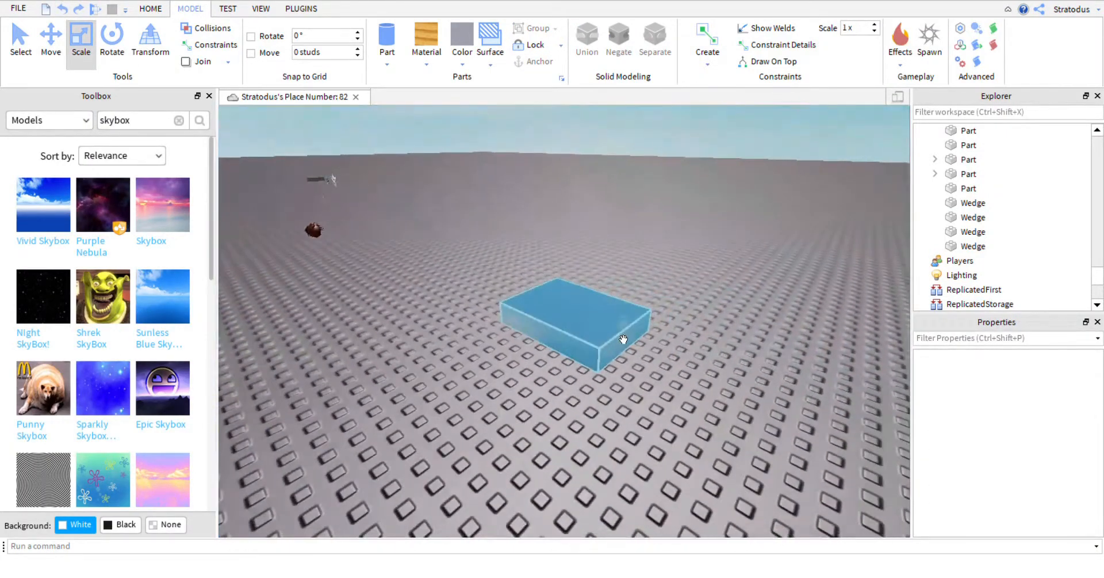
{"action": "left_click", "coordinate": [509, 315]}
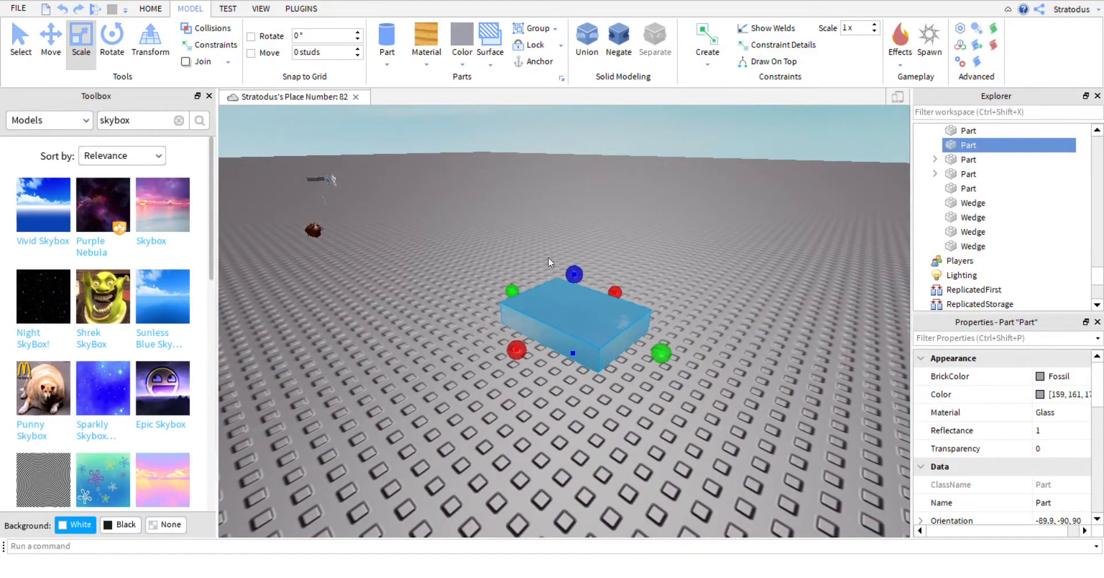
{"action": "left_click", "coordinate": [488, 114]}
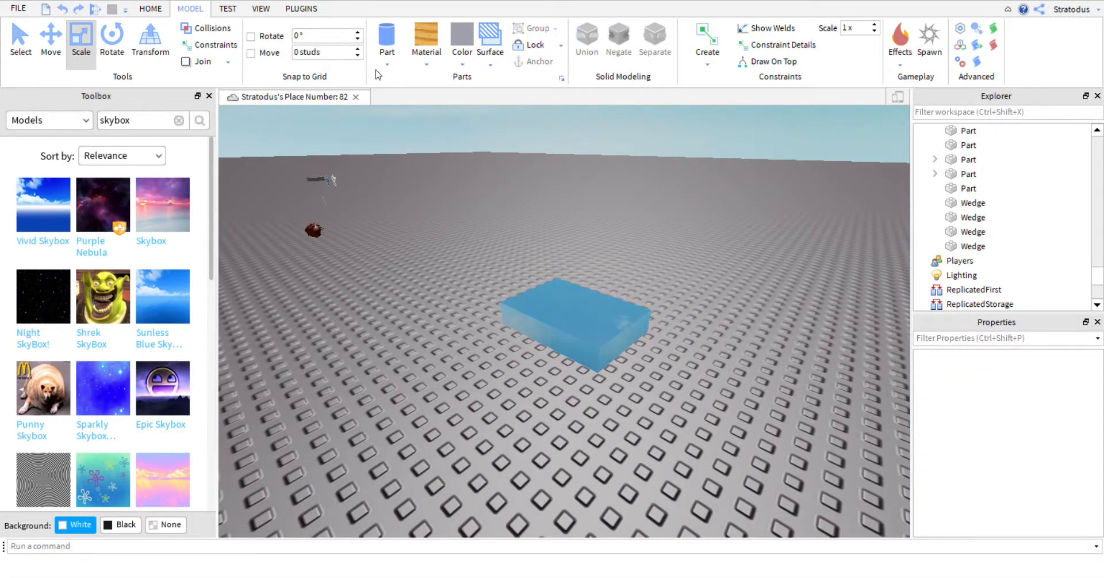
Insert a cylinder part on the glass slab and lengthen it so it spans across the slab
{"action": "left_click", "coordinate": [669, 265]}
{"action": "right_click_drag", "start_coordinate": [668, 265], "coordinate": [647, 261]}
{"action": "key", "text": "d"}
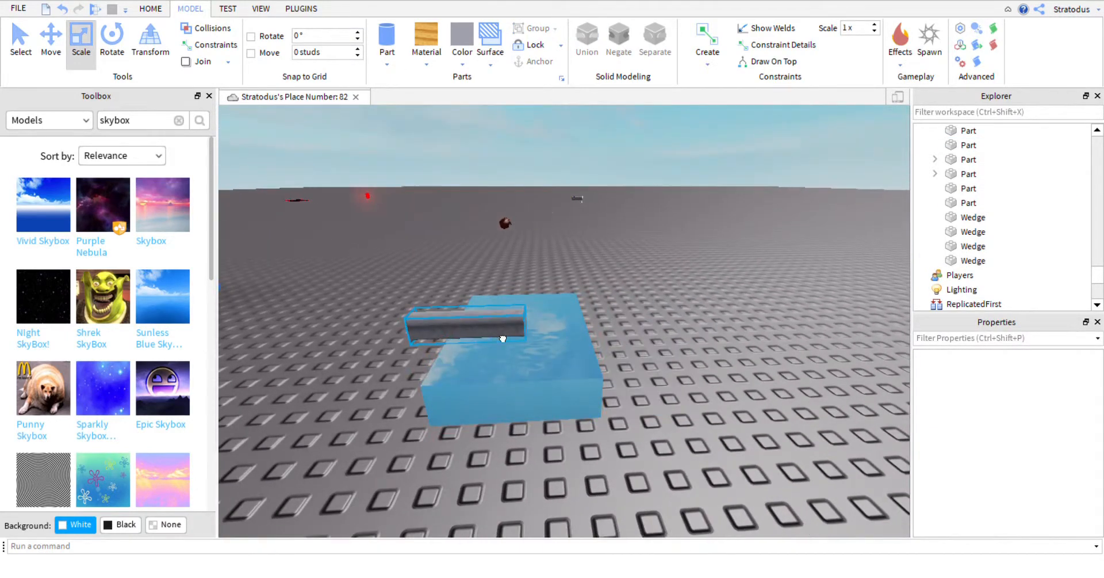
{"action": "left_click", "coordinate": [500, 335]}
{"action": "left_click_drag", "start_coordinate": [578, 319], "coordinate": [706, 339]}
{"action": "key", "text": "w"}
{"action": "key", "text": "d"}
{"action": "right_click_drag", "start_coordinate": [515, 409], "coordinate": [591, 447]}
{"action": "key", "text": "s"}
{"action": "left_click_drag", "start_coordinate": [591, 387], "coordinate": [606, 496]}
{"action": "key", "text": "w"}
{"action": "right_click_drag", "start_coordinate": [606, 497], "coordinate": [638, 340]}
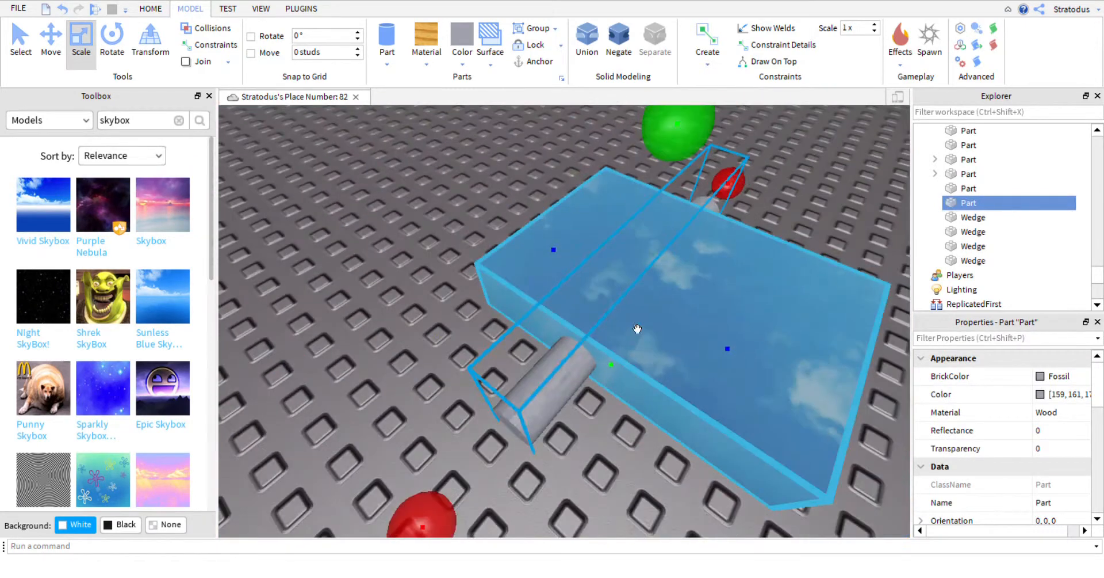
Scale up the cylinder until it is thick enough to overlap one edge of the glass slab
{"action": "left_click_drag", "start_coordinate": [677, 157], "coordinate": [681, 161]}
{"action": "key", "text": "s"}
{"action": "right_click_drag", "start_coordinate": [666, 222], "coordinate": [647, 263]}
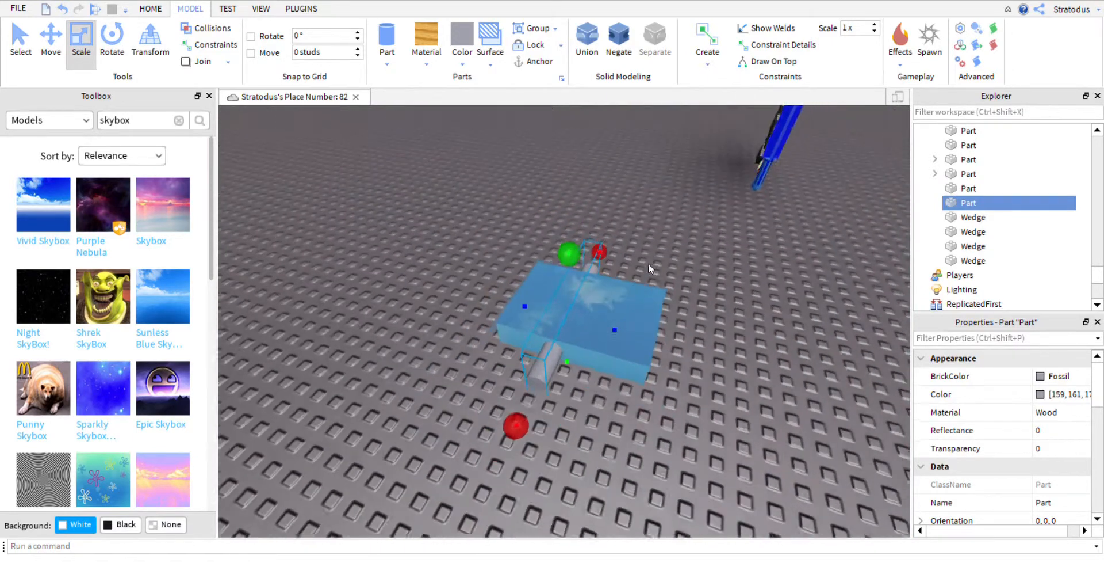
{"action": "key", "text": "w"}
{"action": "key", "text": "w"}
{"action": "right_click_drag", "start_coordinate": [576, 315], "coordinate": [575, 313]}
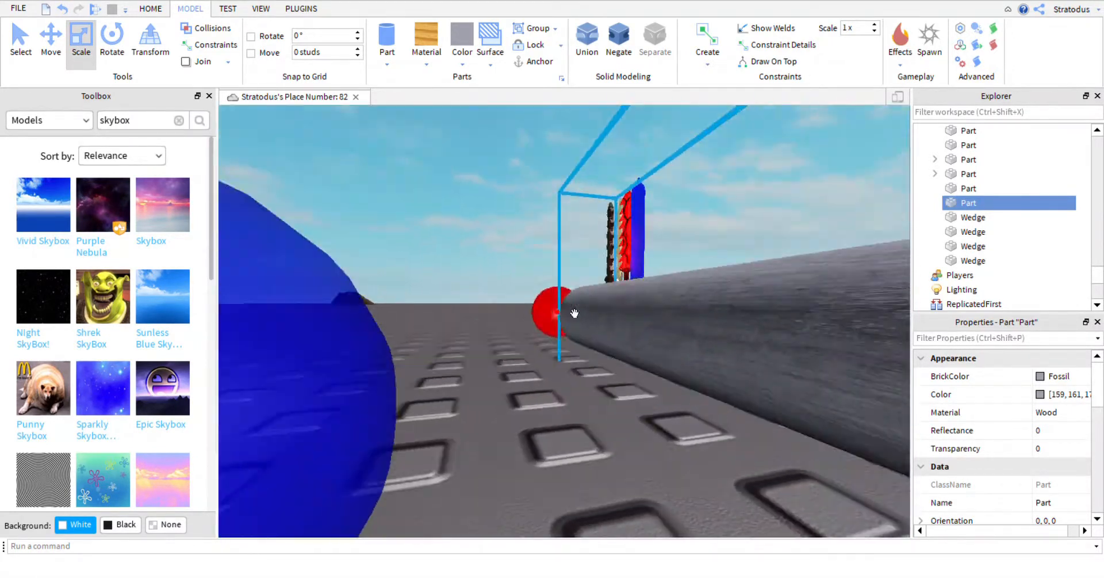
{"action": "key", "text": "s"}
{"action": "right_click_drag", "start_coordinate": [380, 427], "coordinate": [372, 392]}
{"action": "key", "text": "s"}
{"action": "key", "text": "f"}
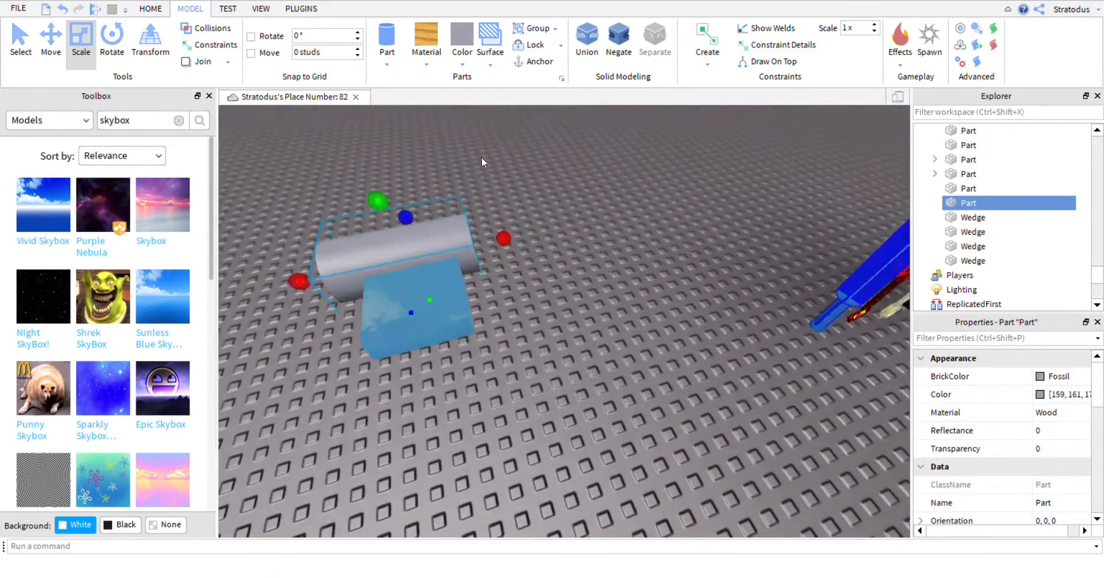
Negate the cylinder and union it with the glass slab to cut its shape out of the slab
{"action": "left_click", "coordinate": [619, 39]}
{"action": "left_click", "coordinate": [625, 278]}
{"action": "key", "text": "s"}
{"action": "right_click_drag", "start_coordinate": [625, 282], "coordinate": [609, 320]}
{"action": "left_click_drag", "start_coordinate": [536, 138], "coordinate": [673, 298]}
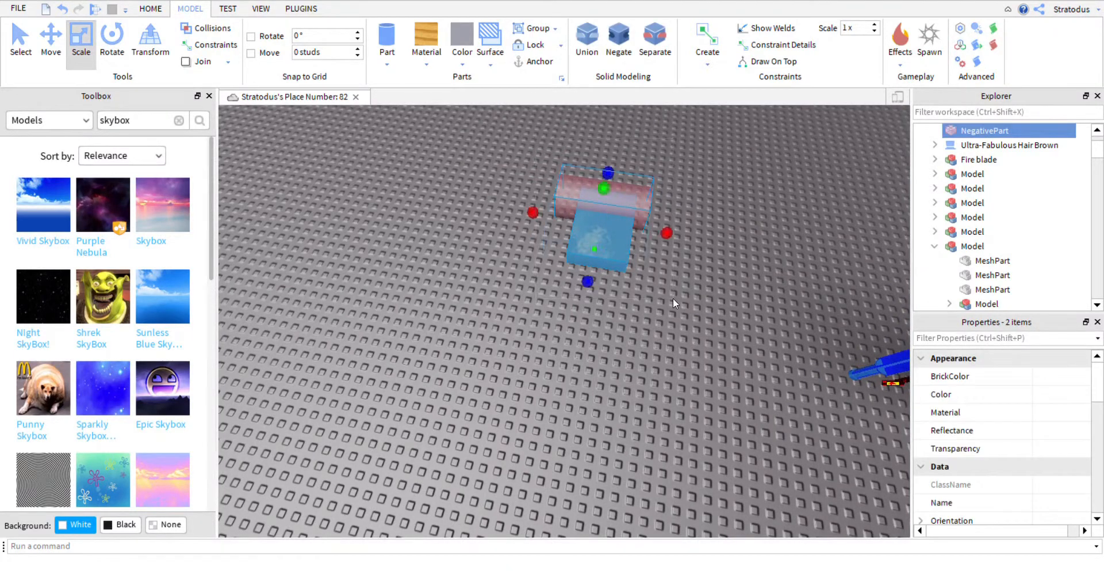
{"action": "left_click", "coordinate": [585, 52]}
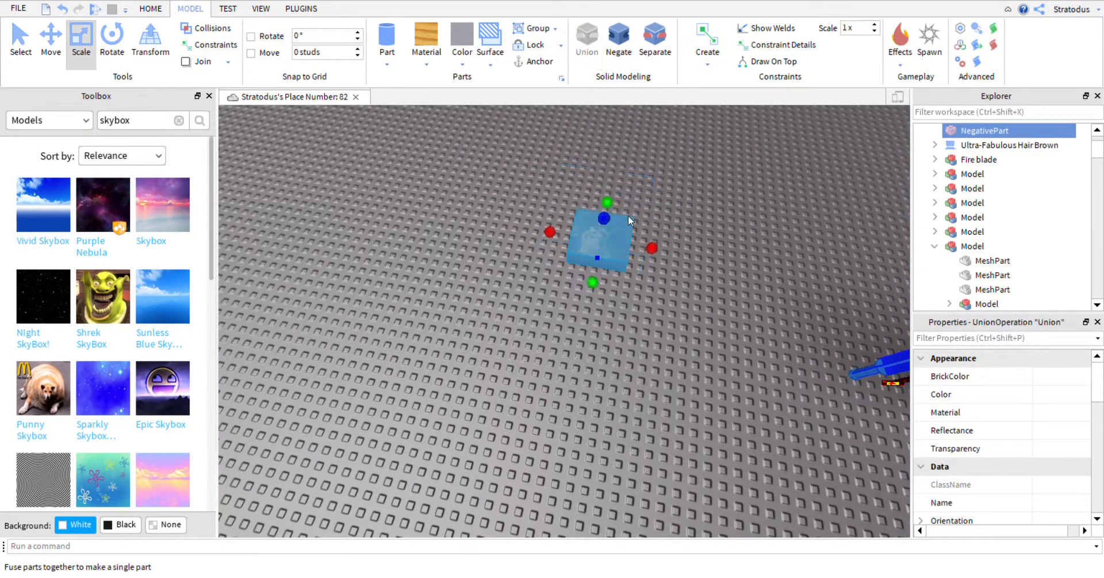
Set the union's material to CorrodedMetal and its transparency to 0
{"action": "scroll", "coordinate": [652, 365], "scroll_direction": "up", "scroll_amount": 5}
{"action": "right_click_drag", "start_coordinate": [650, 364], "coordinate": [673, 382]}
{"action": "scroll", "coordinate": [673, 382], "scroll_direction": "down", "scroll_amount": 3}
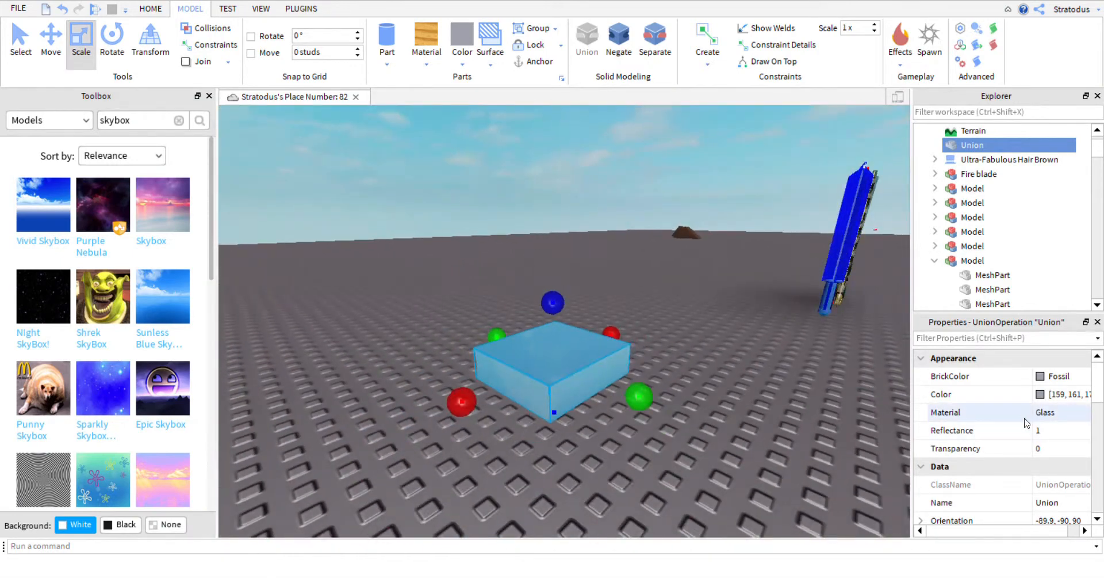
{"action": "left_click", "coordinate": [1047, 419]}
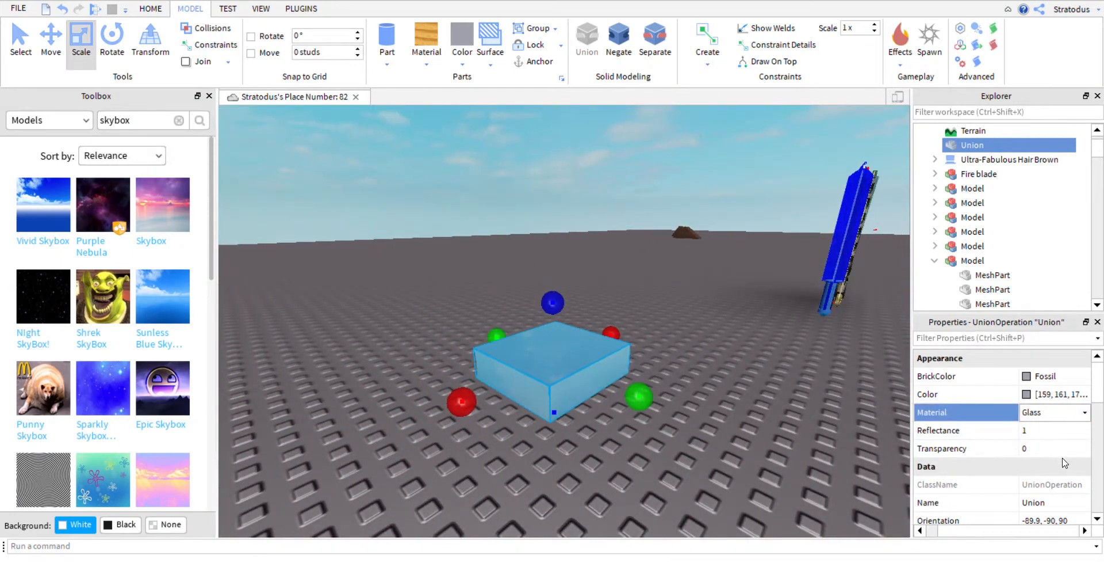
{"action": "left_click", "coordinate": [1063, 484]}
{"action": "left_click", "coordinate": [1049, 433]}
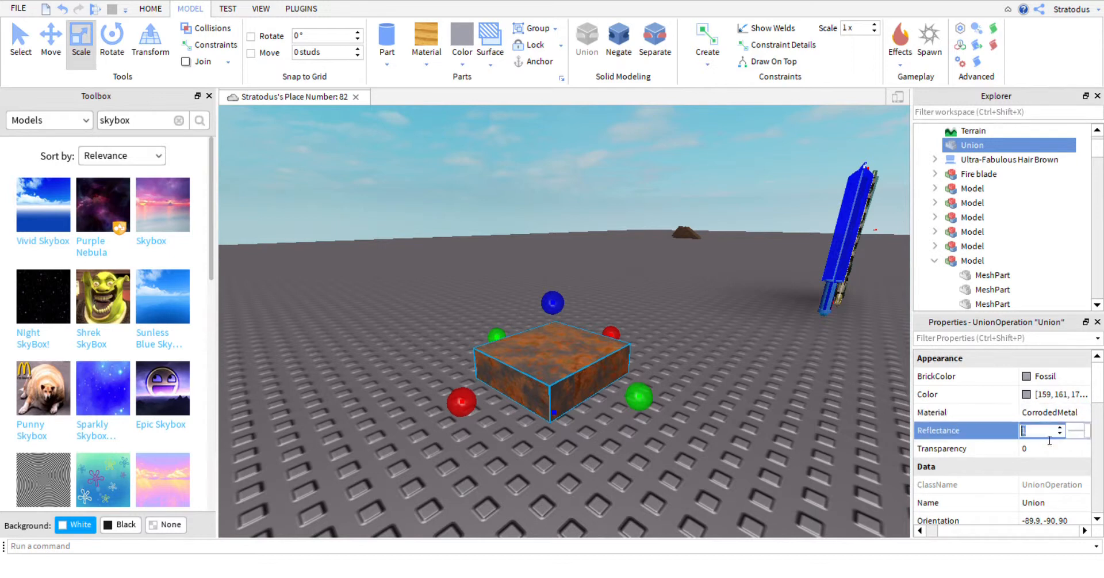
{"action": "left_click", "coordinate": [1071, 449]}
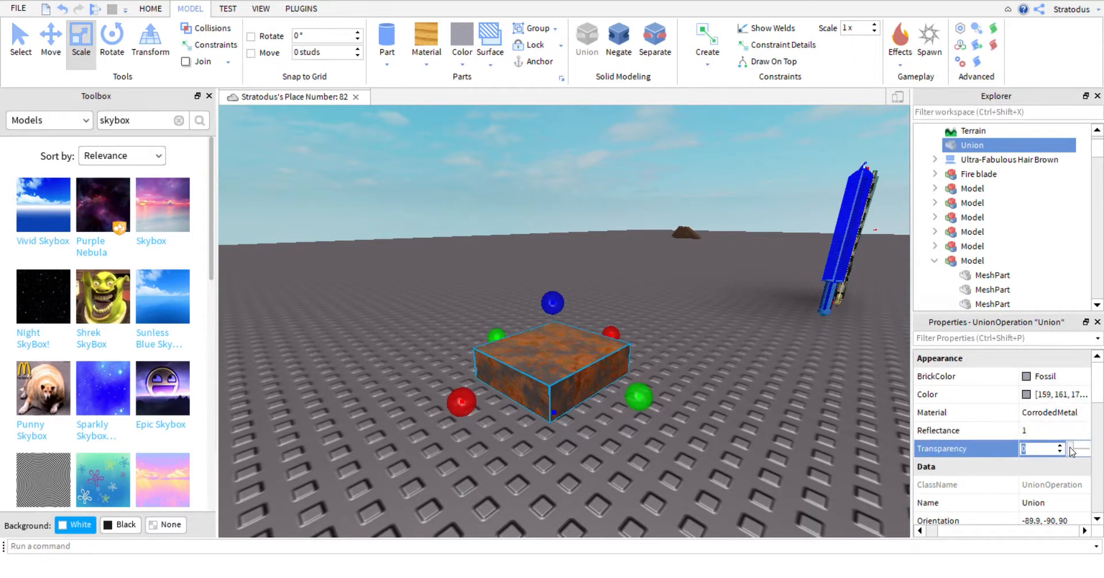
{"action": "mouse_move", "coordinate": [1072, 449]}
{"action": "left_mouse_down"}
{"action": "mouse_move", "coordinate": [1091, 449]}
{"action": "mouse_move", "coordinate": [1067, 457]}
{"action": "mouse_move", "coordinate": [1097, 455]}
{"action": "mouse_move", "coordinate": [1060, 449]}
{"action": "left_mouse_up"}
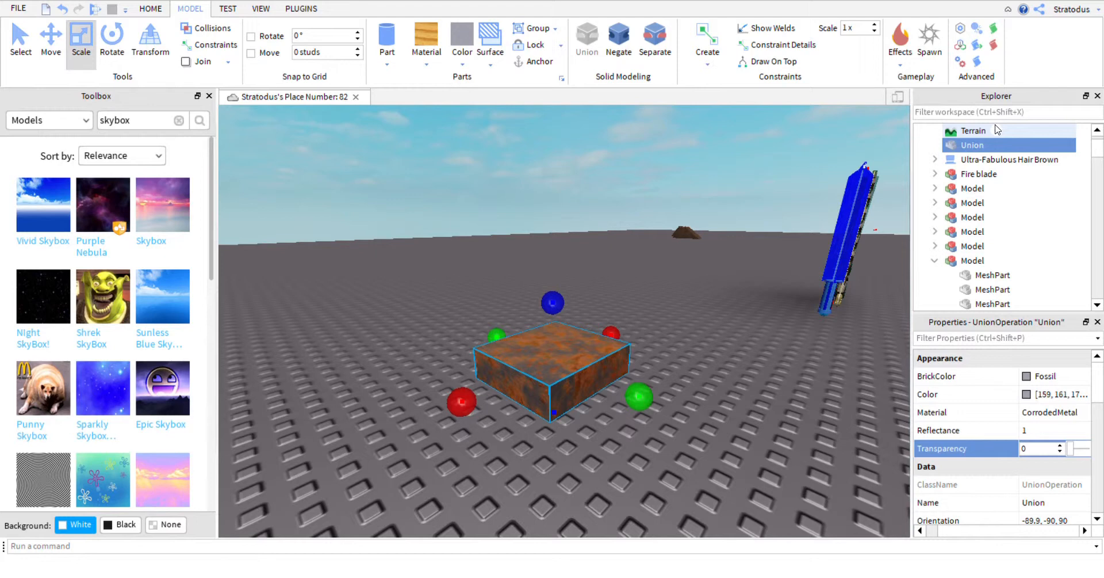
{"action": "key", "text": "Return"}
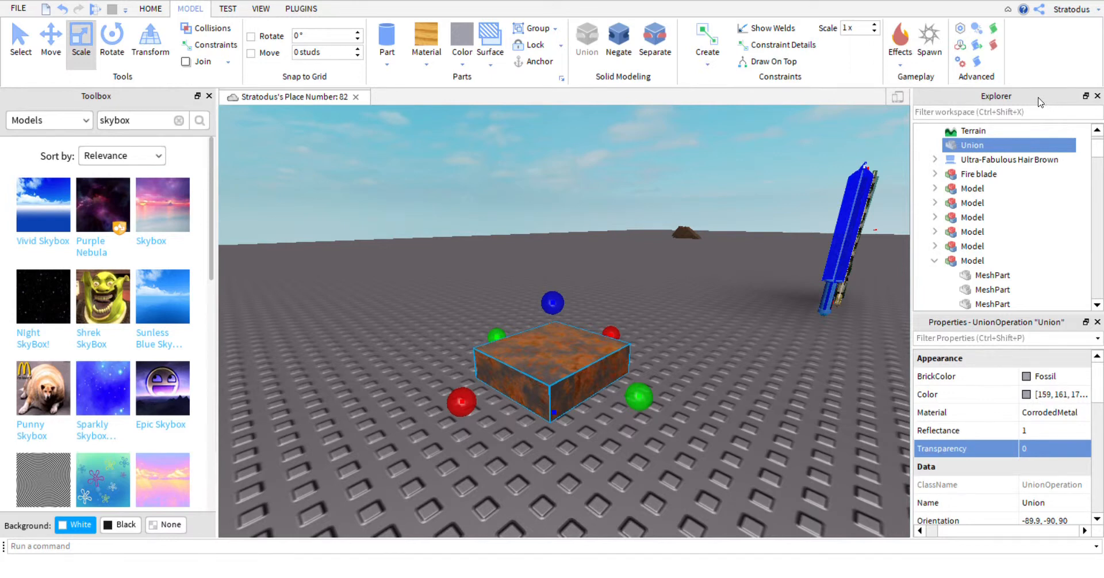
Recolor the corroded union Baby blue and check the color value in its properties
{"action": "scroll", "coordinate": [1015, 414], "scroll_direction": "down", "scroll_amount": 5}
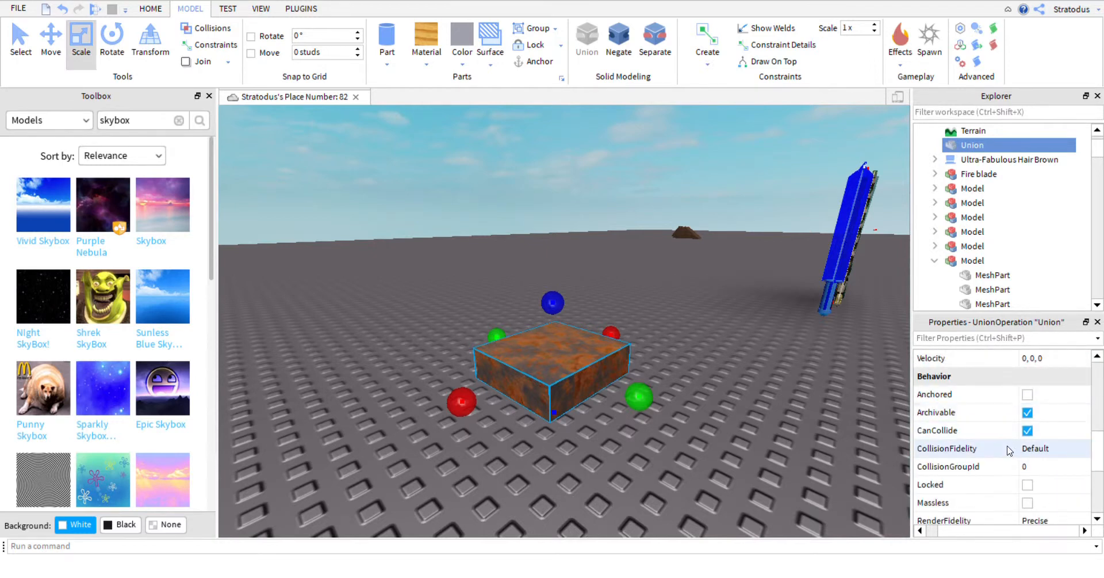
{"action": "scroll", "coordinate": [1010, 449], "scroll_direction": "down", "scroll_amount": 1}
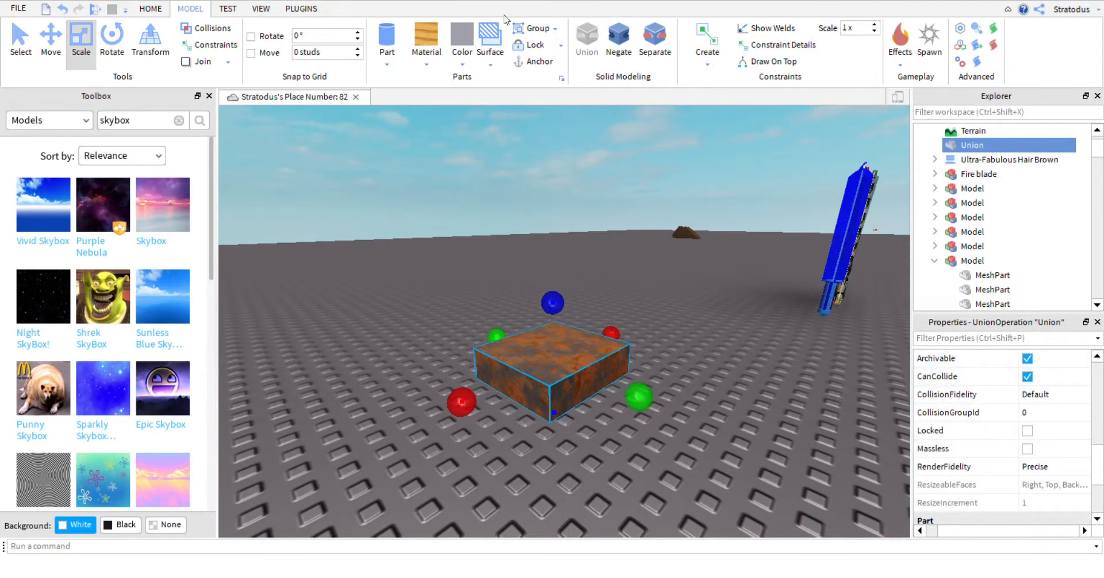
{"action": "left_click", "coordinate": [468, 58]}
{"action": "left_click", "coordinate": [550, 243]}
{"action": "left_click", "coordinate": [465, 65]}
{"action": "left_click", "coordinate": [599, 198]}
{"action": "scroll", "coordinate": [988, 418], "scroll_direction": "up", "scroll_amount": 6}
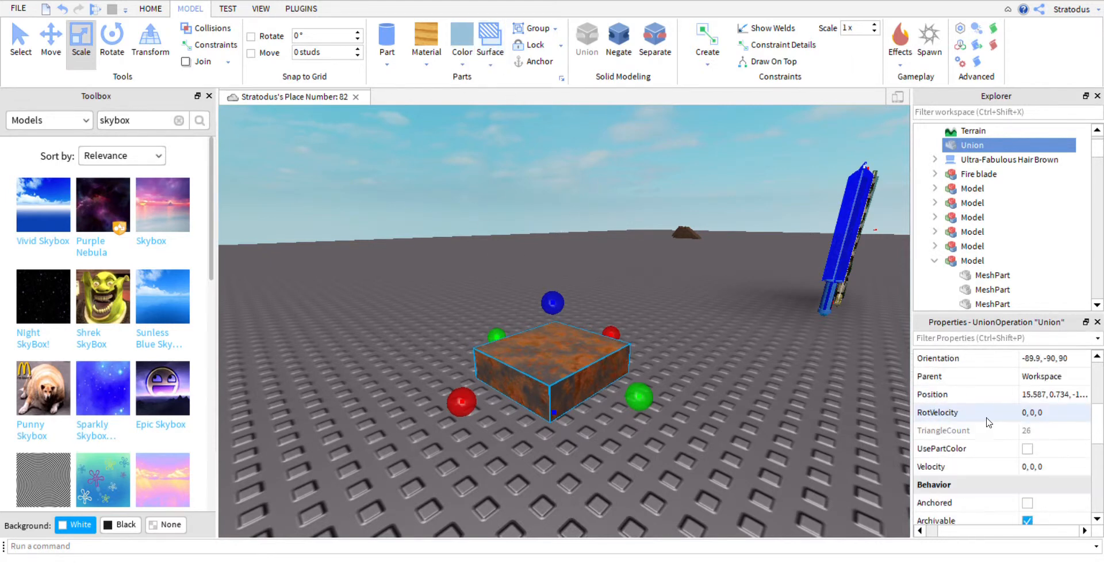
{"action": "left_click", "coordinate": [1020, 394]}
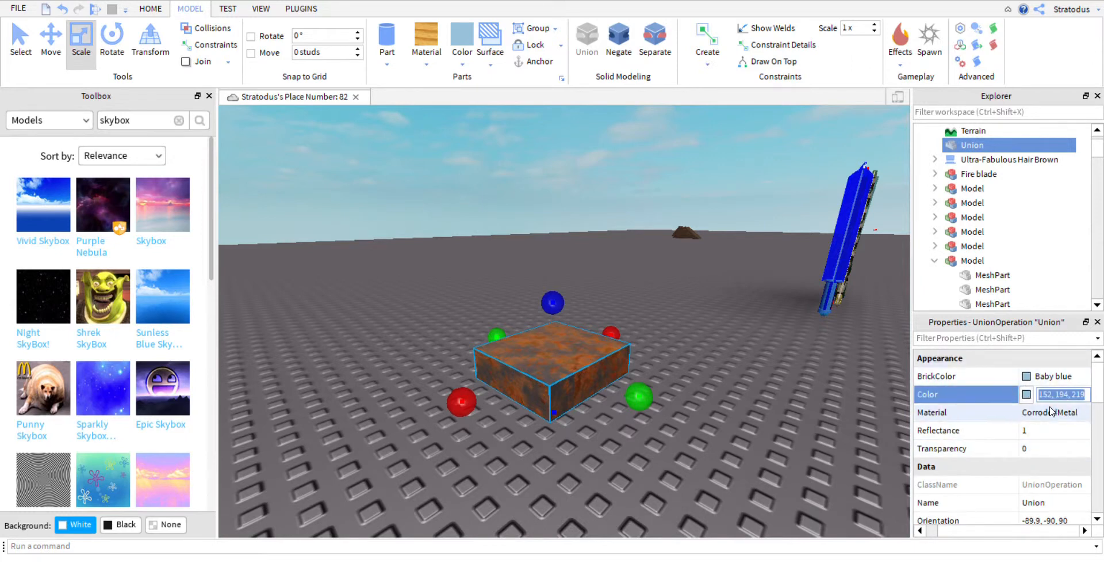
Turn on UsePartColor for the union and recolor it bright green
{"action": "scroll", "coordinate": [1036, 448], "scroll_direction": "down", "scroll_amount": 3}
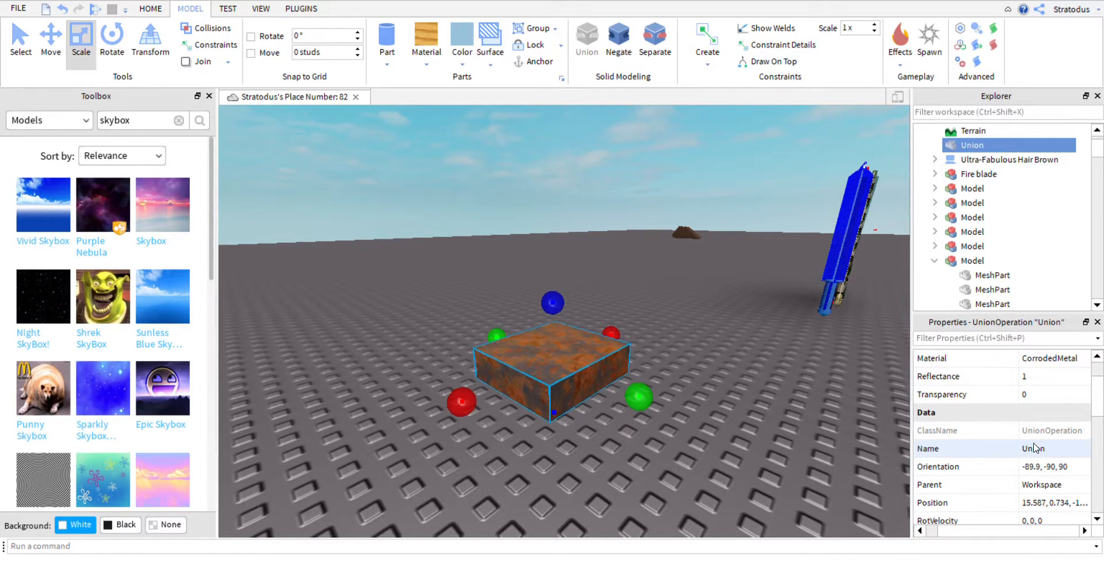
{"action": "scroll", "coordinate": [1035, 447], "scroll_direction": "down", "scroll_amount": 6}
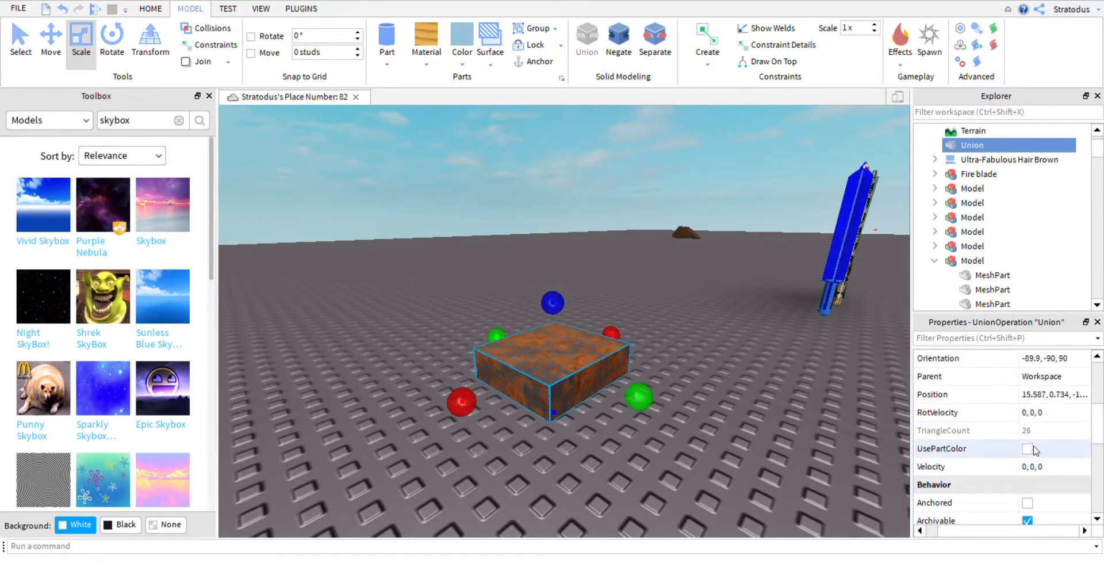
{"action": "left_click", "coordinate": [1029, 449]}
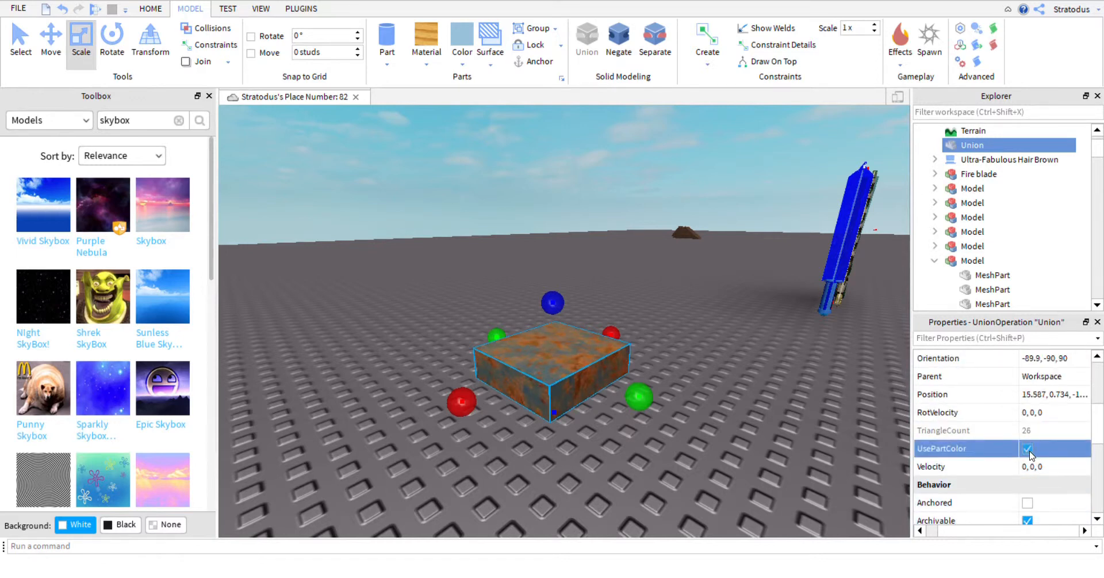
{"action": "left_click", "coordinate": [1029, 450]}
{"action": "left_click", "coordinate": [1028, 450]}
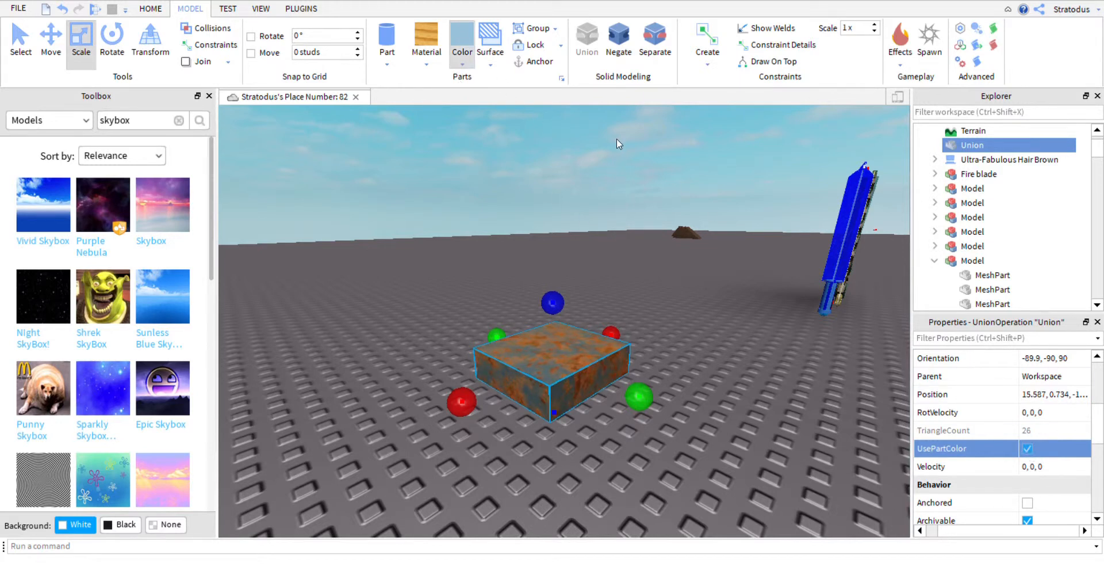
{"action": "left_click", "coordinate": [546, 145]}
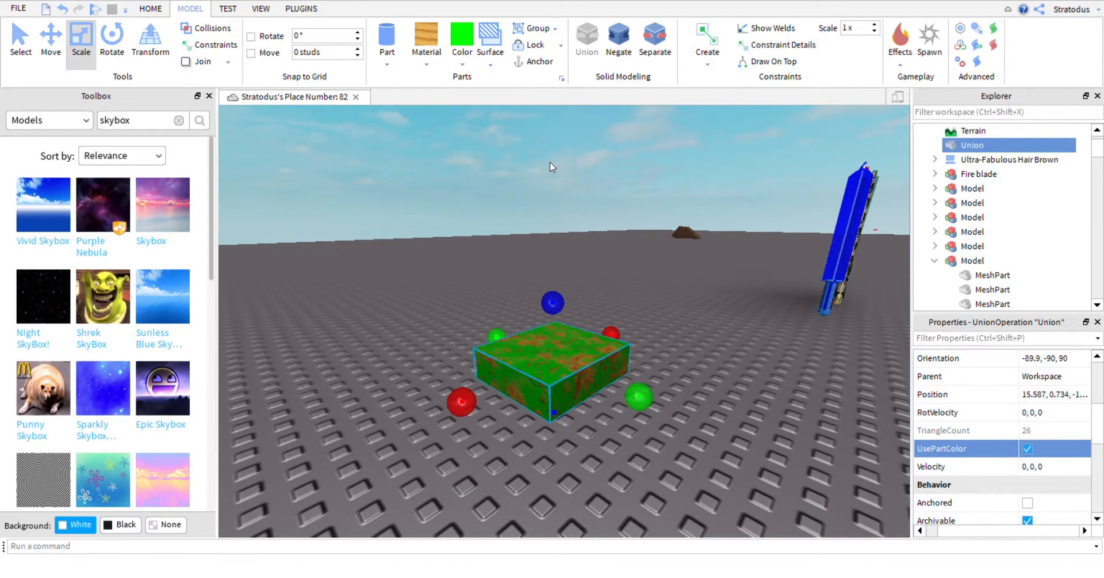
Enlarge the green union into a much wider slab and inspect its corroded texture
{"action": "left_click_drag", "start_coordinate": [638, 396], "coordinate": [599, 395]}
{"action": "scroll", "coordinate": [586, 380], "scroll_direction": "down", "scroll_amount": 3}
{"action": "scroll", "coordinate": [599, 394], "scroll_direction": "up", "scroll_amount": 4}
{"action": "right_click_drag", "start_coordinate": [599, 395], "coordinate": [606, 397]}
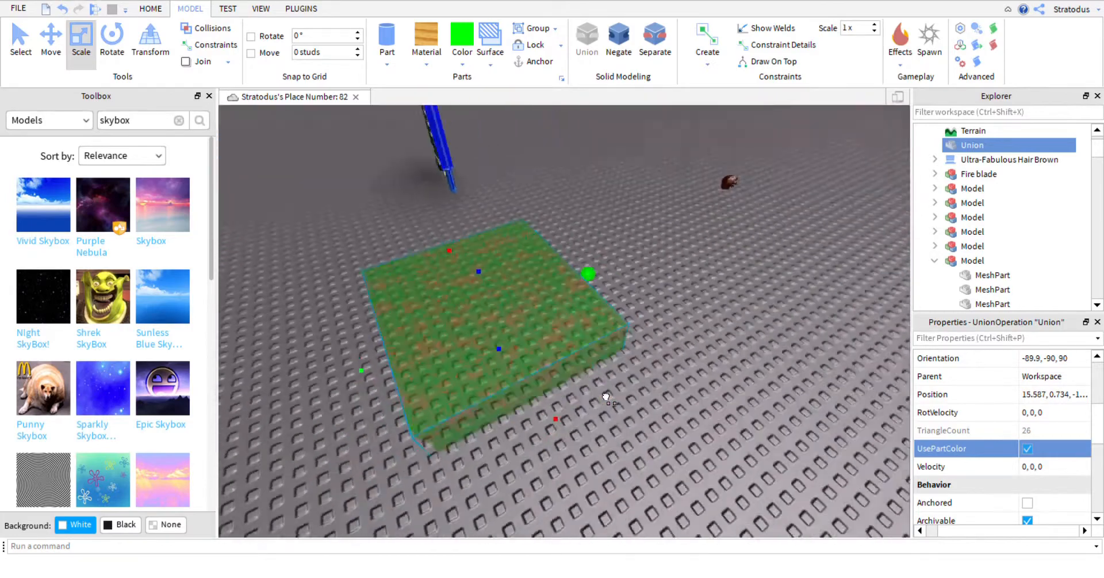
{"action": "left_click_drag", "start_coordinate": [606, 397], "coordinate": [543, 387]}
{"action": "scroll", "coordinate": [570, 322], "scroll_direction": "up", "scroll_amount": 3}
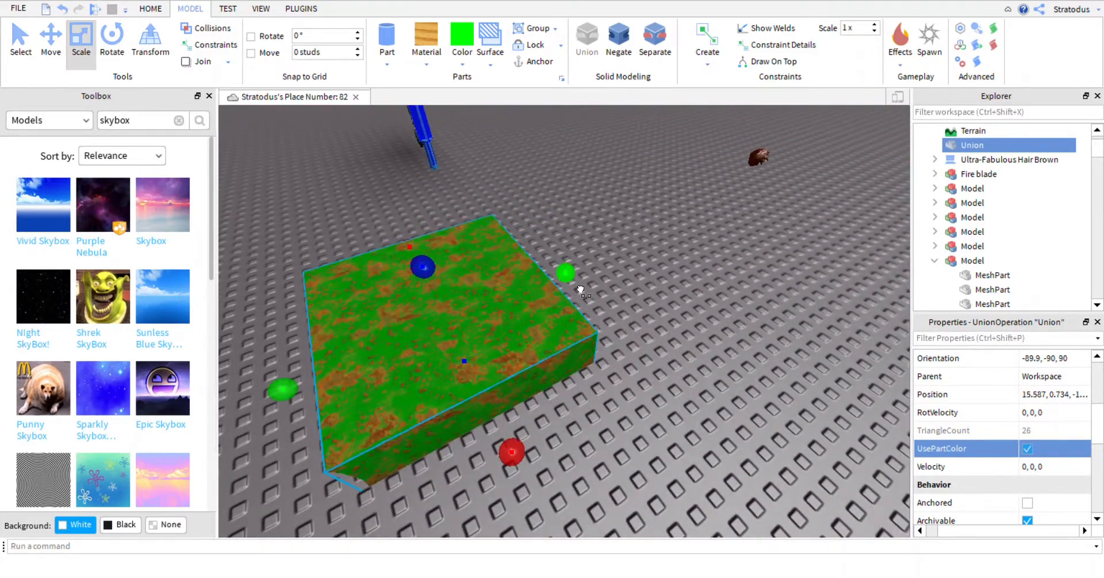
{"action": "scroll", "coordinate": [581, 291], "scroll_direction": "down", "scroll_amount": 5}
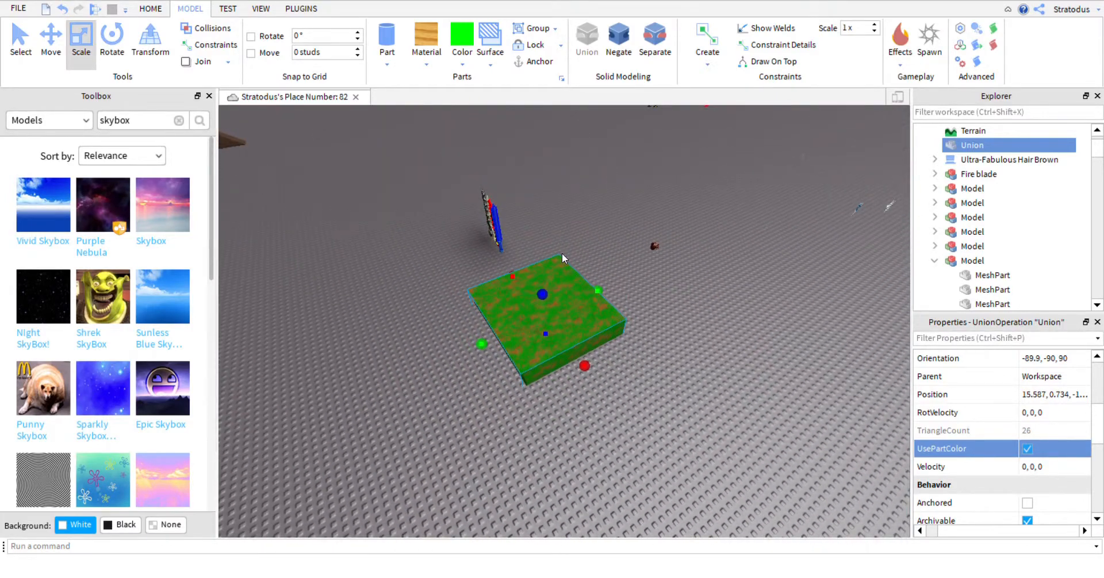
Delete the green corroded union slab from the workspace
{"action": "key", "text": "Delete"}
{"action": "right_click_drag", "start_coordinate": [598, 299], "coordinate": [607, 319]}
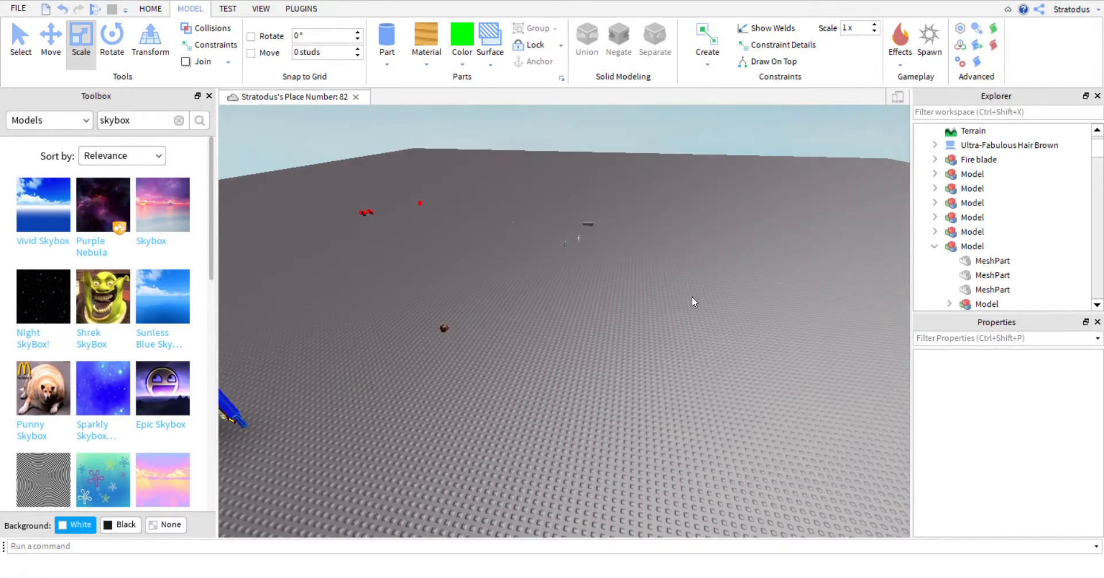
{"action": "right_click_drag", "start_coordinate": [611, 272], "coordinate": [609, 313]}
{"action": "scroll", "coordinate": [613, 251], "scroll_direction": "up", "scroll_amount": 5}
Select the grey metal block and compare its entry in the object tree with it selected and deselected
{"action": "left_click", "coordinate": [522, 375]}
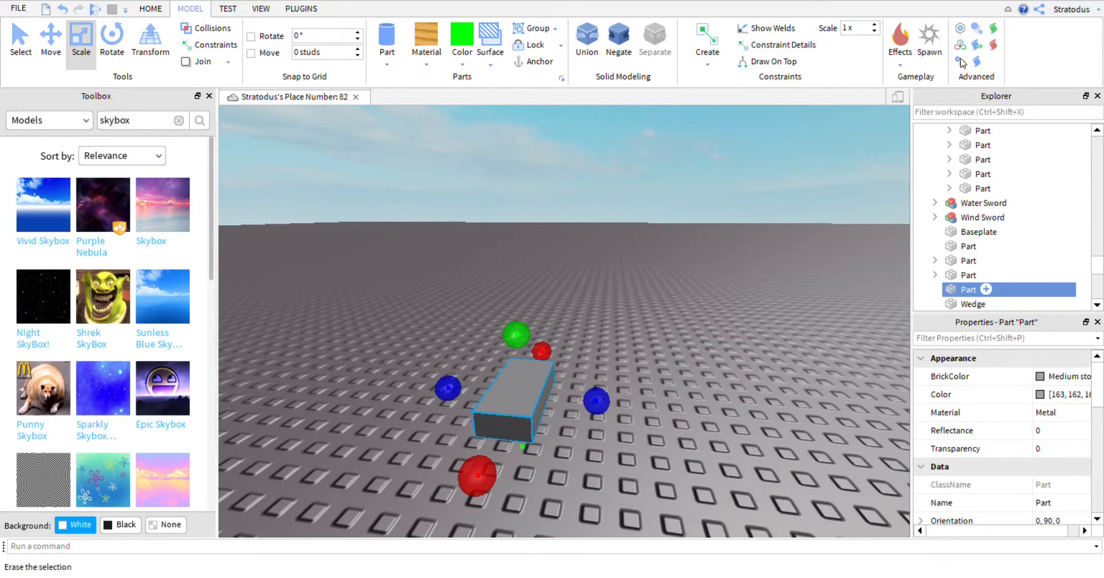
{"action": "left_click", "coordinate": [823, 244]}
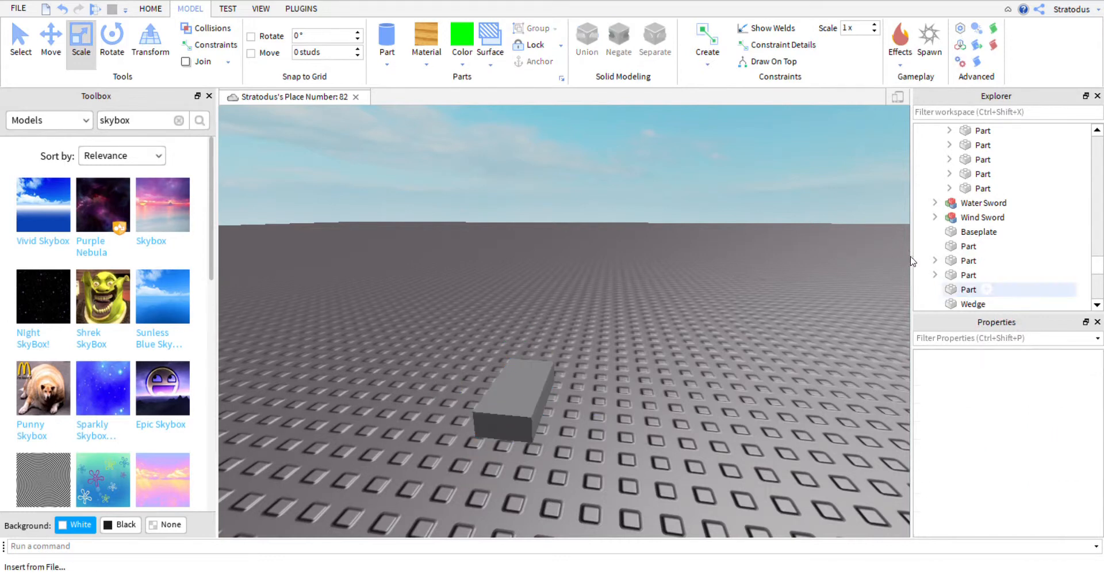
{"action": "left_click", "coordinate": [969, 289]}
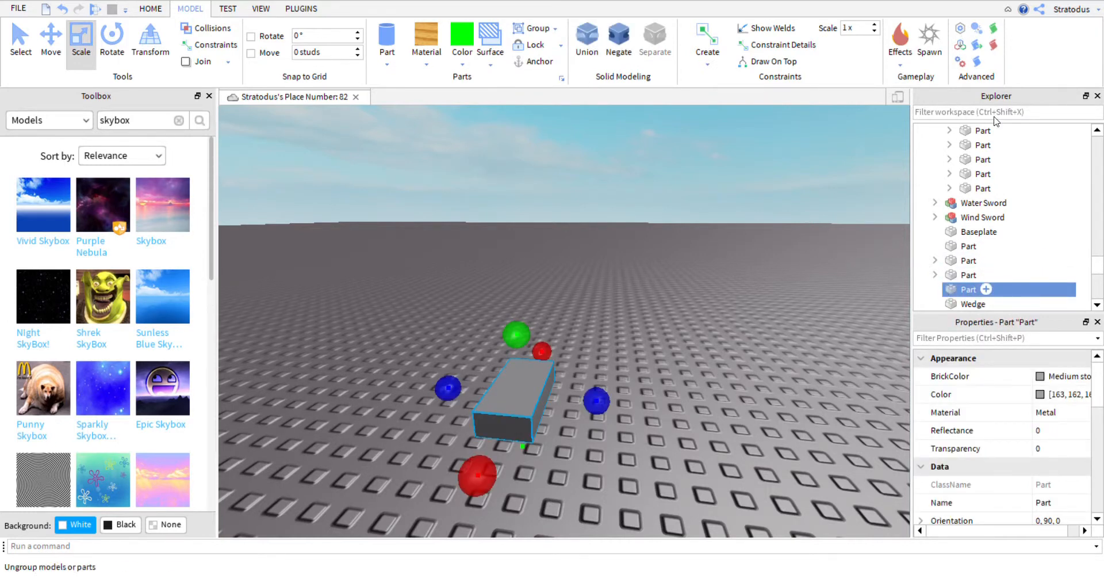
{"action": "left_click", "coordinate": [853, 275]}
{"action": "left_click", "coordinate": [957, 291]}
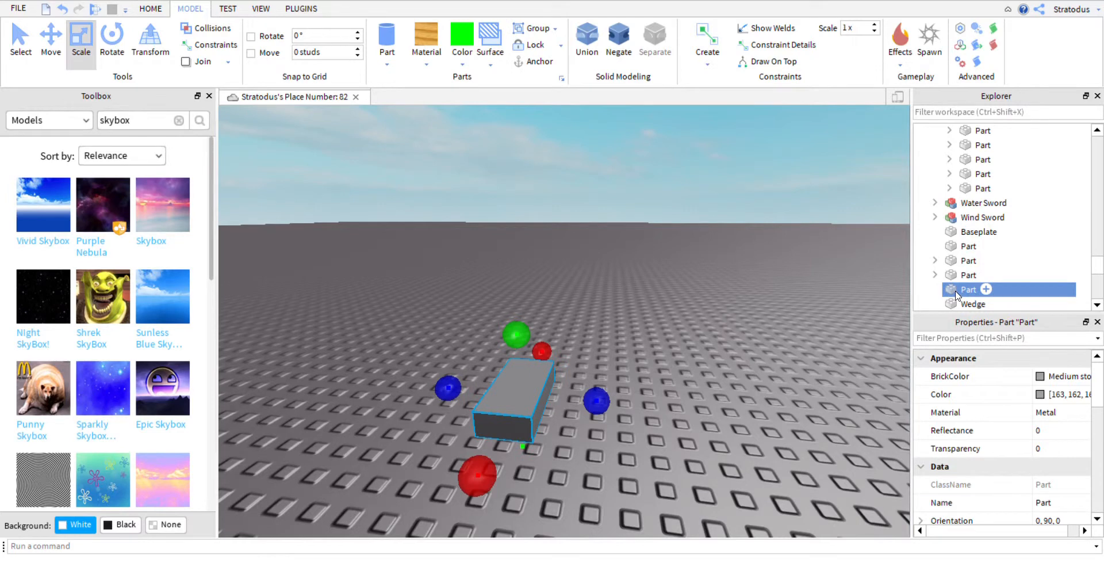
{"action": "left_click", "coordinate": [788, 321]}
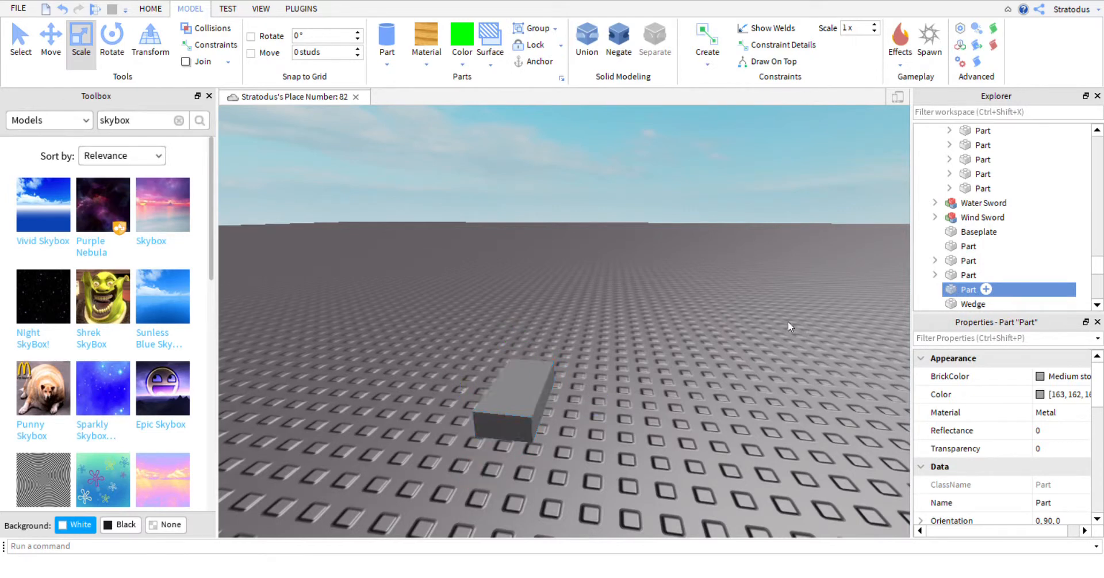
{"action": "left_click", "coordinate": [970, 291]}
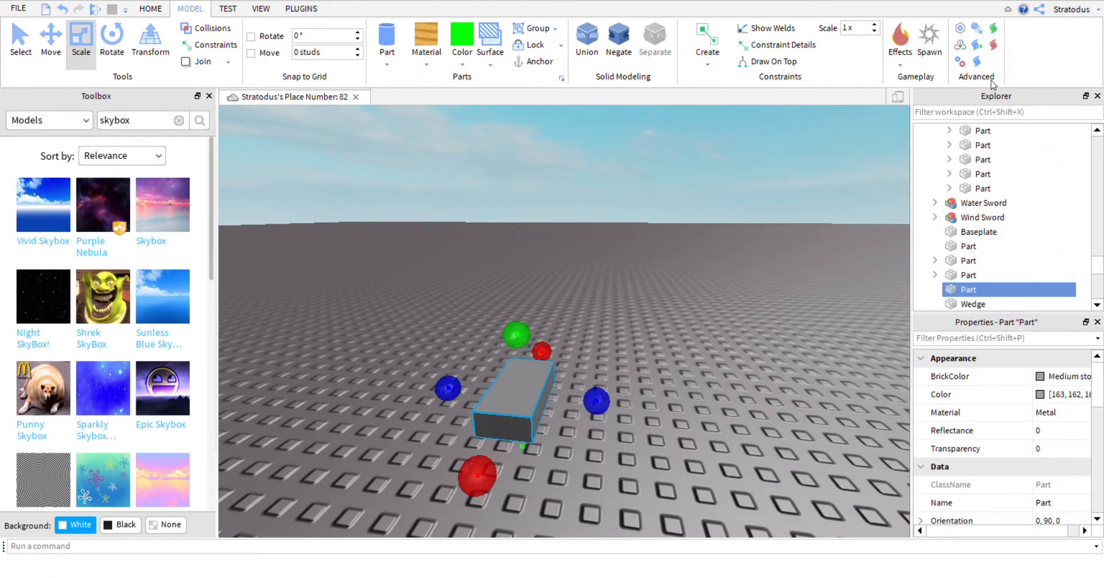
Rename the grey metal block as ABC and stretch it into a wider block
{"action": "mouse_move", "coordinate": [972, 296]}
{"action": "key", "text": "F2"}
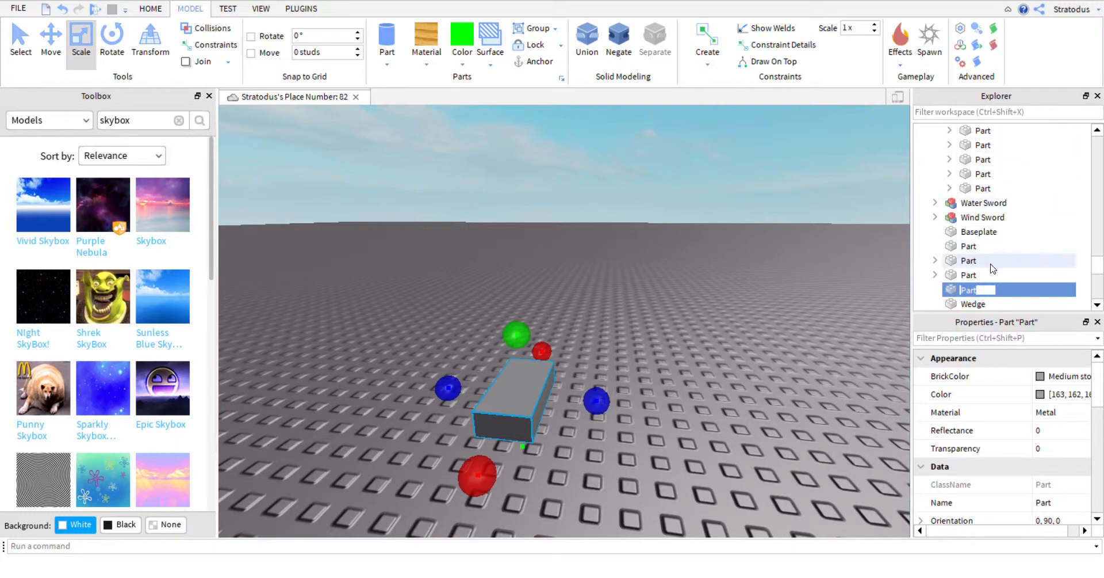
{"action": "key", "text": "BackSpace"}
{"action": "type", "text": "AD"}
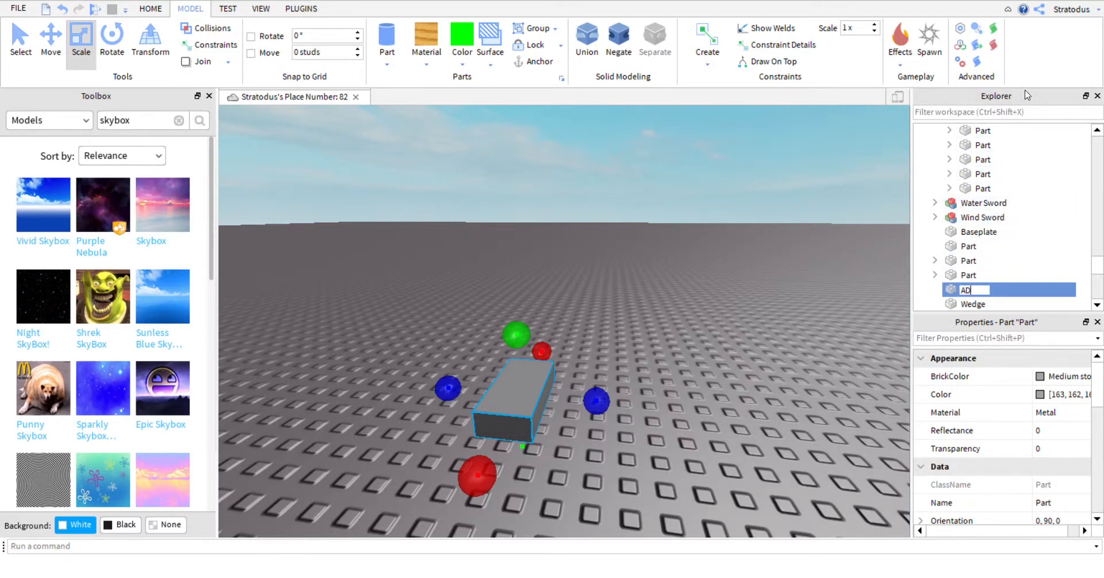
{"action": "key", "text": "BackSpace"}
{"action": "type", "text": "BC"}
{"action": "key", "text": "Return"}
{"action": "left_click_drag", "start_coordinate": [600, 404], "coordinate": [541, 414]}
{"action": "left_click_drag", "start_coordinate": [581, 337], "coordinate": [658, 501]}
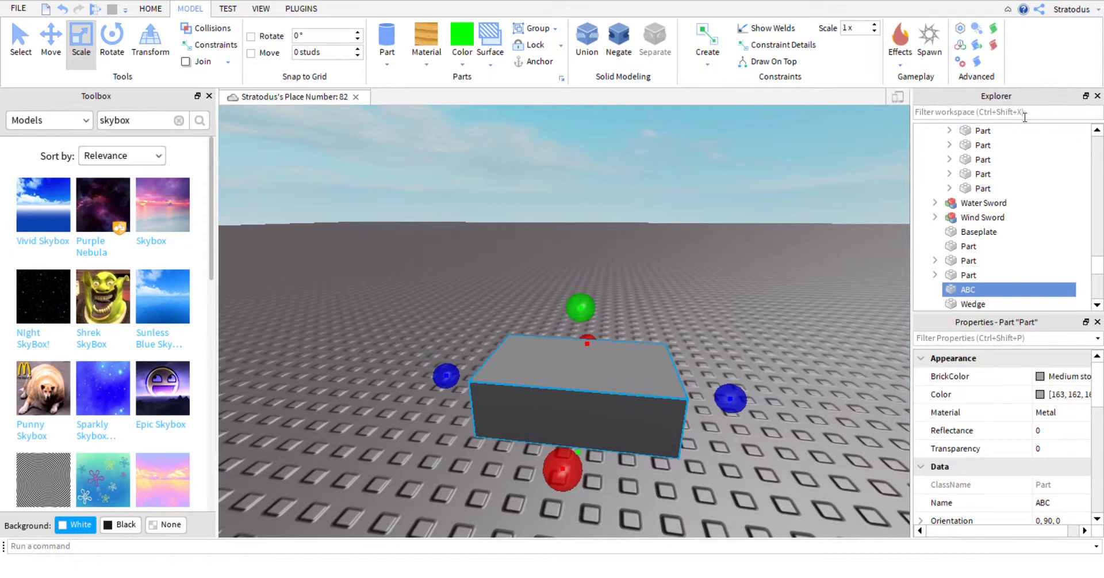
Filter the workspace object tree by AB to find the ABC block
{"action": "left_click", "coordinate": [935, 121]}
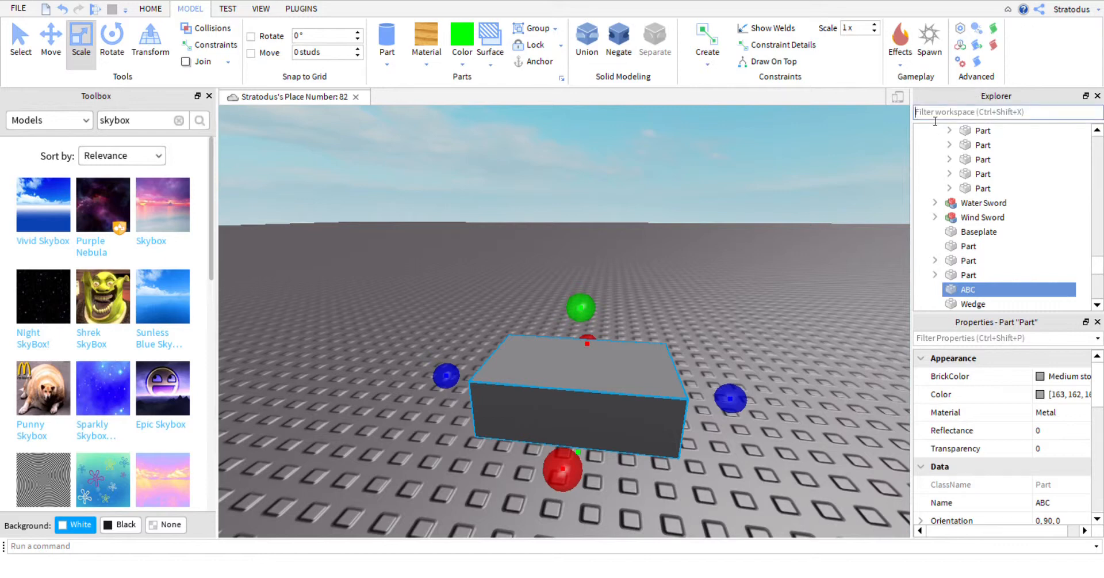
{"action": "type", "text": "a"}
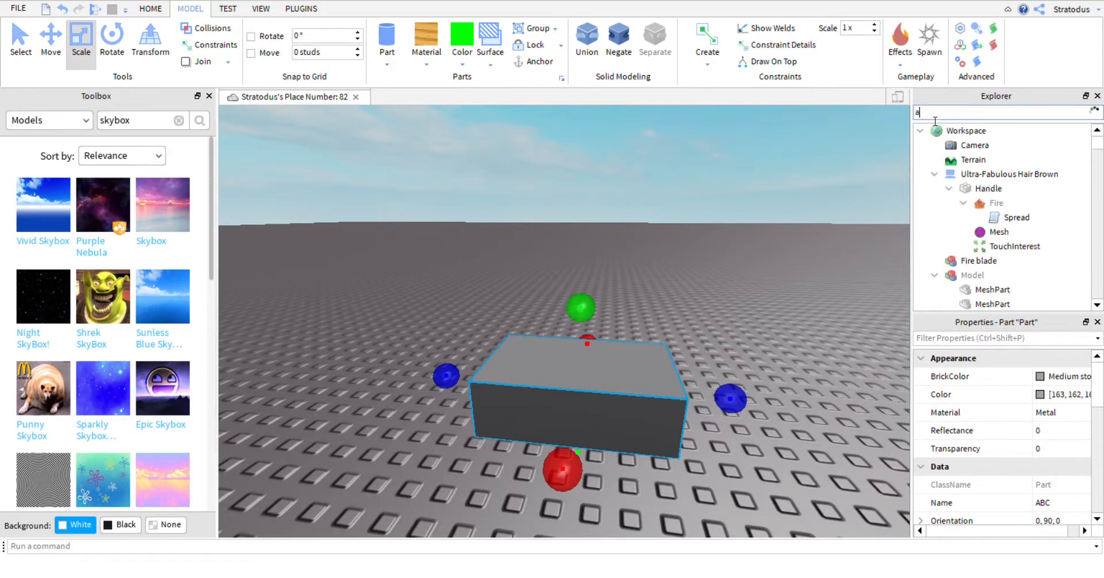
{"action": "type", "text": "B"}
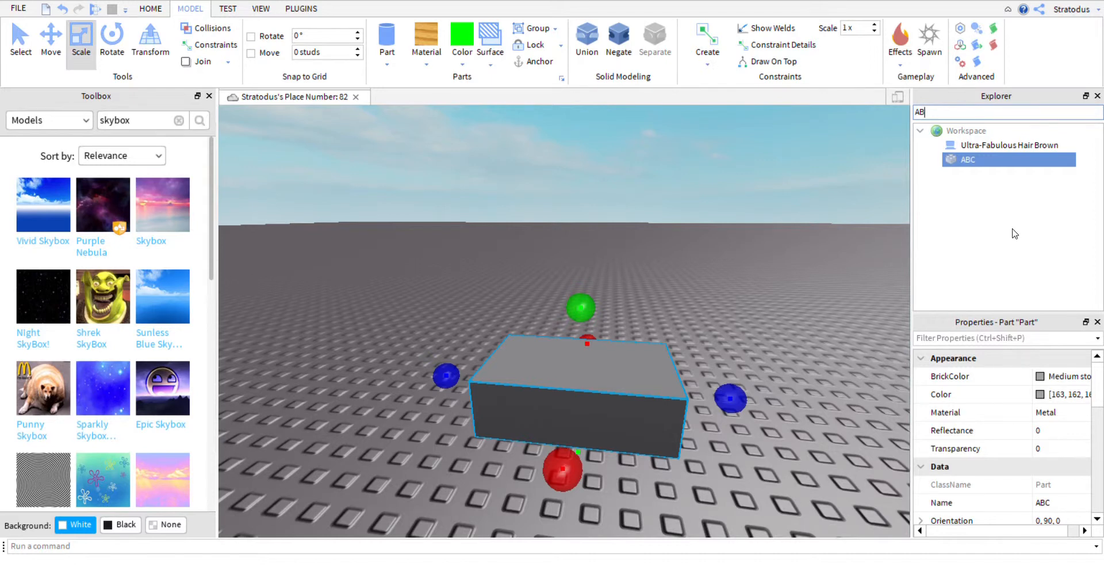
Flatten the ABC block into a thin slab level with the baseplate
{"action": "left_click_drag", "start_coordinate": [590, 307], "coordinate": [632, 363]}
{"action": "scroll", "coordinate": [622, 230], "scroll_direction": "down", "scroll_amount": 5}
{"action": "scroll", "coordinate": [627, 345], "scroll_direction": "up", "scroll_amount": 3}
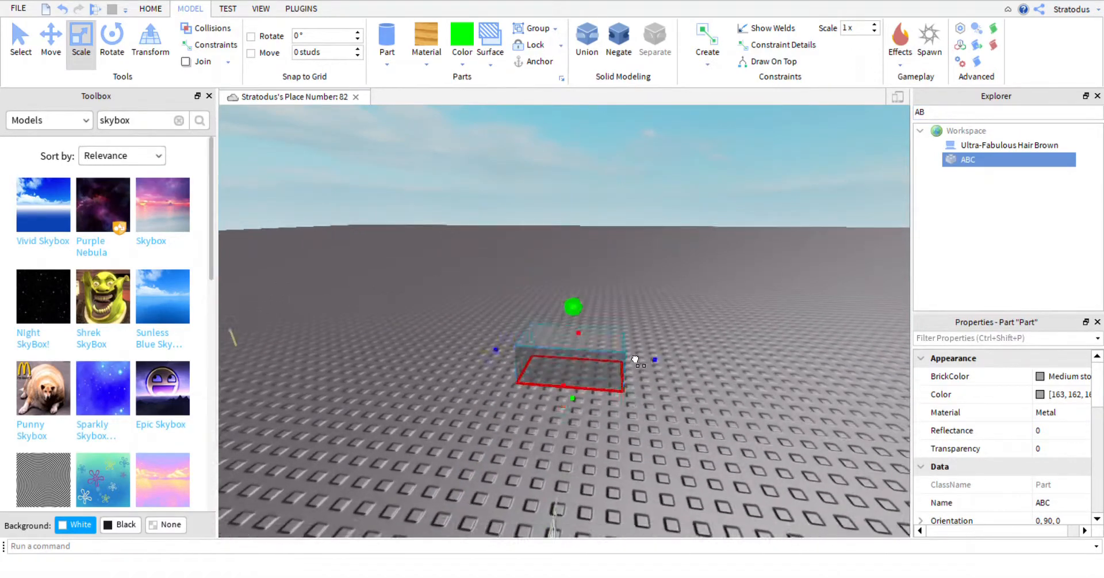
{"action": "mouse_move", "coordinate": [591, 403]}
{"action": "right_mouse_down"}
{"action": "mouse_move", "coordinate": [591, 415]}
{"action": "mouse_move", "coordinate": [591, 401]}
{"action": "right_mouse_up"}
{"action": "scroll", "coordinate": [591, 413], "scroll_direction": "up", "scroll_amount": 3}
{"action": "scroll", "coordinate": [591, 401], "scroll_direction": "down", "scroll_amount": 4}
{"action": "key", "text": "w"}
{"action": "key", "text": "s"}
{"action": "key", "text": "s"}
{"action": "key", "text": "w"}
{"action": "left_click_drag", "start_coordinate": [566, 394], "coordinate": [598, 410]}
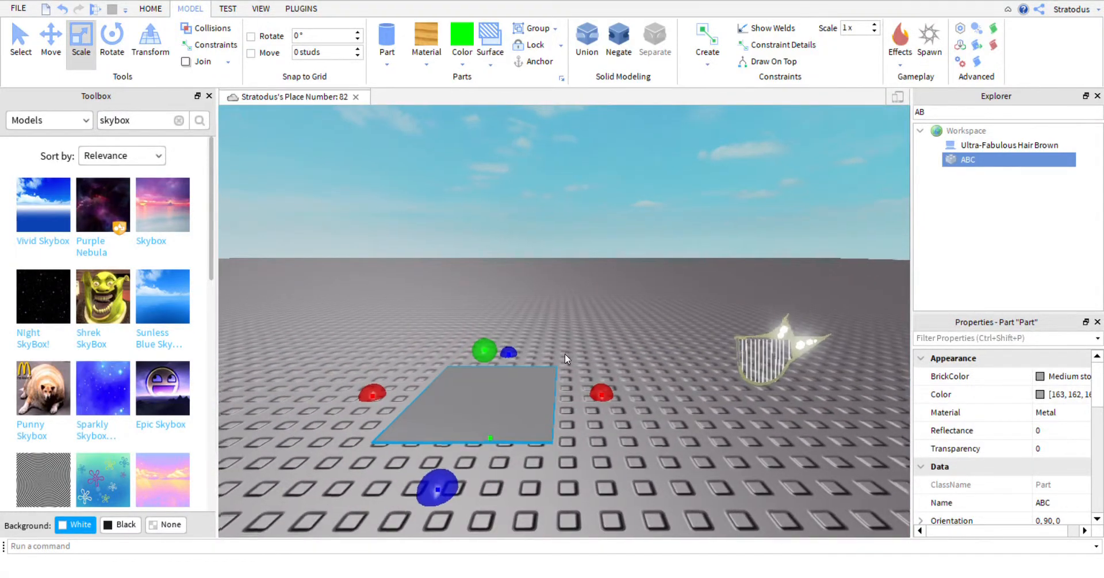
Narrow the flattened ABC slab into a thin strip that is hard to spot against the baseplate
{"action": "right_click_drag", "start_coordinate": [565, 353], "coordinate": [565, 354]}
{"action": "scroll", "coordinate": [565, 353], "scroll_direction": "down", "scroll_amount": 5}
{"action": "scroll", "coordinate": [576, 308], "scroll_direction": "up", "scroll_amount": 8}
{"action": "scroll", "coordinate": [576, 307], "scroll_direction": "down", "scroll_amount": 8}
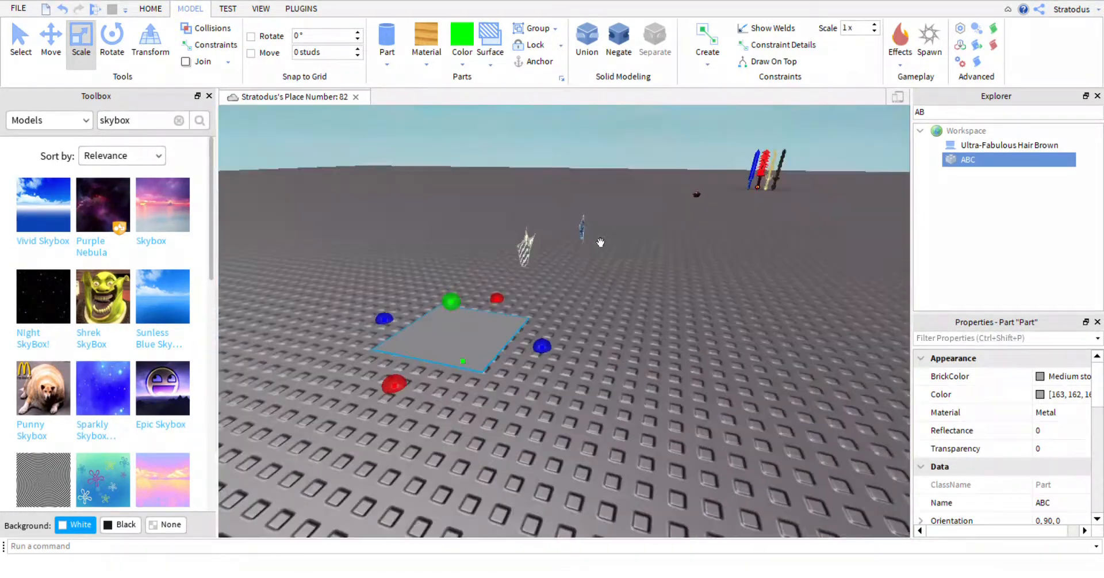
{"action": "scroll", "coordinate": [582, 245], "scroll_direction": "up", "scroll_amount": 8}
{"action": "right_click_drag", "start_coordinate": [582, 245], "coordinate": [598, 268]}
{"action": "scroll", "coordinate": [582, 245], "scroll_direction": "down", "scroll_amount": 8}
{"action": "scroll", "coordinate": [598, 266], "scroll_direction": "up", "scroll_amount": 4}
{"action": "scroll", "coordinate": [598, 267], "scroll_direction": "up", "scroll_amount": 4}
{"action": "scroll", "coordinate": [598, 266], "scroll_direction": "down", "scroll_amount": 8}
{"action": "key", "text": "w"}
{"action": "key", "text": "s"}
{"action": "key", "text": "w"}
{"action": "left_click_drag", "start_coordinate": [652, 252], "coordinate": [447, 363]}
{"action": "right_click_drag", "start_coordinate": [447, 364], "coordinate": [448, 364]}
{"action": "left_click_drag", "start_coordinate": [482, 247], "coordinate": [394, 298]}
{"action": "key", "text": "s"}
{"action": "key", "text": "d"}
{"action": "key", "text": "a"}
{"action": "key", "text": "s"}
{"action": "right_click_drag", "start_coordinate": [591, 328], "coordinate": [591, 328]}
{"action": "key", "text": "w"}
Select and deselect the thin ABC strip to compare its visibility on the baseplate with its entry in the filtered object tree
{"action": "left_click", "coordinate": [527, 373]}
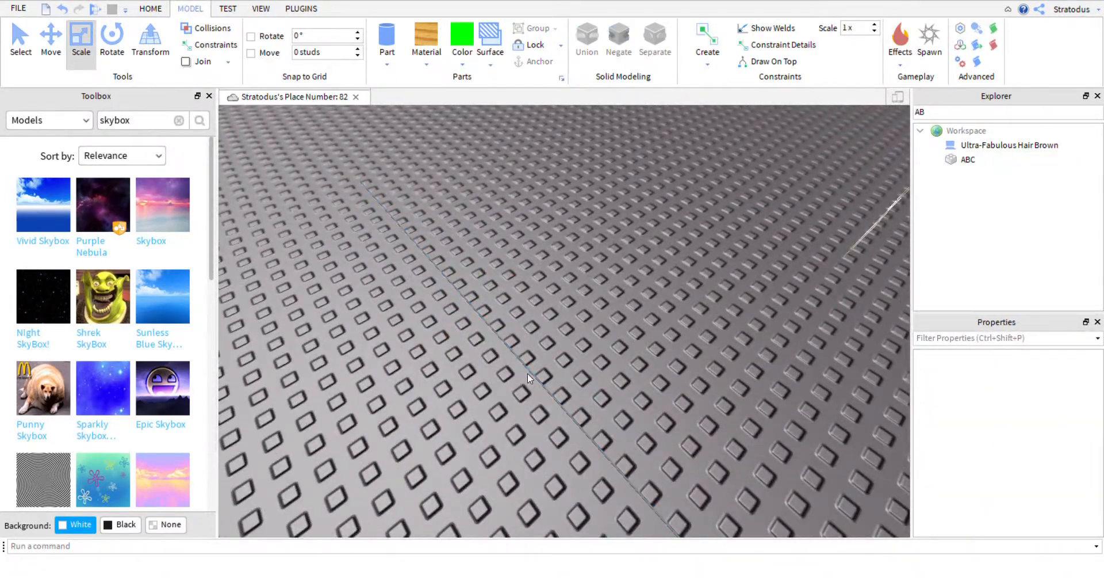
{"action": "left_click", "coordinate": [534, 372]}
{"action": "key", "text": "s"}
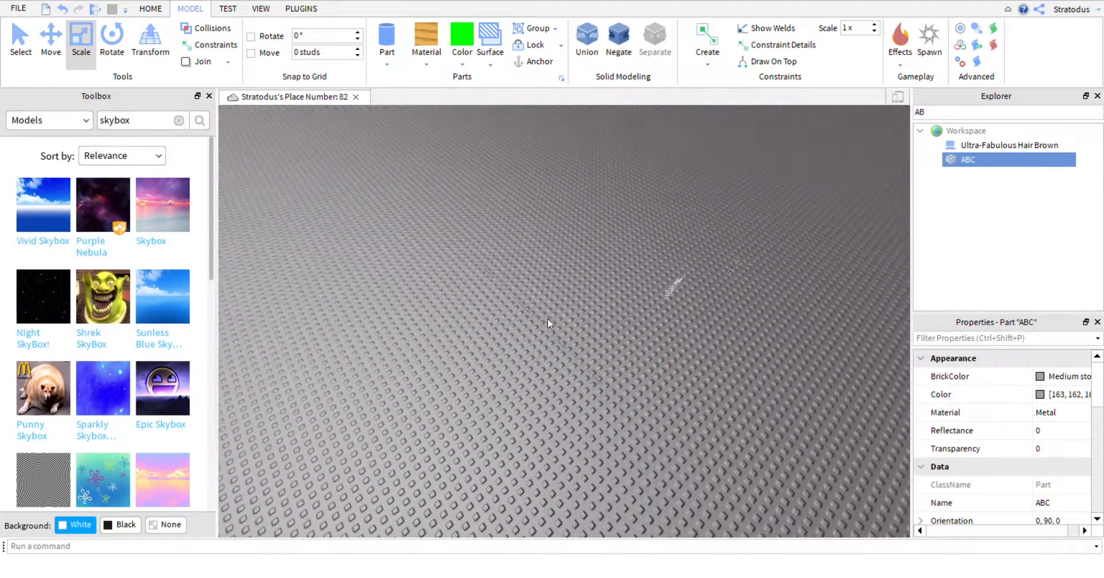
{"action": "left_click", "coordinate": [550, 318]}
{"action": "key", "text": "w"}
{"action": "key", "text": "s"}
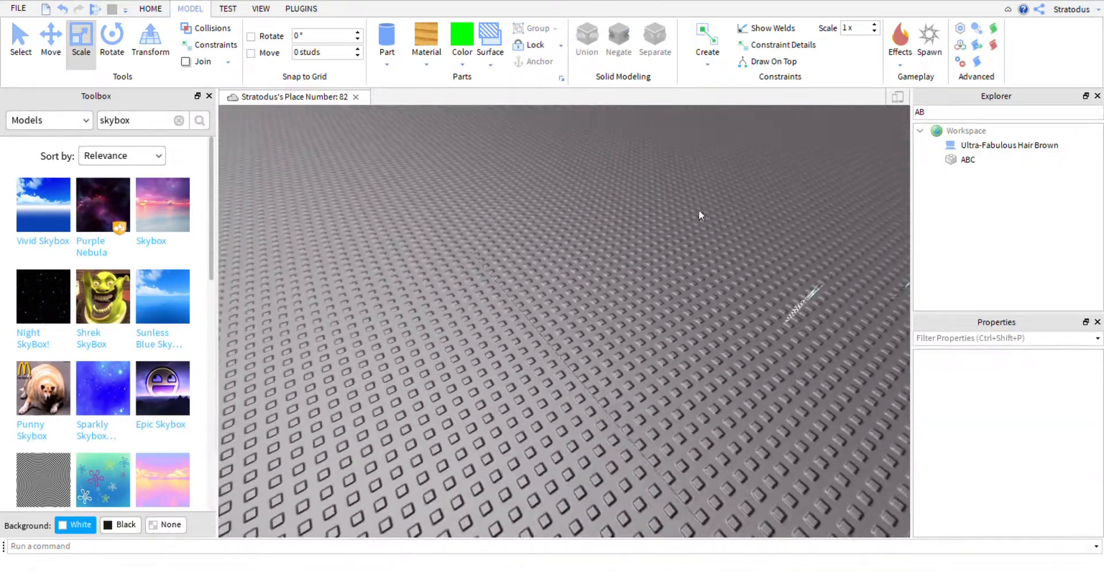